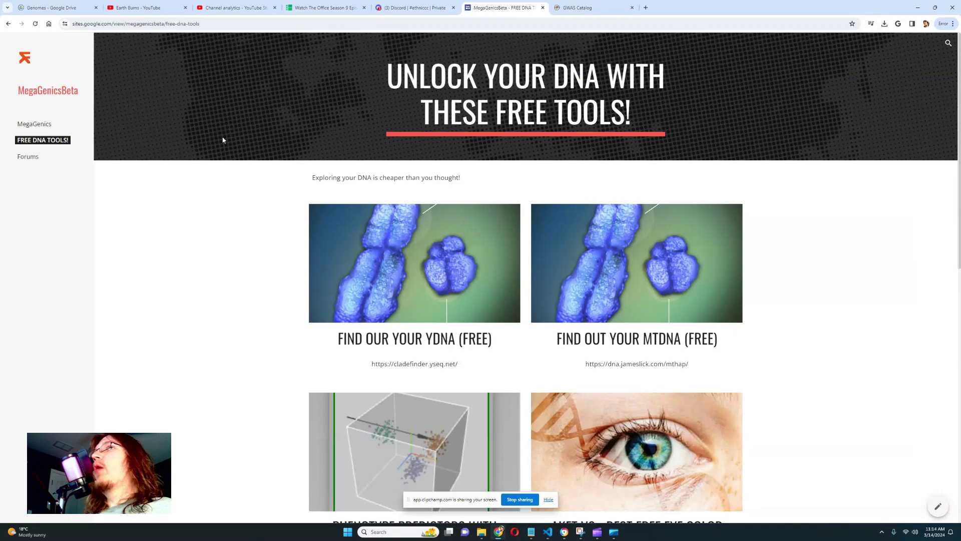
Browse the MegaGenics page's Trait Predictor section, then return to the Free DNA Tools page.
click(59, 92)
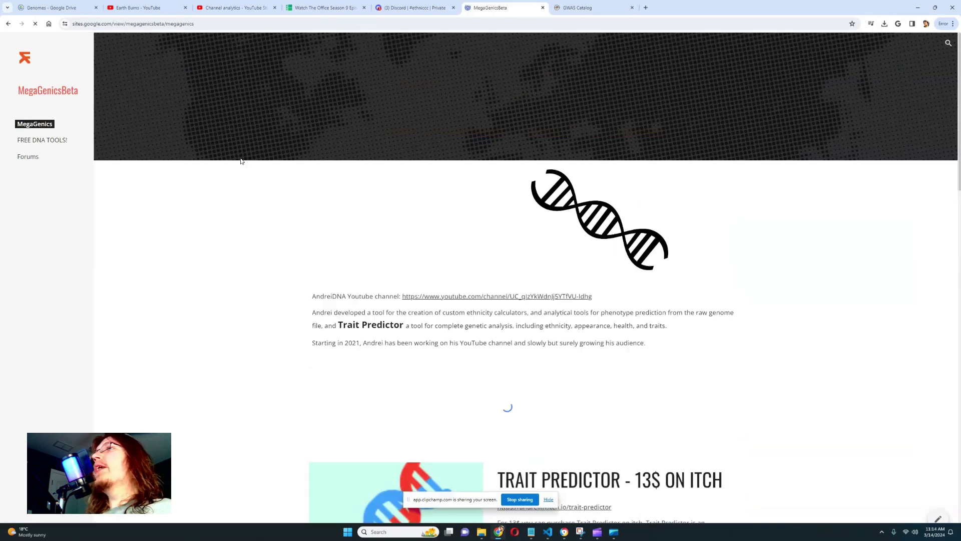
scroll(600, 283, down, 2)
scroll(600, 283, down, 2)
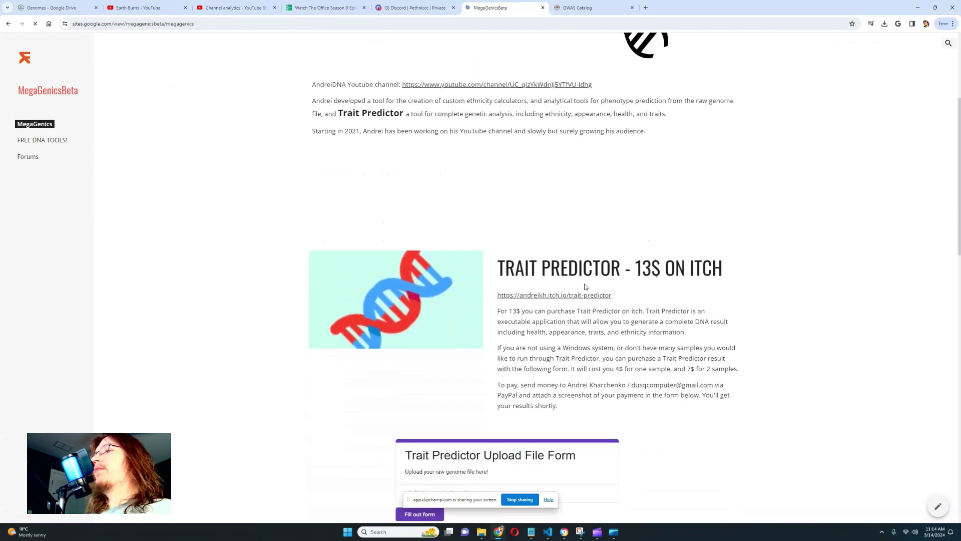
drag(498, 254, 723, 255)
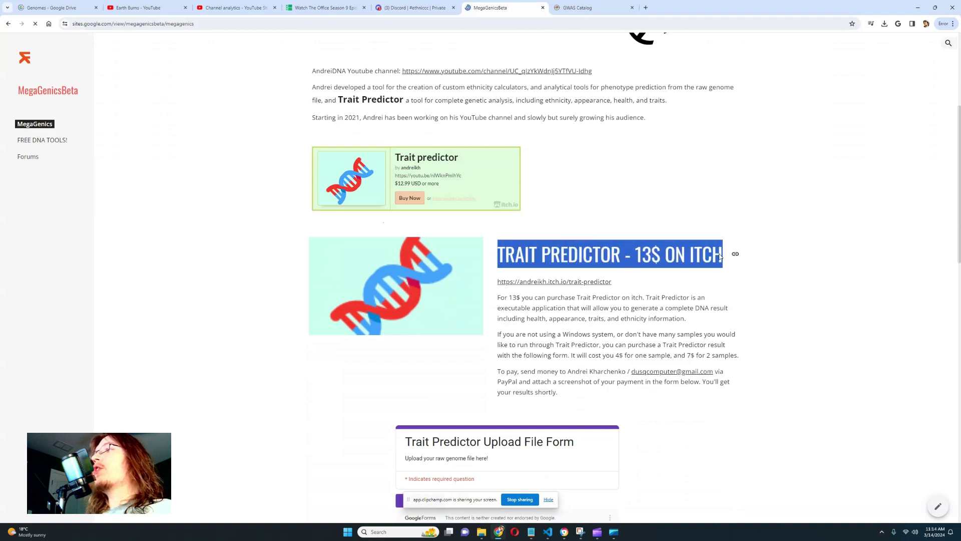
scroll(691, 254, down, 2)
scroll(691, 254, down, 1)
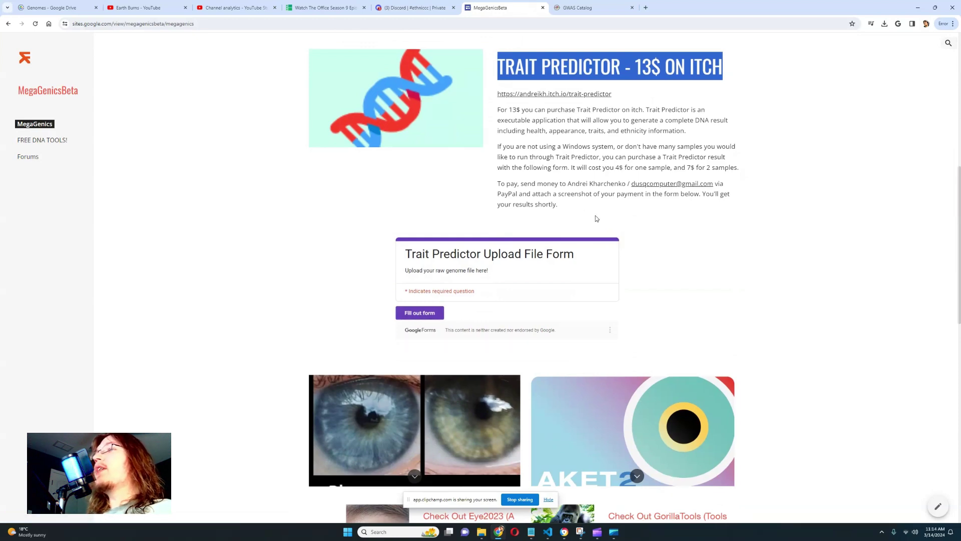
scroll(607, 223, up, 3)
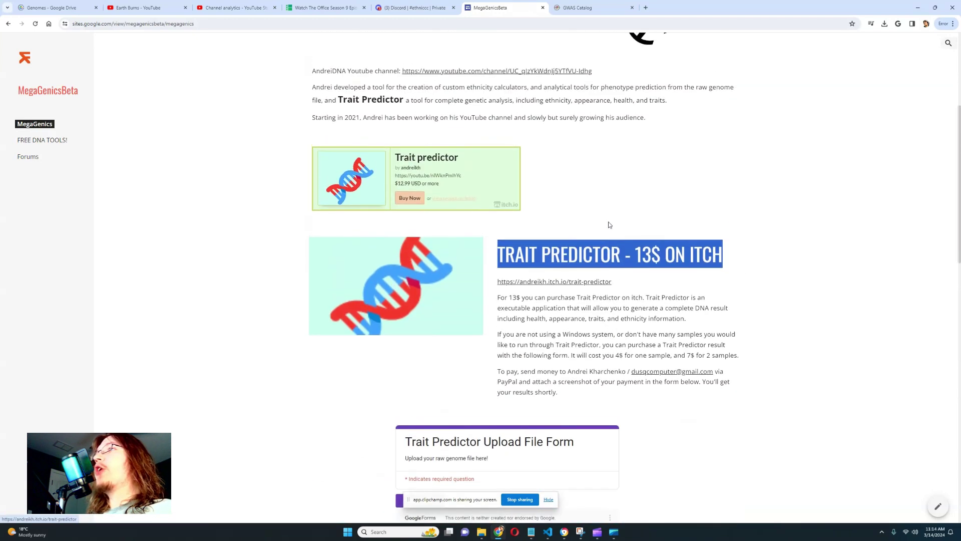
click(51, 142)
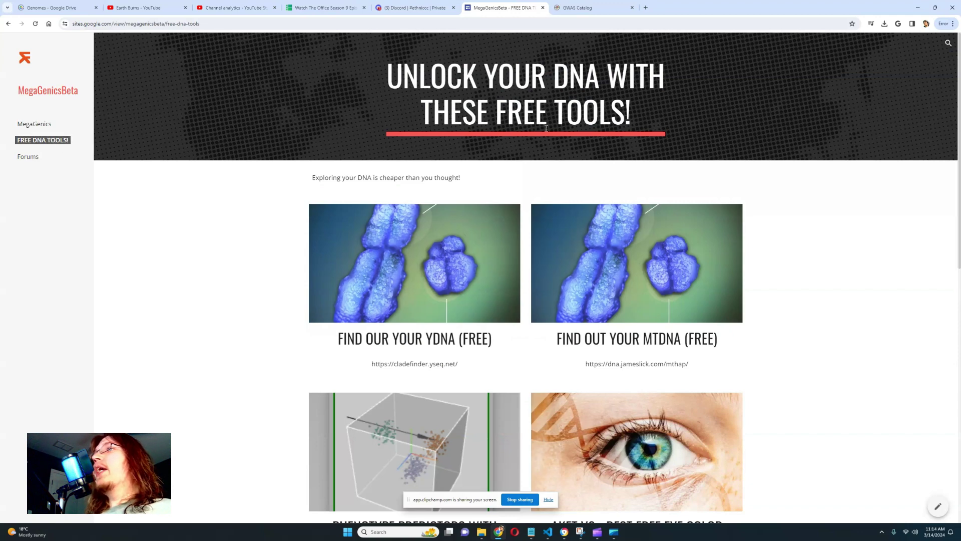
mouse_move(959, 122)
mouse_down()
mouse_move(959, 364)
mouse_move(960, 138)
mouse_up()
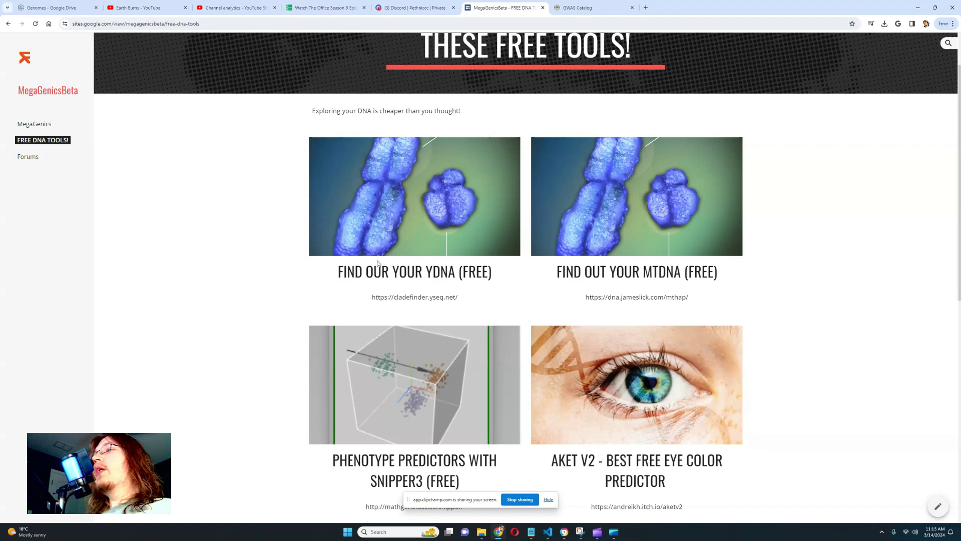
drag(336, 275, 491, 273)
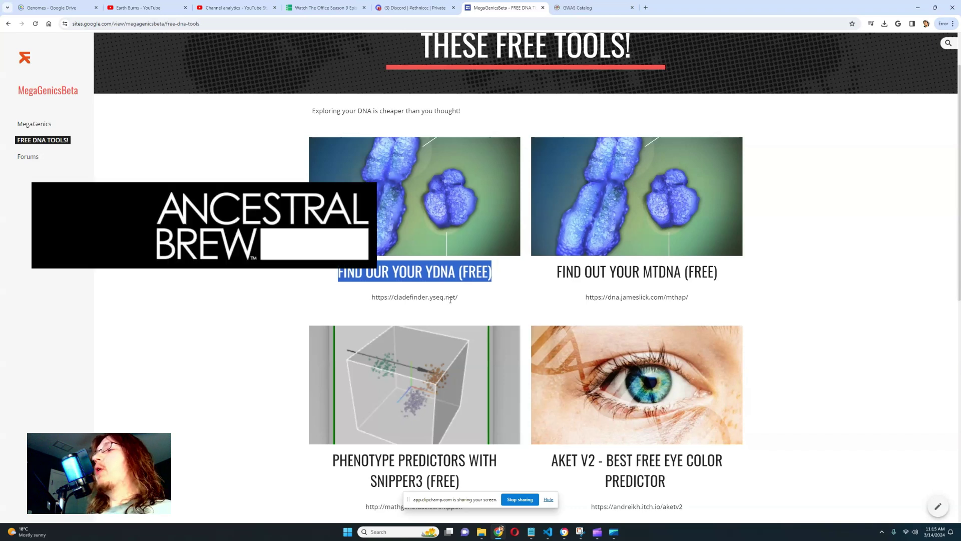
drag(371, 297, 475, 304)
scroll(600, 300, down, 10)
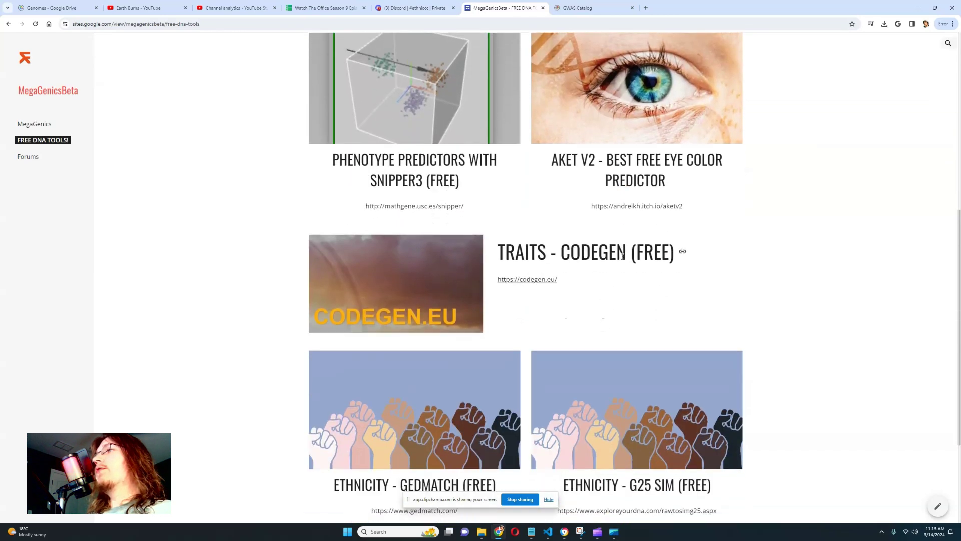
drag(558, 352, 771, 351)
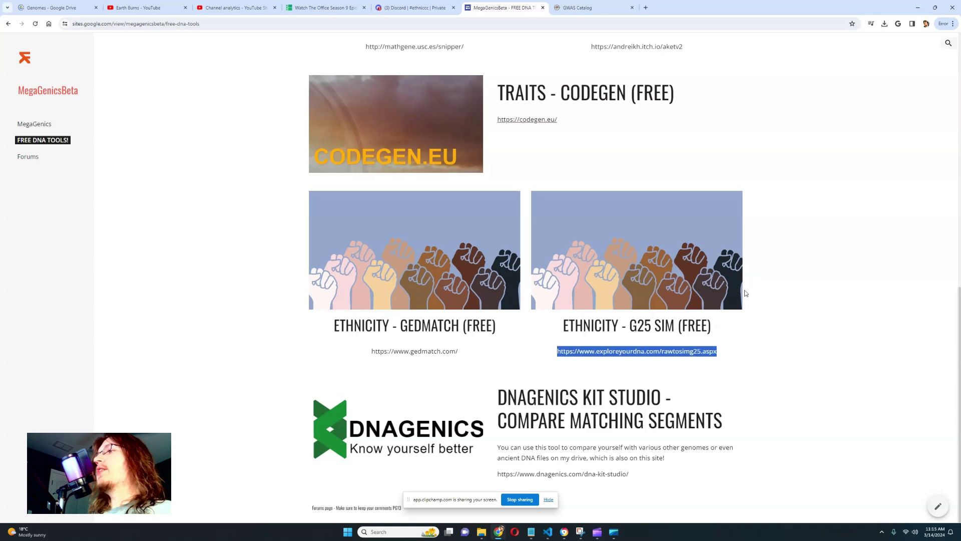
click(534, 360)
drag(554, 354, 728, 356)
scroll(653, 328, up, 10)
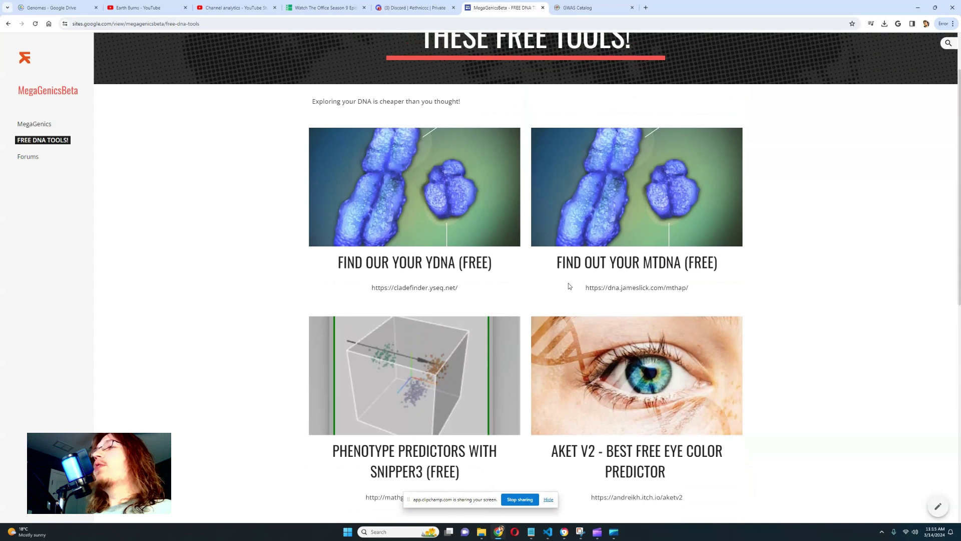
Open the cladefinder.yseq.net address from the tools page in a new tab.
double_click(409, 287)
right_click(410, 290)
key(Escape)
triple_click(409, 289)
right_click(408, 289)
click(437, 318)
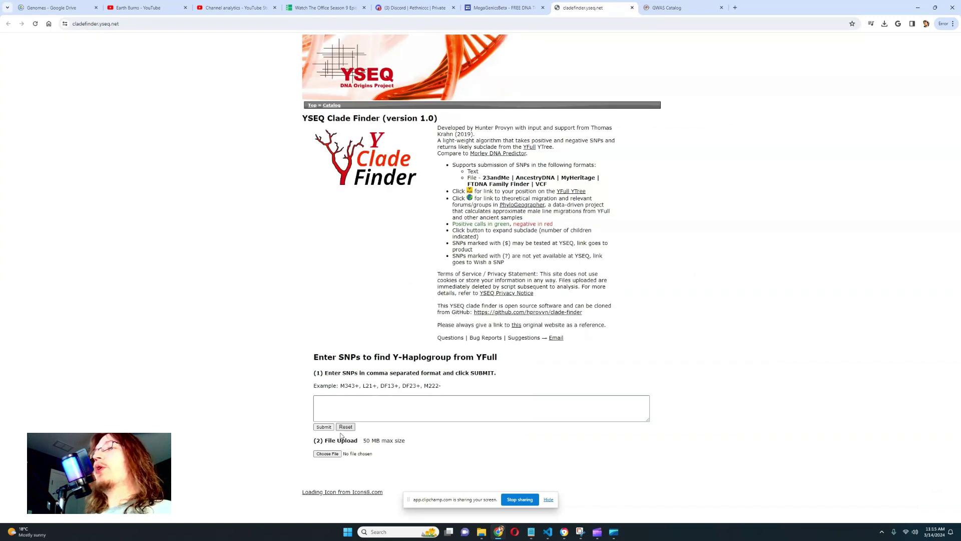
Upload the MyHeritage raw DNA data CSV from the Debug folder.
click(335, 455)
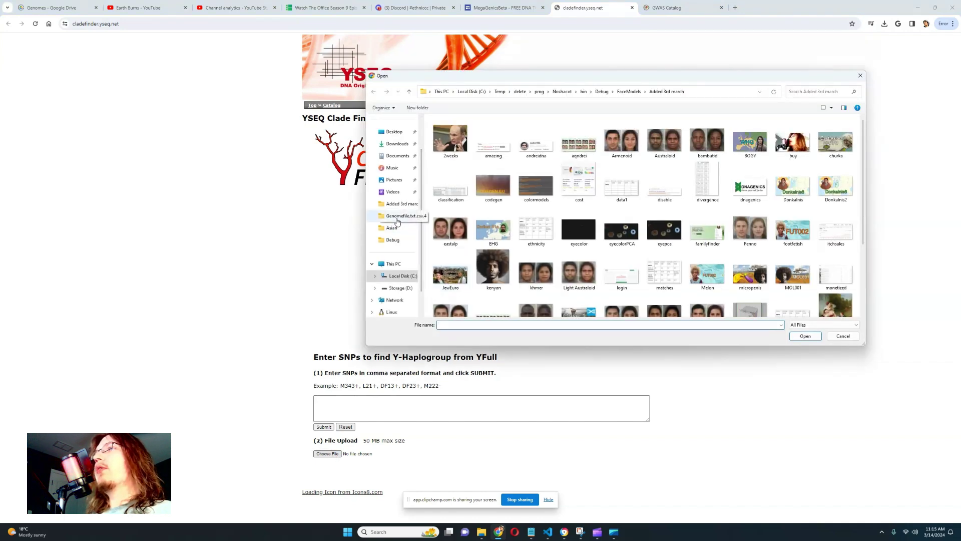
click(393, 240)
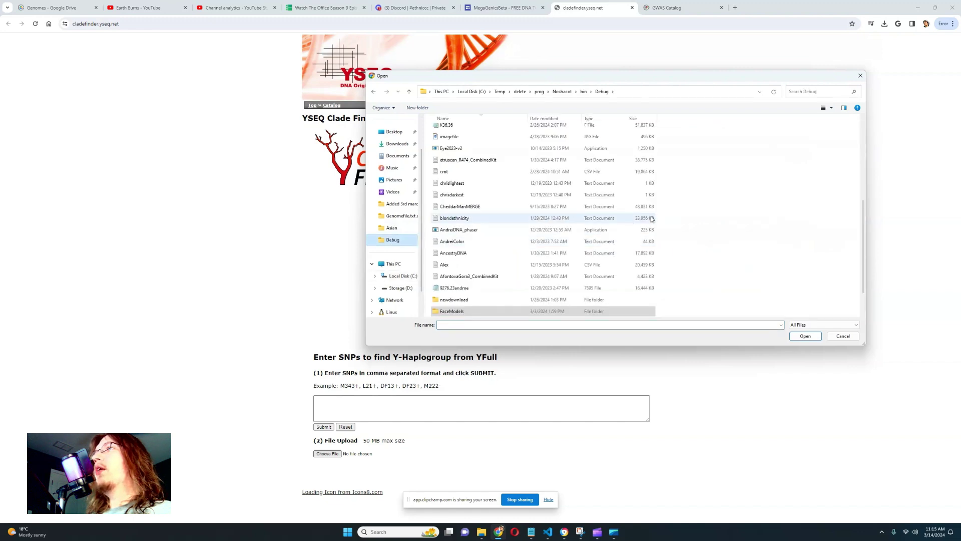
scroll(549, 208, up, 5)
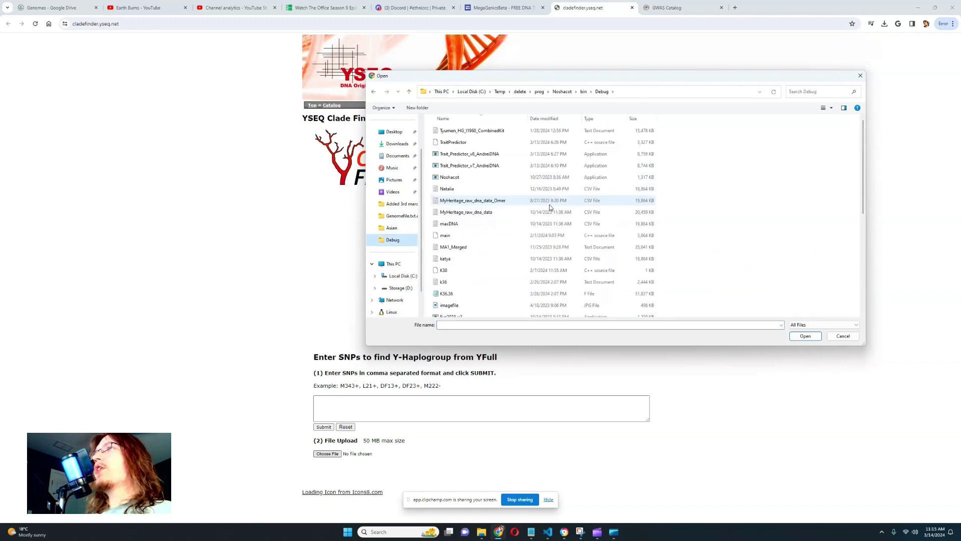
double_click(501, 212)
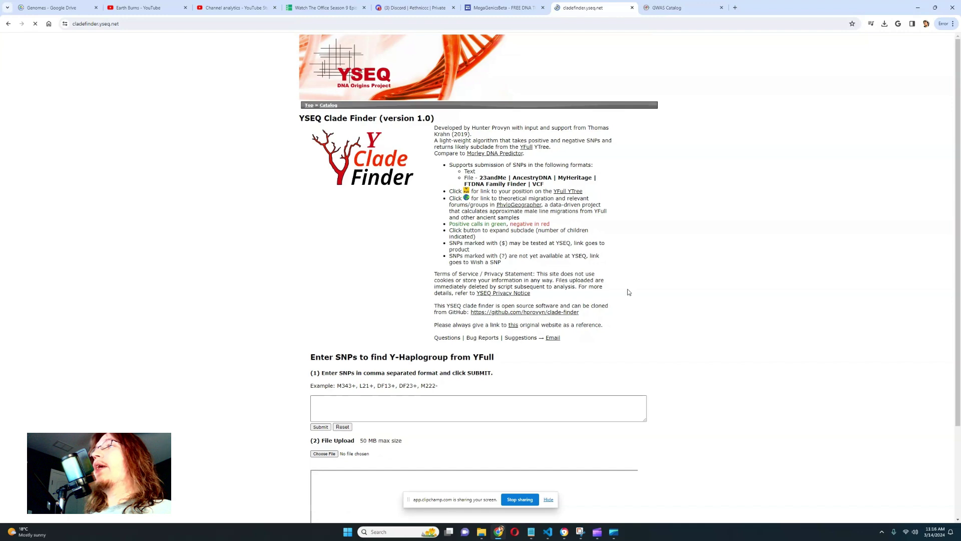
Review the predicted haplogroup R-Z2125 and the YSEQ panel recommendation in the results.
scroll(638, 295, down, 2)
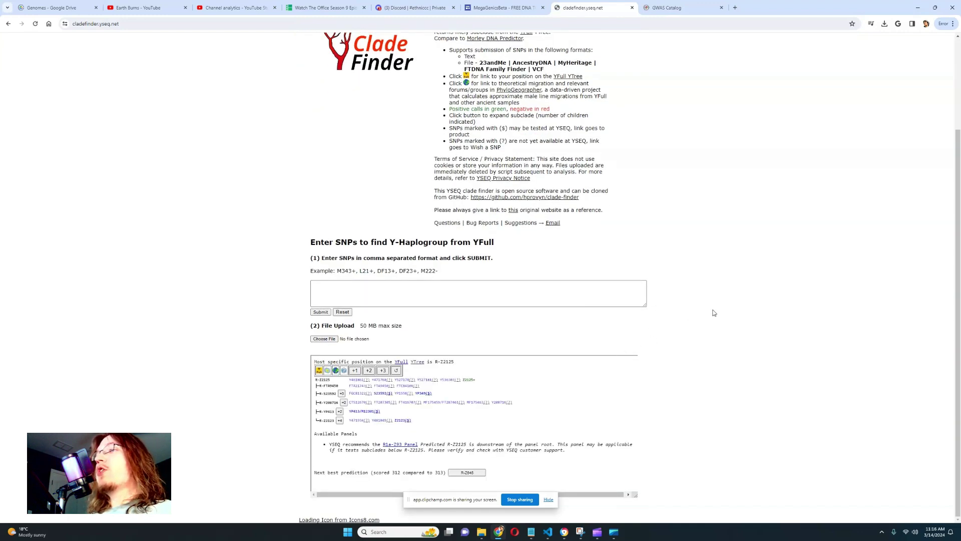
drag(435, 361, 456, 363)
ctrl+scroll(541, 351, up, 5)
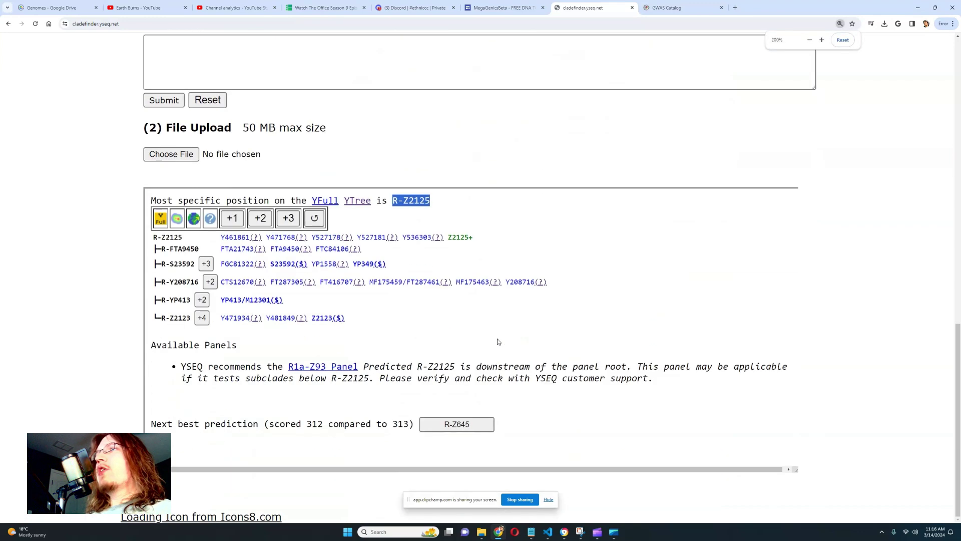
drag(392, 201, 436, 205)
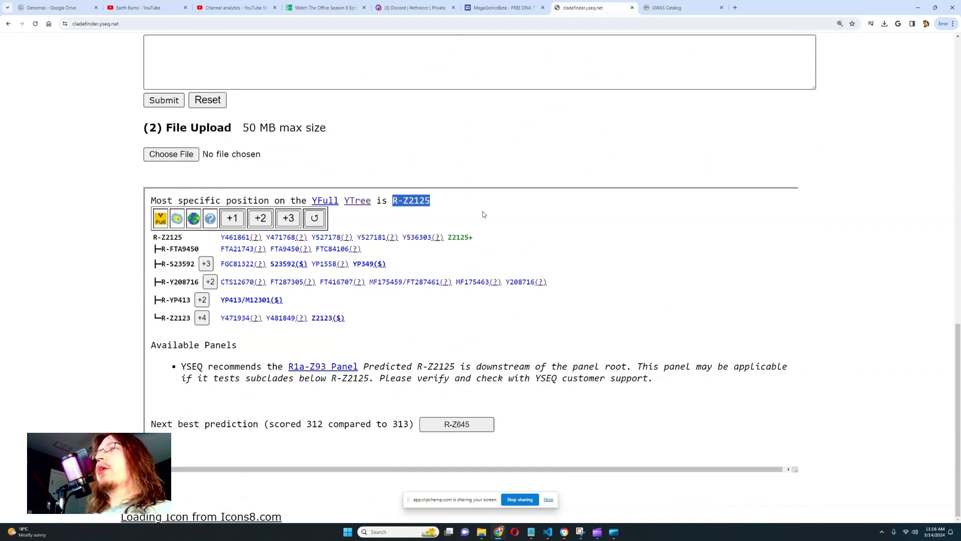
click(512, 204)
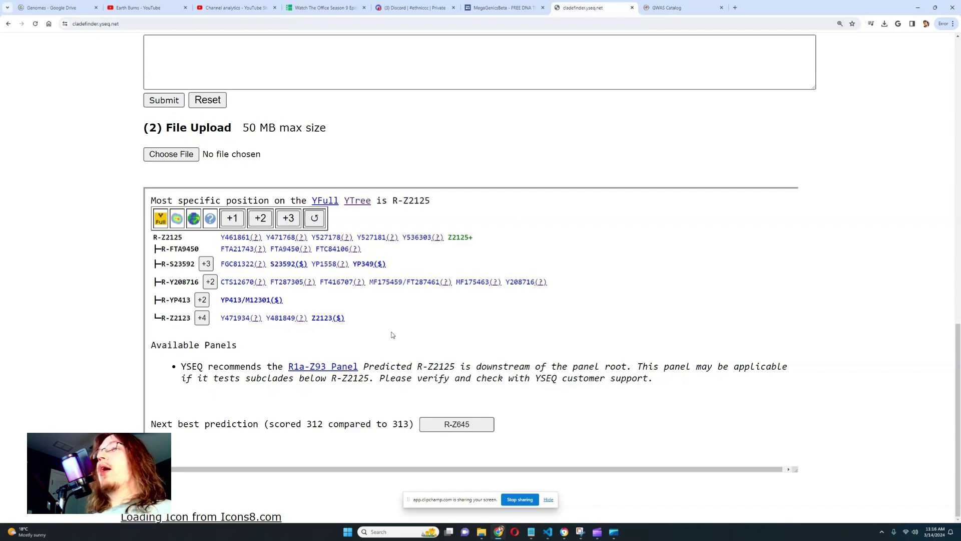
drag(180, 366, 460, 366)
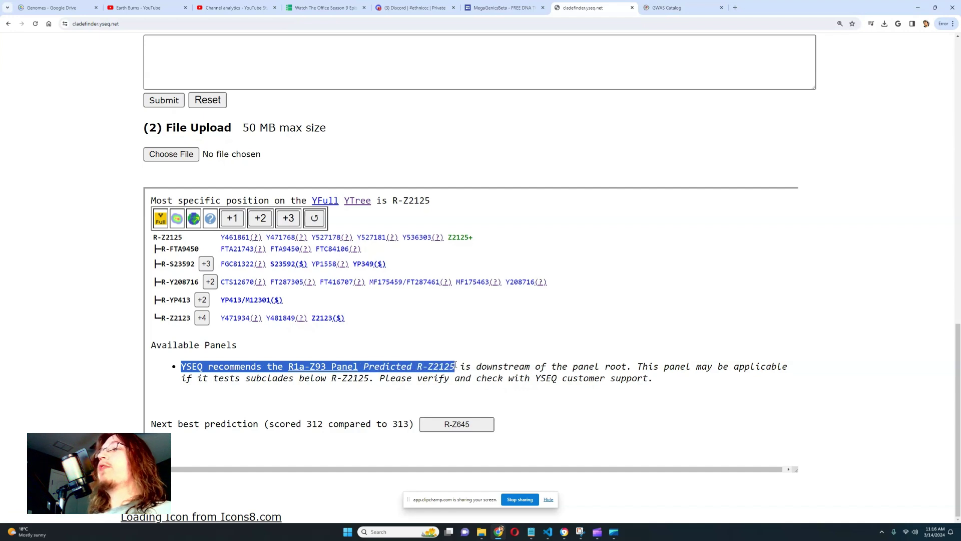
click(578, 363)
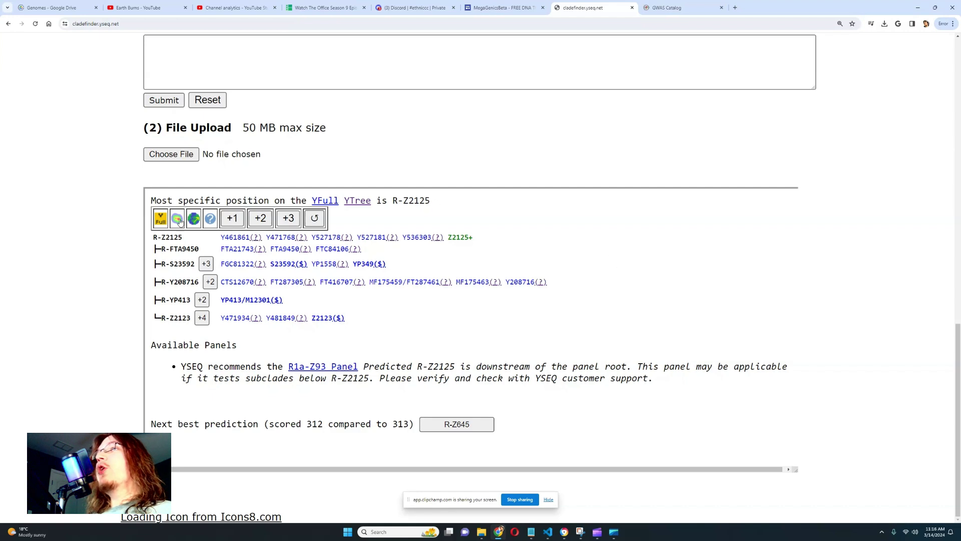
Open the HRAS migration map for R-Z2125 in a new tab.
drag(392, 200, 435, 198)
click(581, 202)
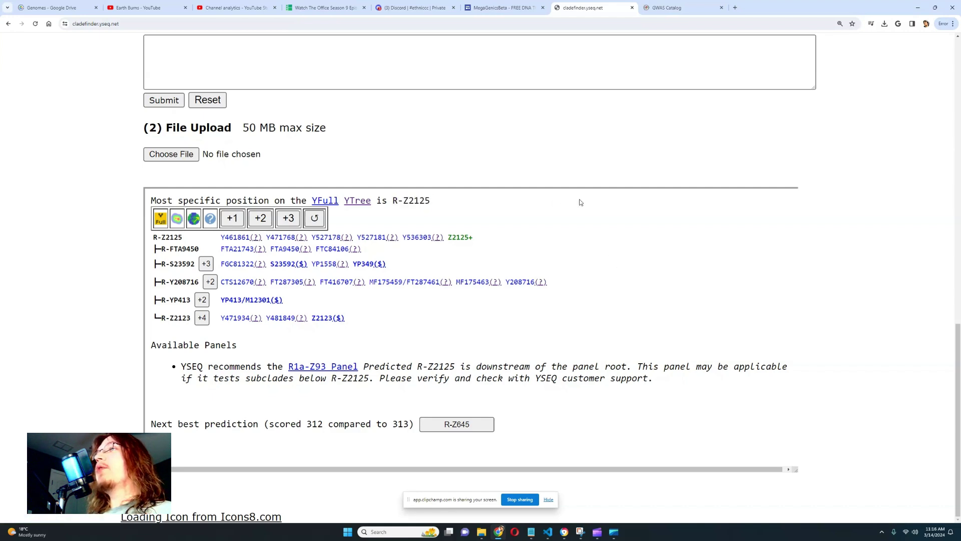
click(176, 220)
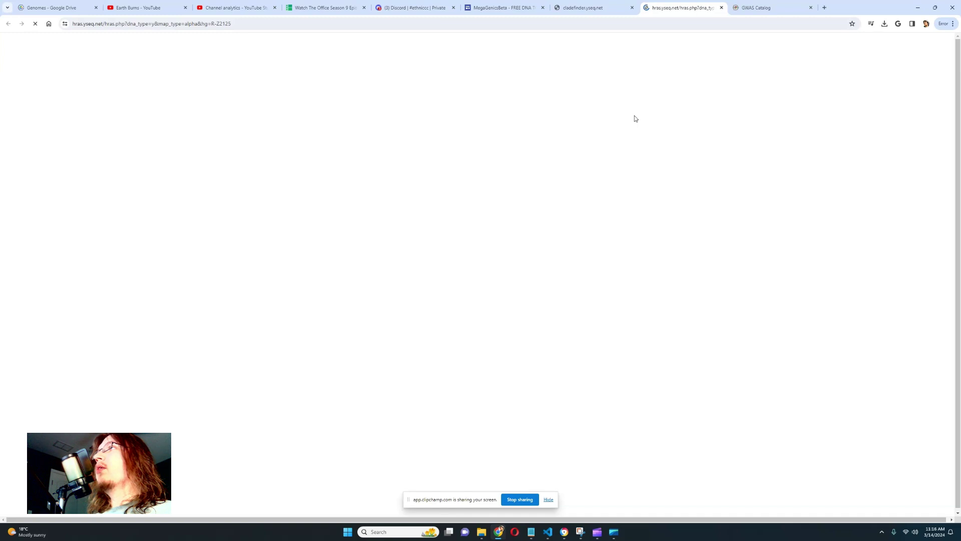
Return to the MegaGenicsBeta tools page and look over the MTDNA tool heading.
click(593, 8)
click(498, 8)
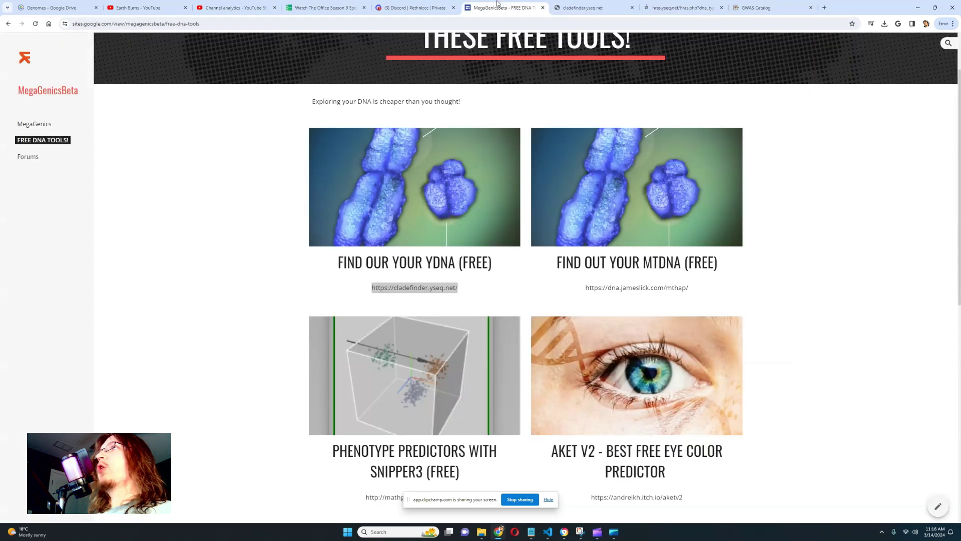
click(557, 259)
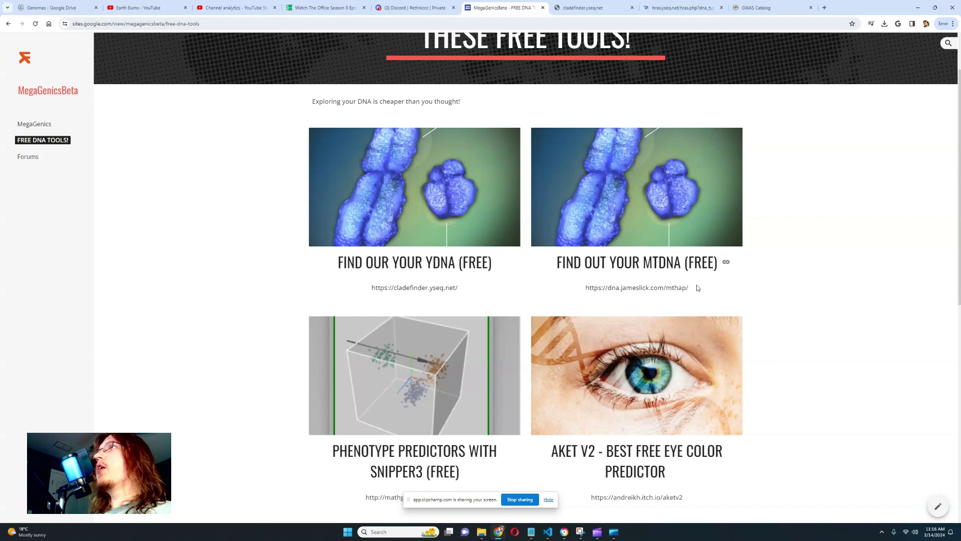
drag(557, 262, 716, 264)
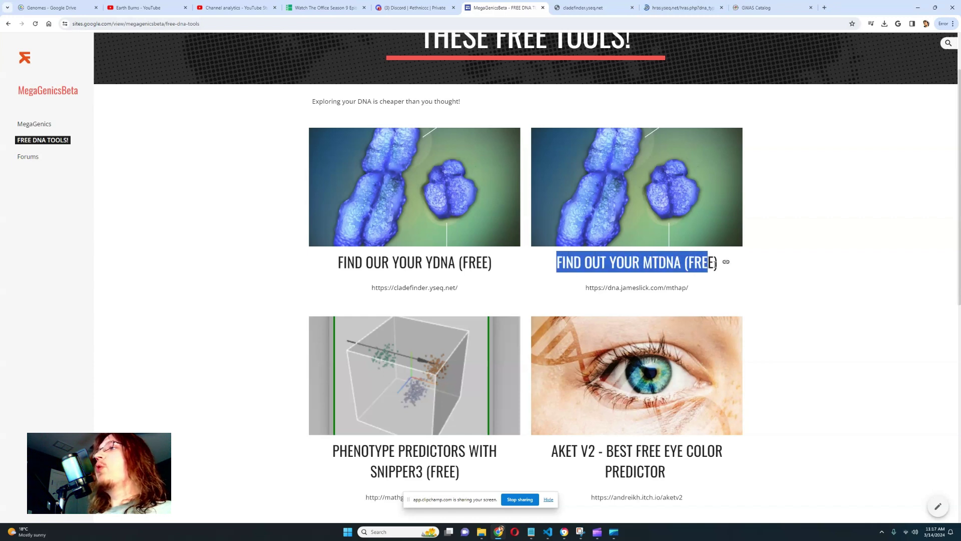
click(721, 266)
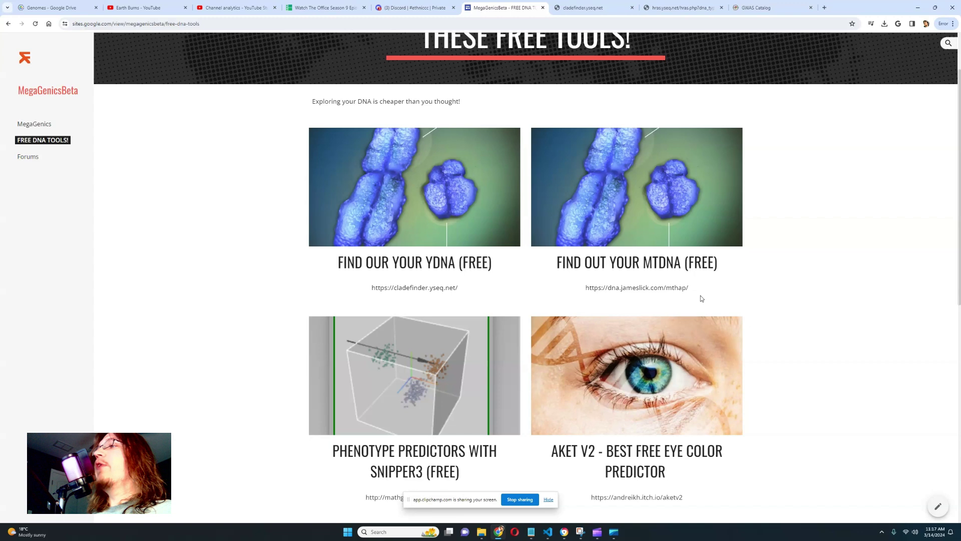
Open the mtDNA haplogroup analysis site in a new tab, then close it.
triple_click(611, 288)
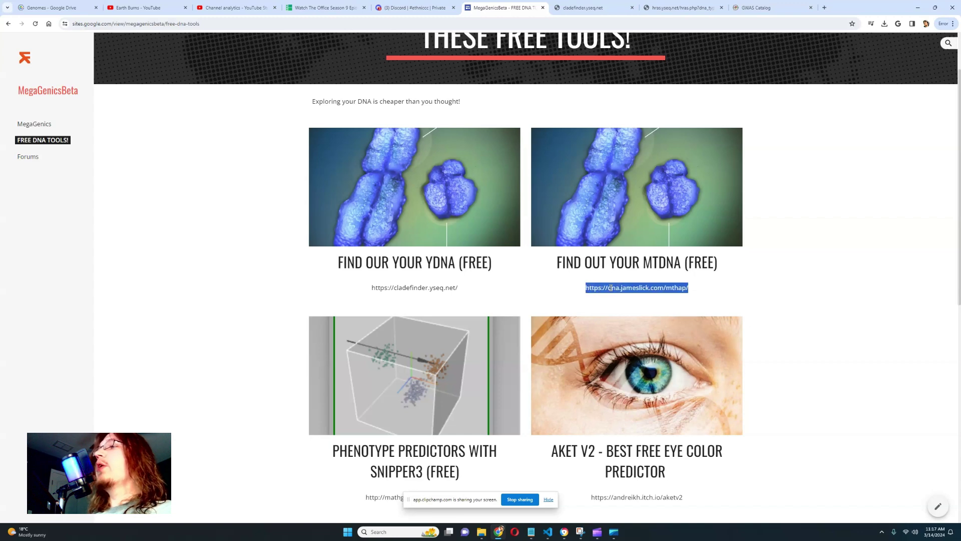
right_click(609, 288)
click(649, 317)
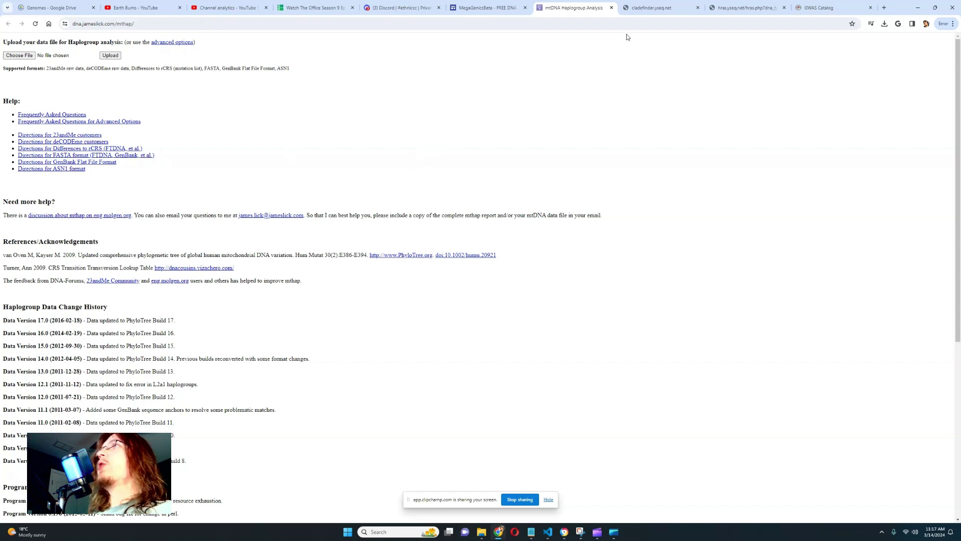
click(611, 7)
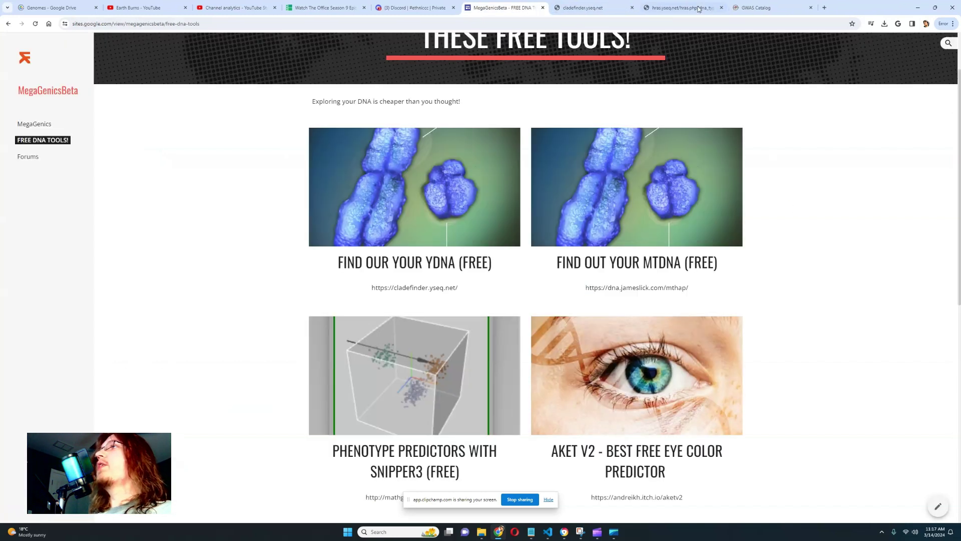
Zoom and pan the R-Z2125 heatmap over Central Asia, then close the HRAS map tab.
click(699, 9)
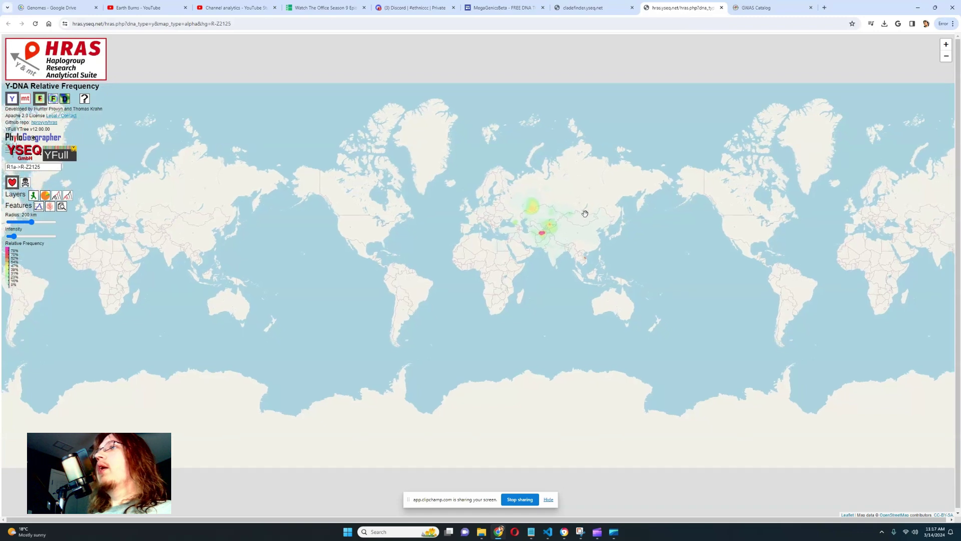
scroll(584, 213, up, 3)
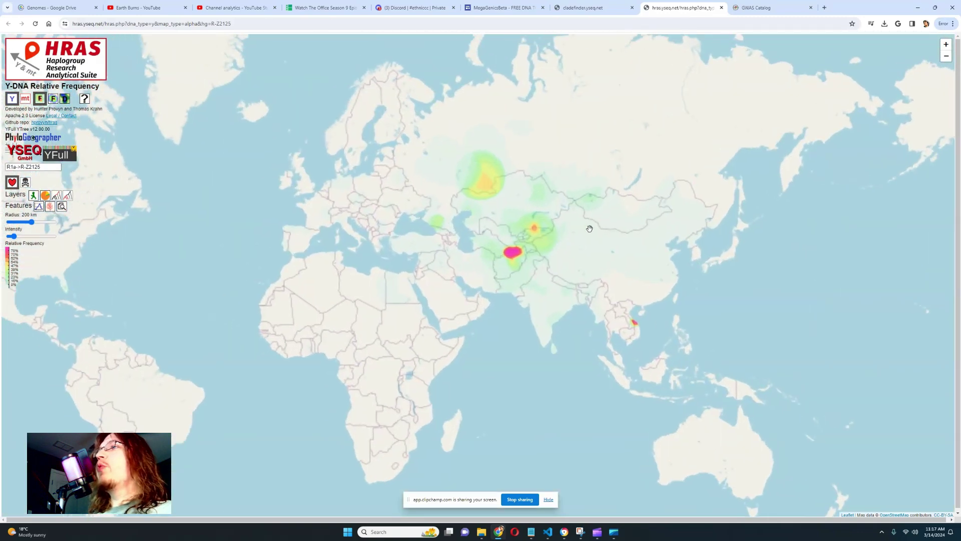
scroll(551, 225, up, 2)
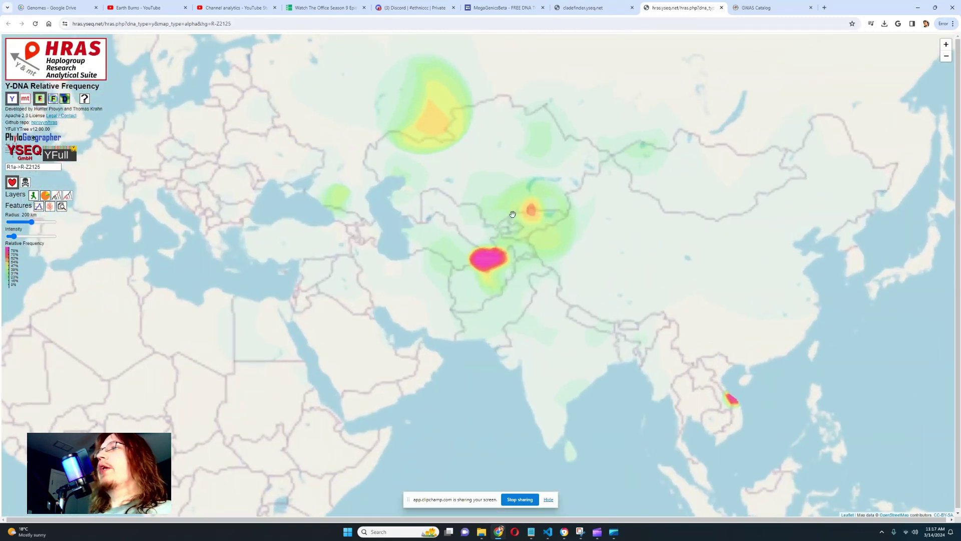
drag(513, 214, 530, 223)
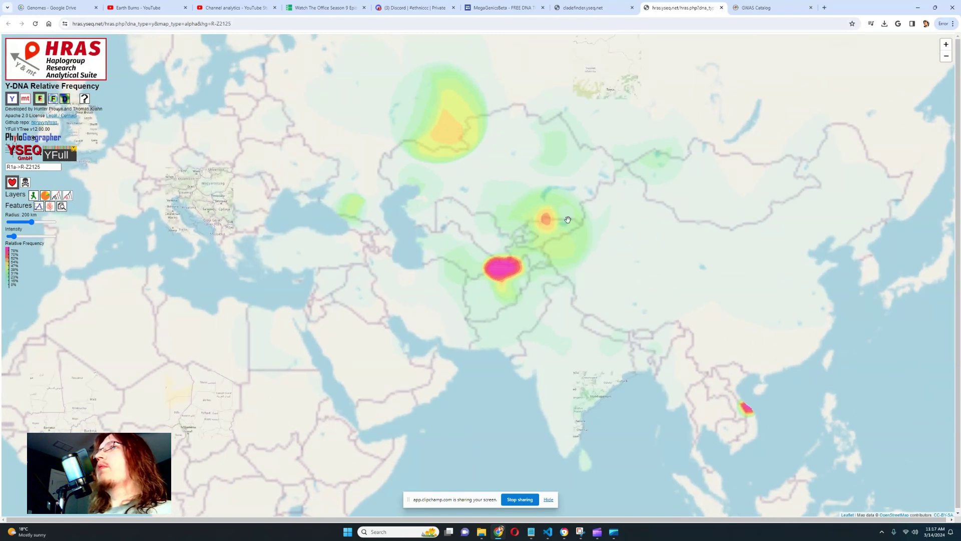
drag(591, 231, 608, 242)
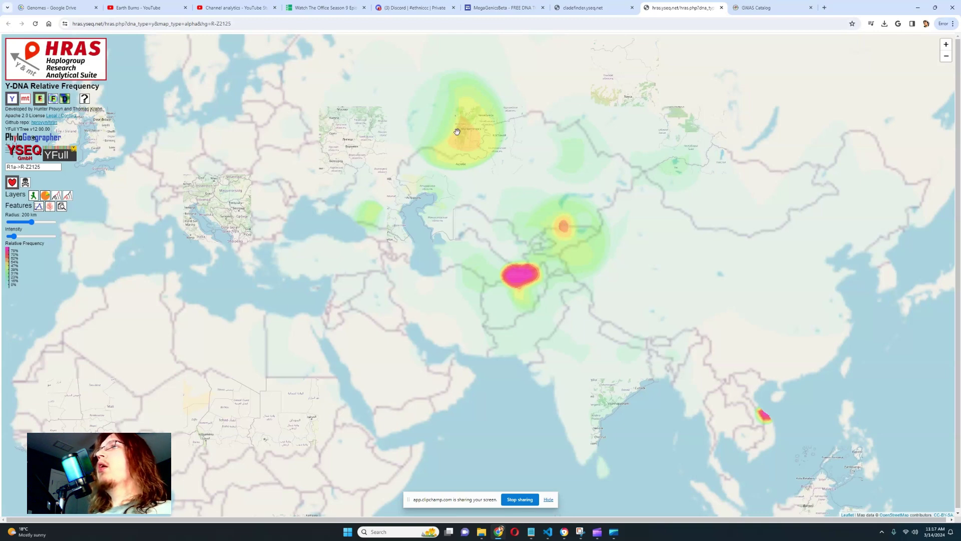
scroll(456, 129, up, 3)
scroll(457, 138, down, 3)
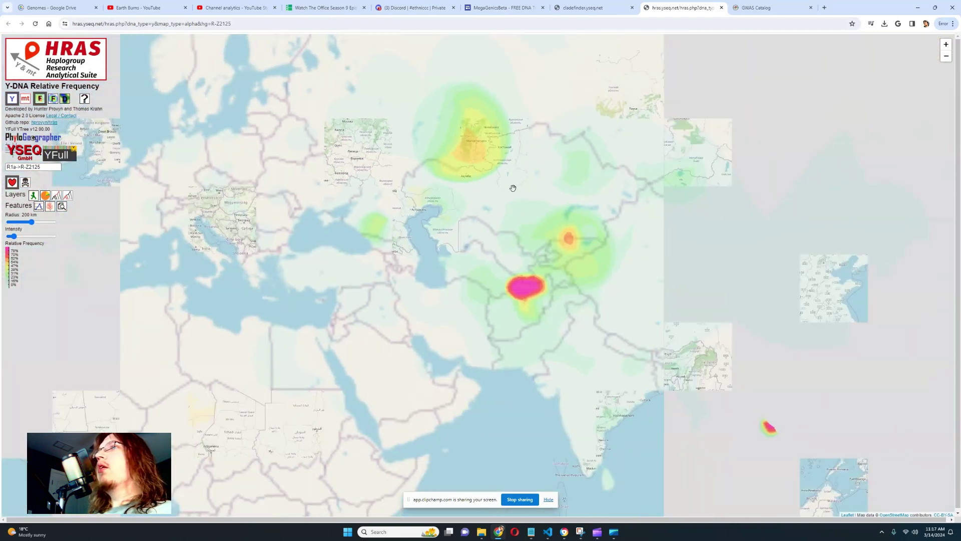
click(596, 3)
click(721, 7)
Close the Clade Finder tab and open the Snipper site from Free DNA Tools in a new tab.
click(521, 5)
click(631, 7)
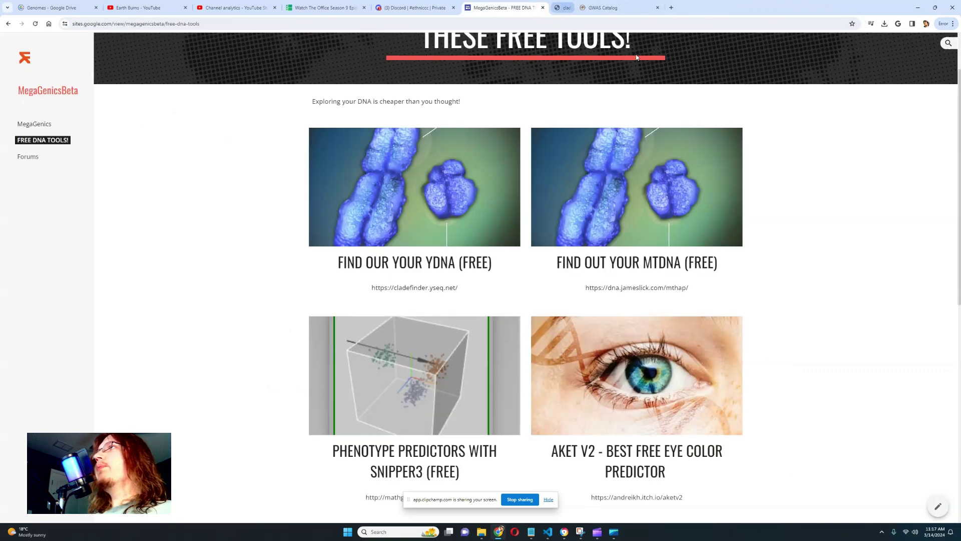
scroll(645, 179, down, 3)
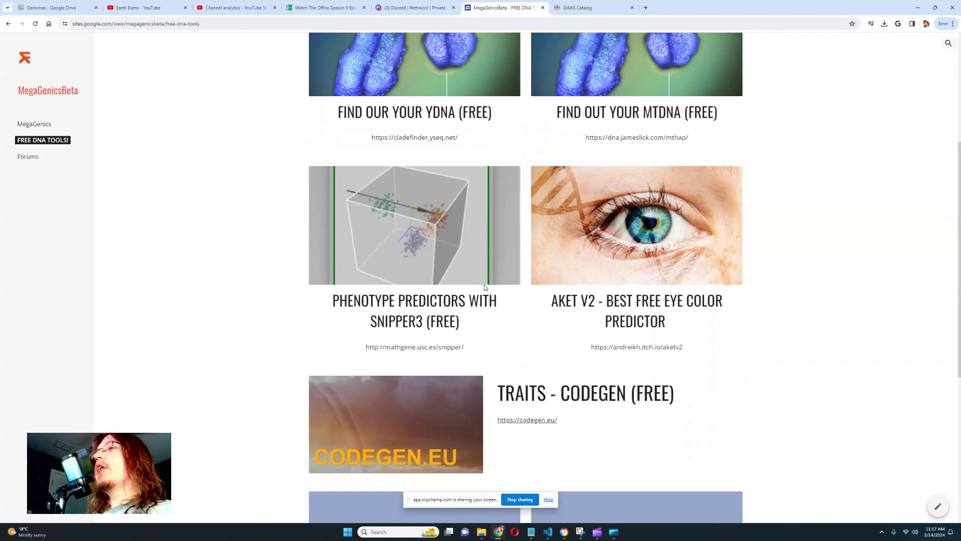
triple_click(425, 346)
right_click(424, 346)
click(442, 373)
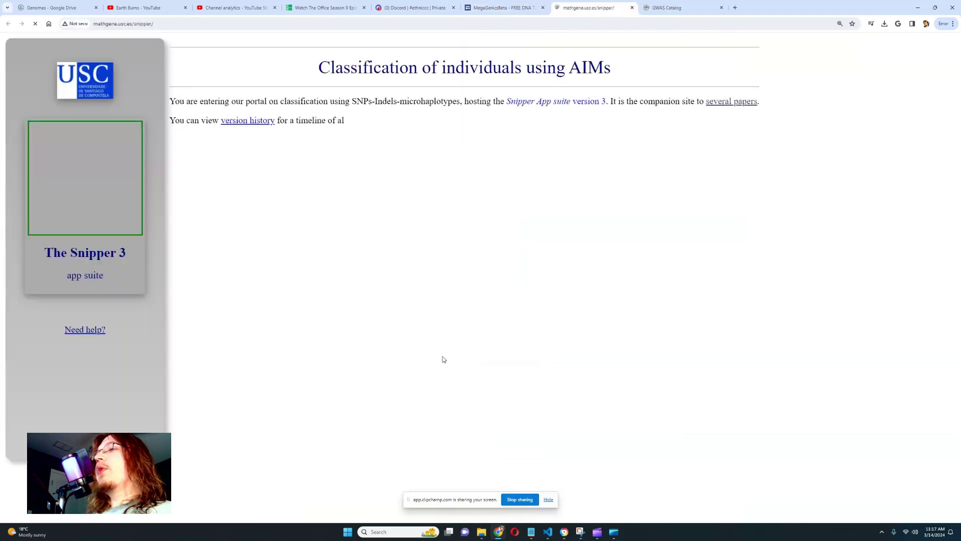
Browse the MegaGenics page, noting the 13$ price, then switch to the Snipper portal.
click(479, 5)
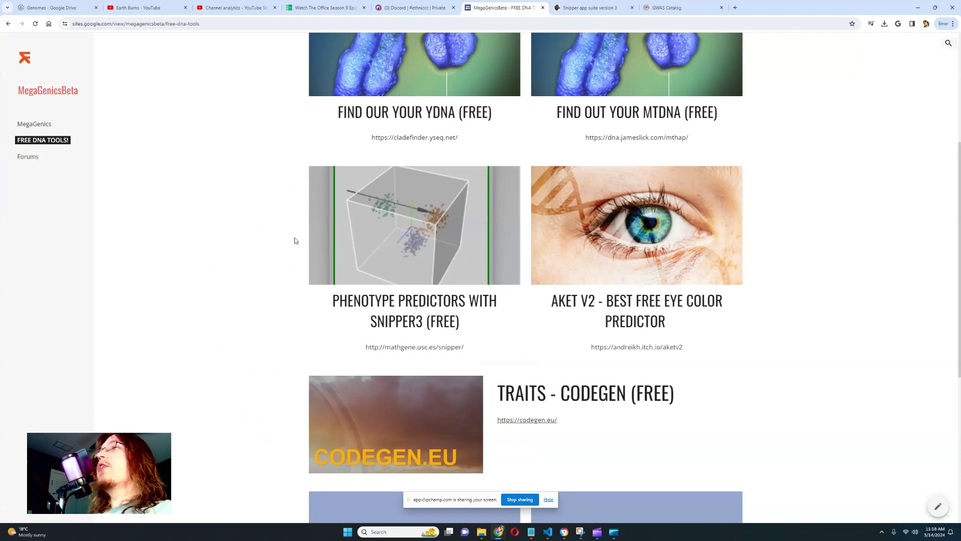
click(24, 126)
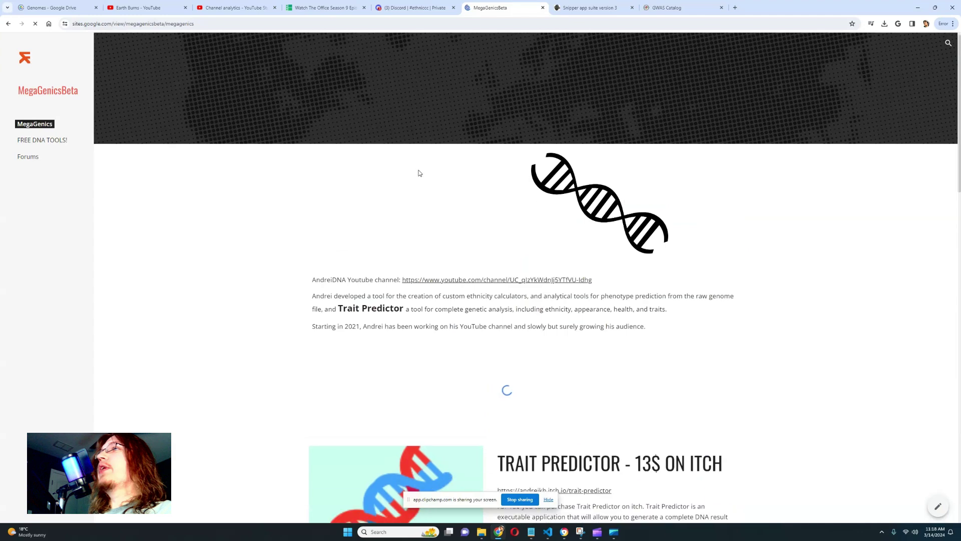
scroll(420, 173, down, 5)
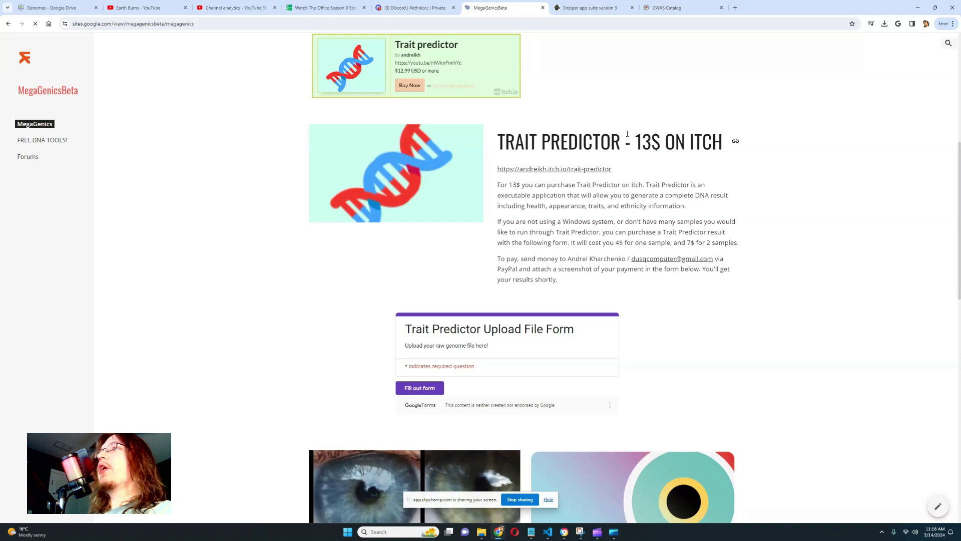
click(578, 6)
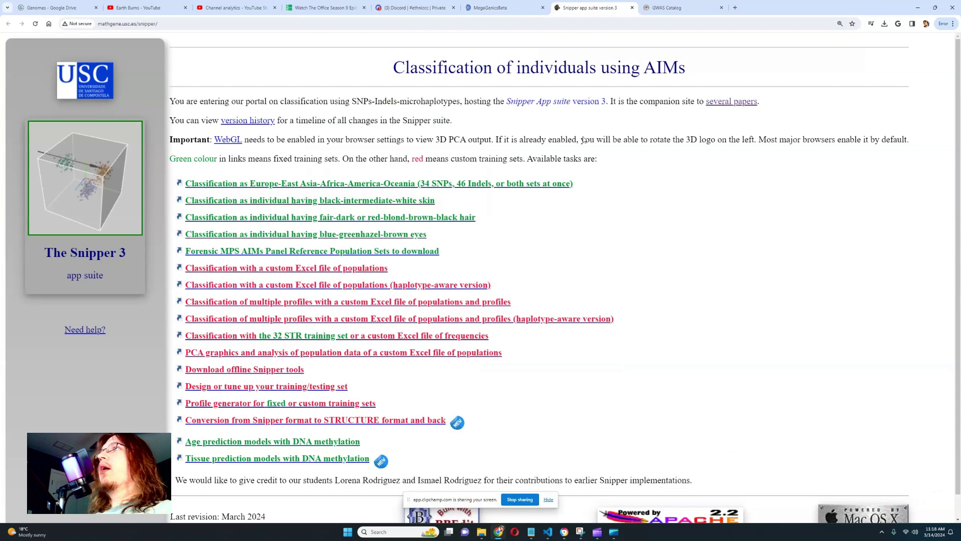
click(509, 9)
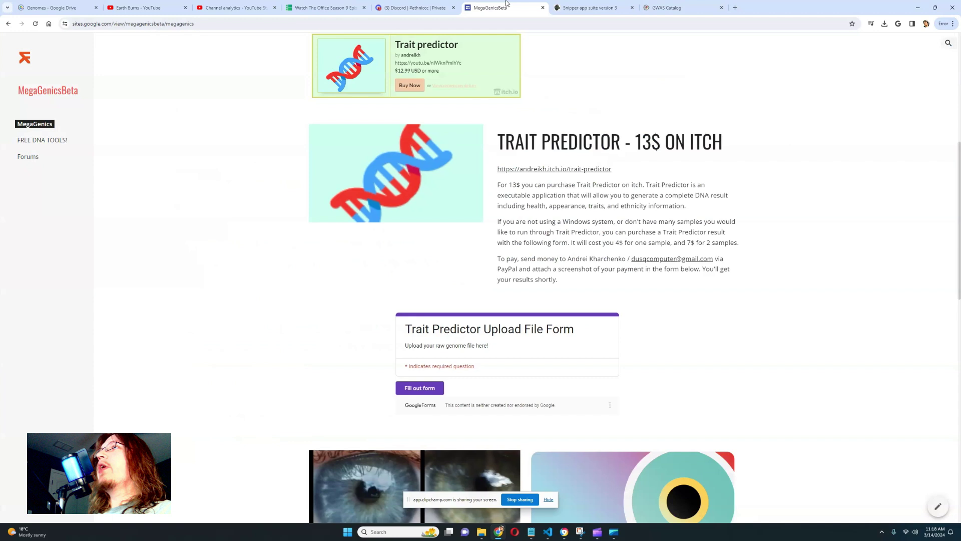
drag(499, 140, 621, 136)
click(685, 144)
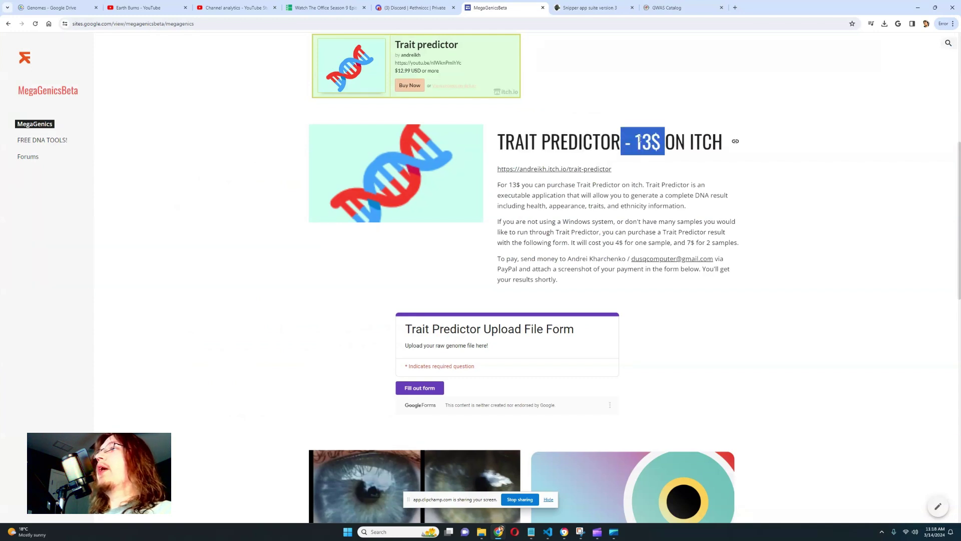
click(581, 6)
drag(395, 71, 730, 76)
Review the SNP marker table and enter GG in the Bases field.
click(728, 256)
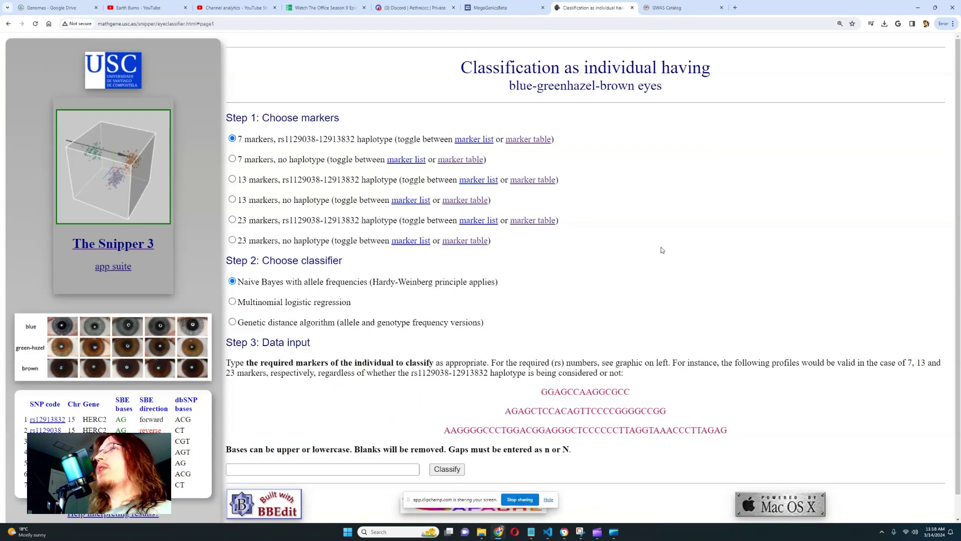
scroll(665, 262, down, 1)
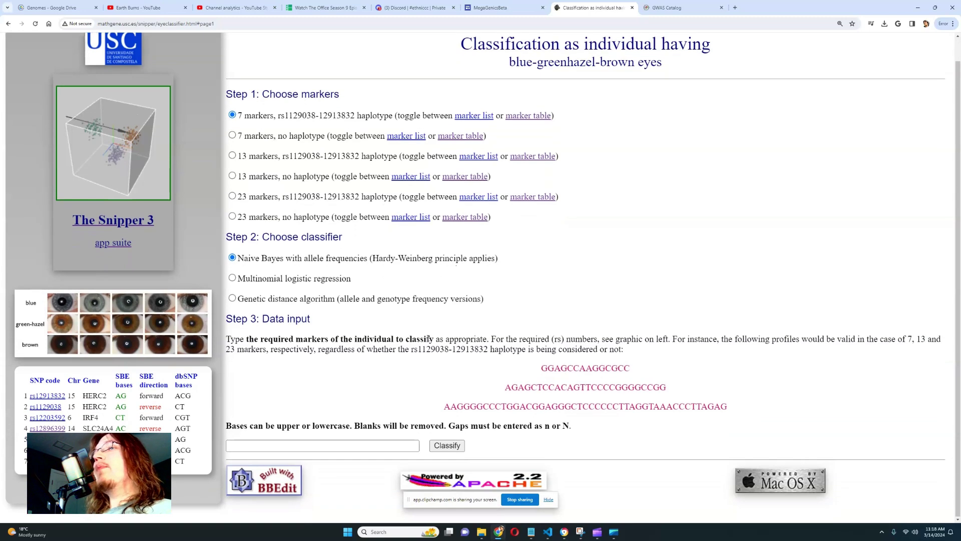
drag(23, 388, 173, 452)
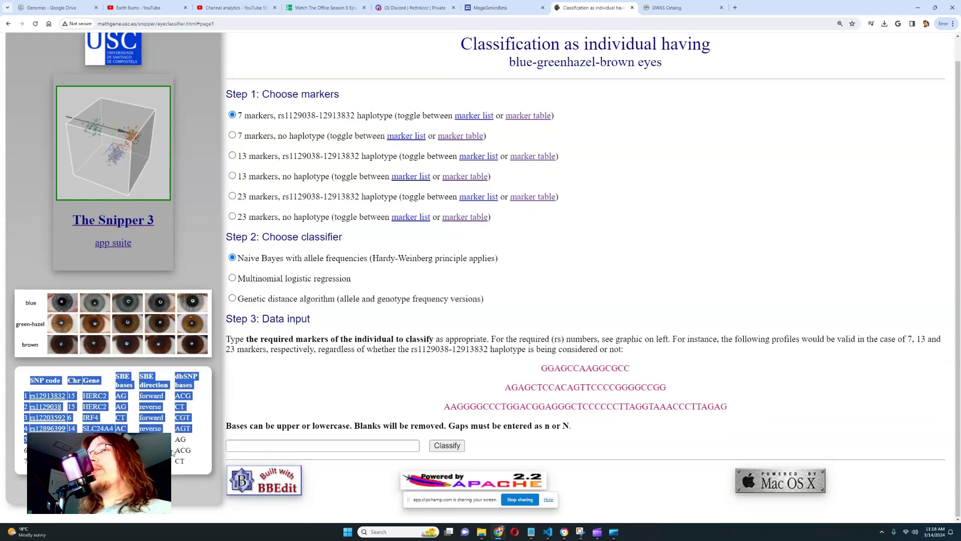
click(359, 381)
click(285, 446)
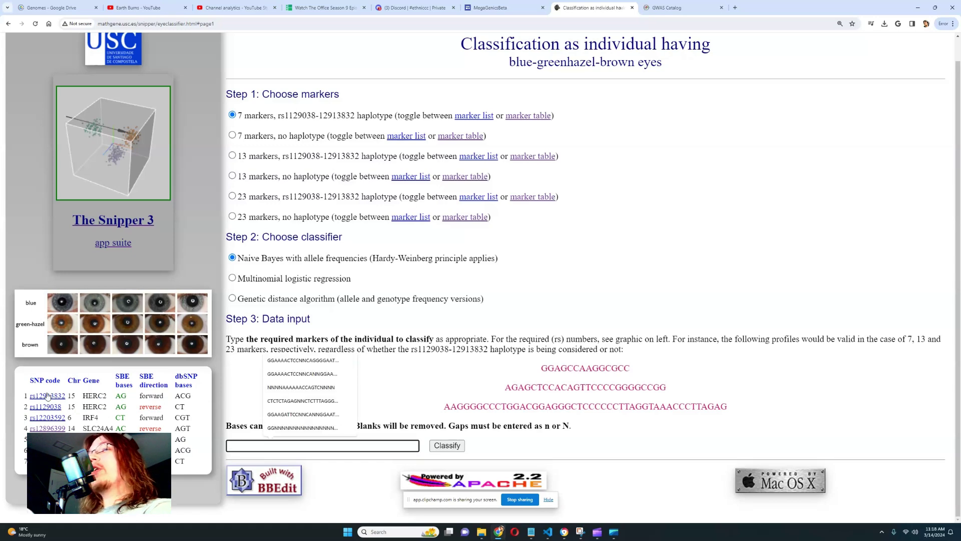
drag(24, 395, 189, 394)
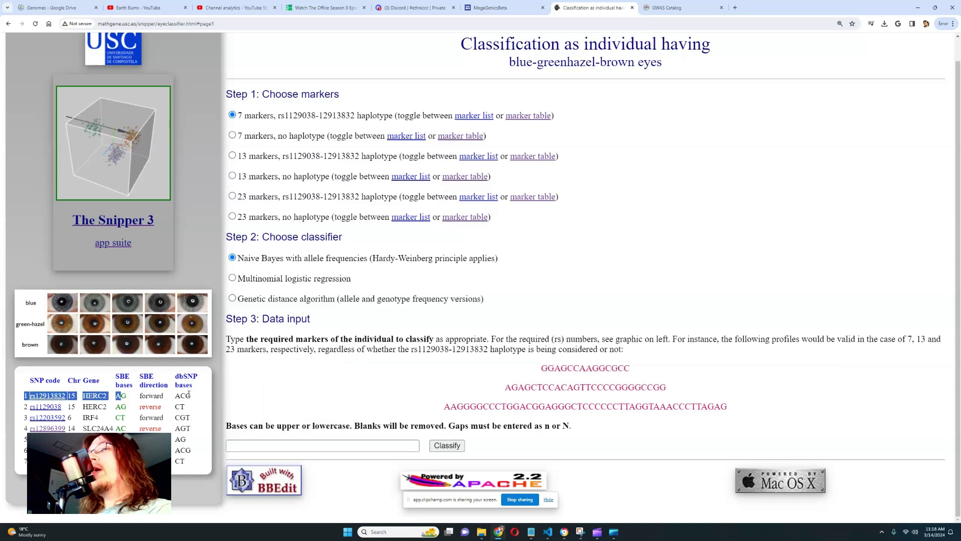
click(292, 445)
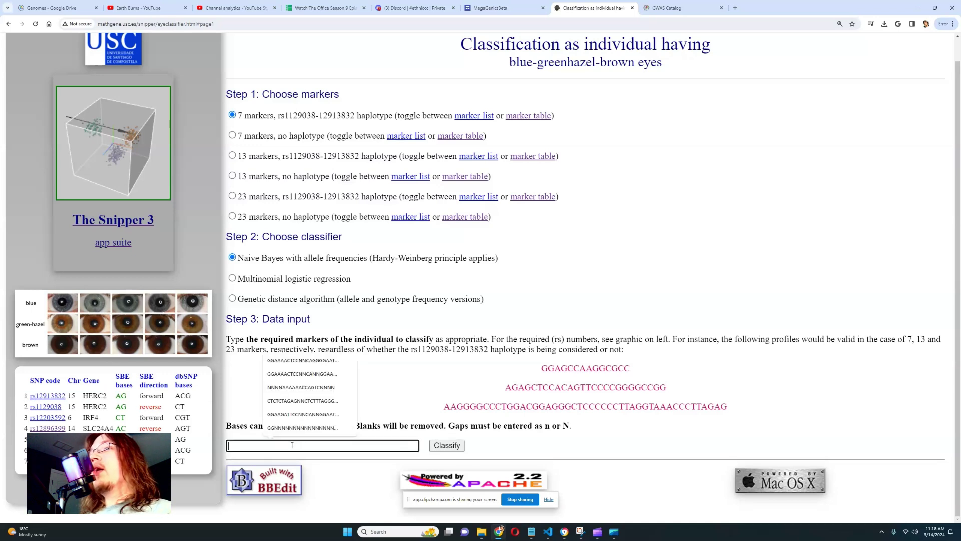
text(GG)
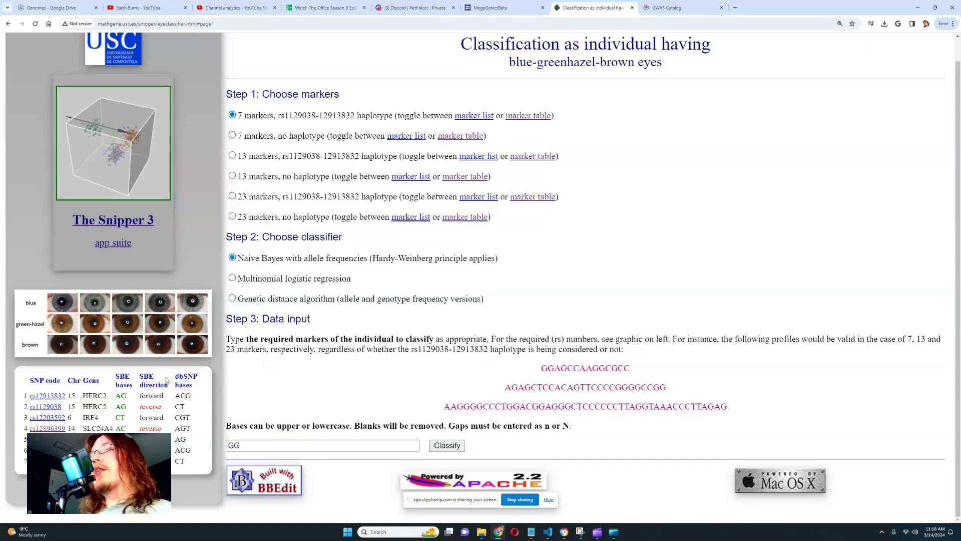
Inspect row 1's forward strand and AG bases, and SNP table rows 1 to 4.
double_click(142, 396)
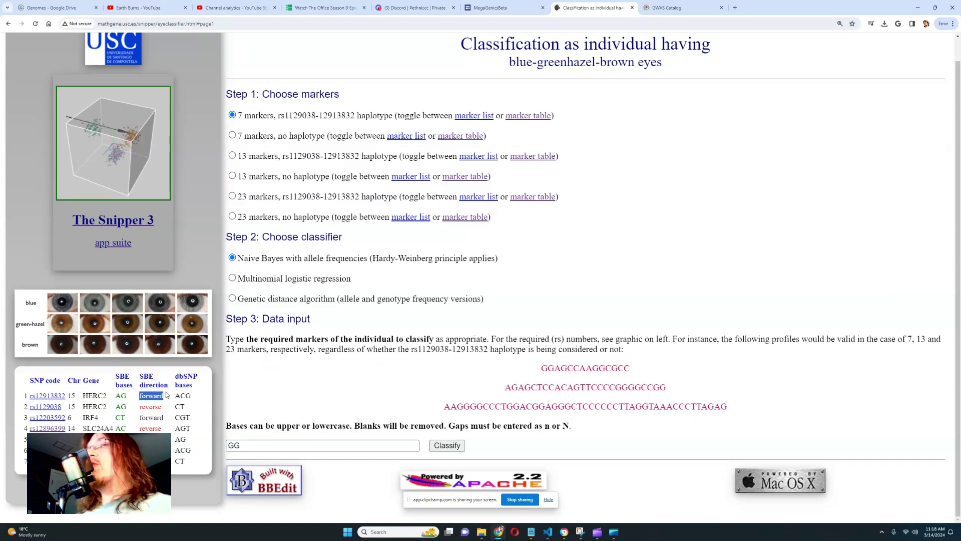
click(169, 399)
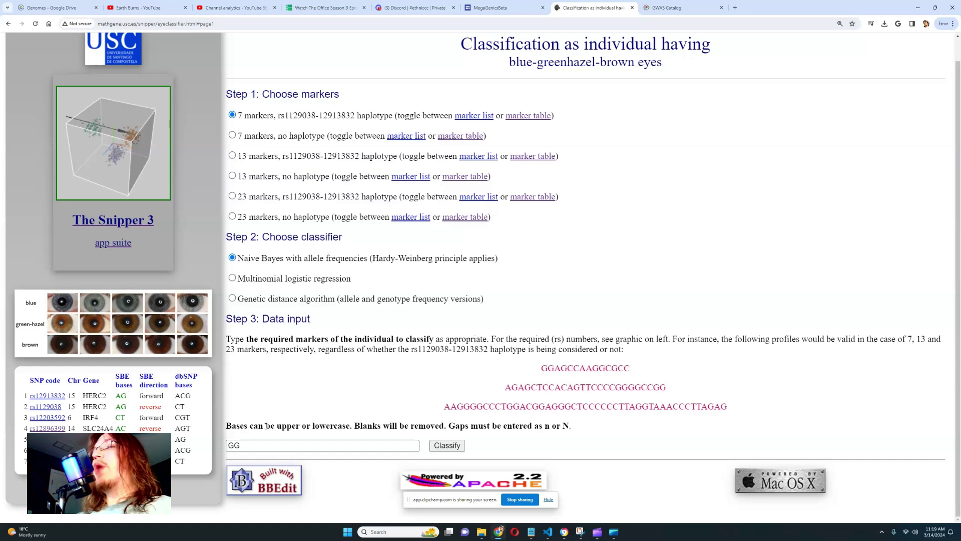
drag(116, 396, 131, 397)
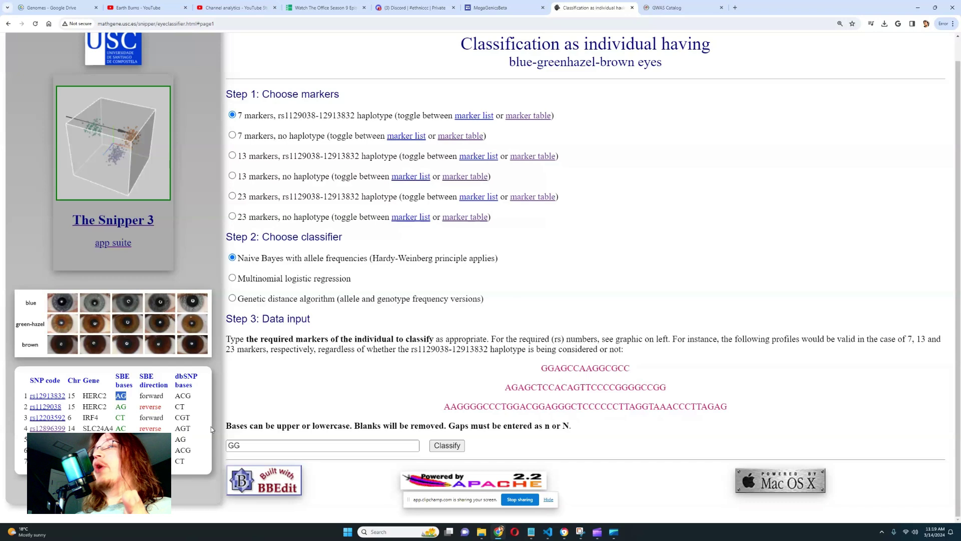
drag(155, 397, 218, 394)
click(524, 324)
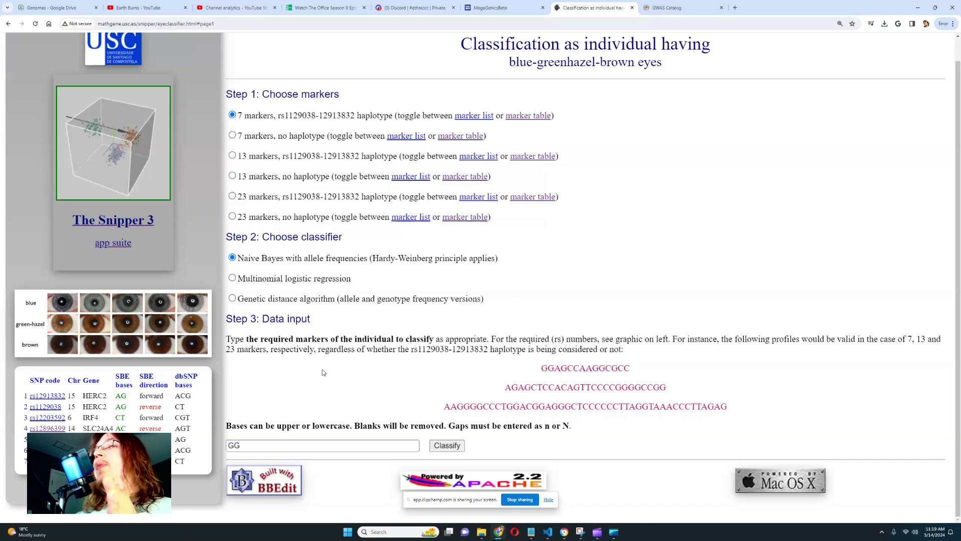
drag(111, 395, 197, 435)
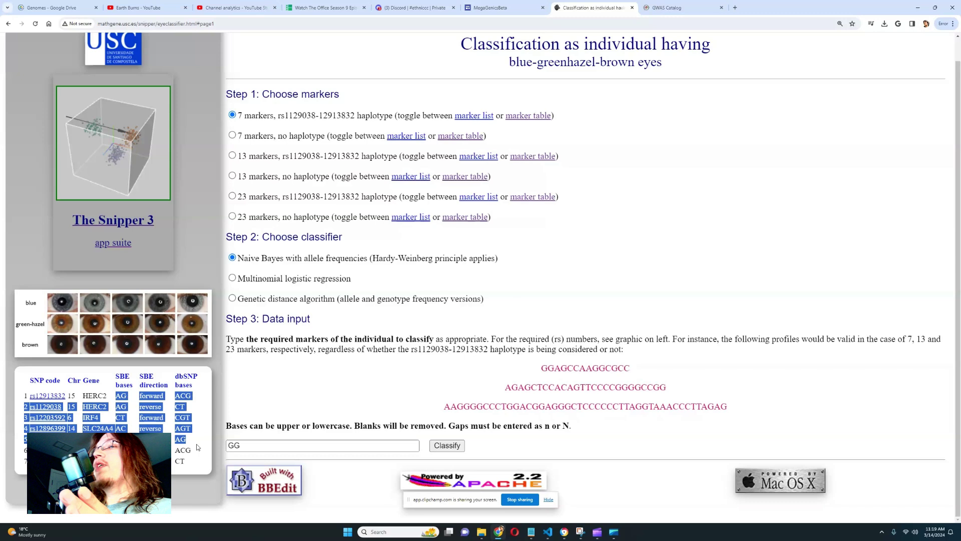
click(200, 446)
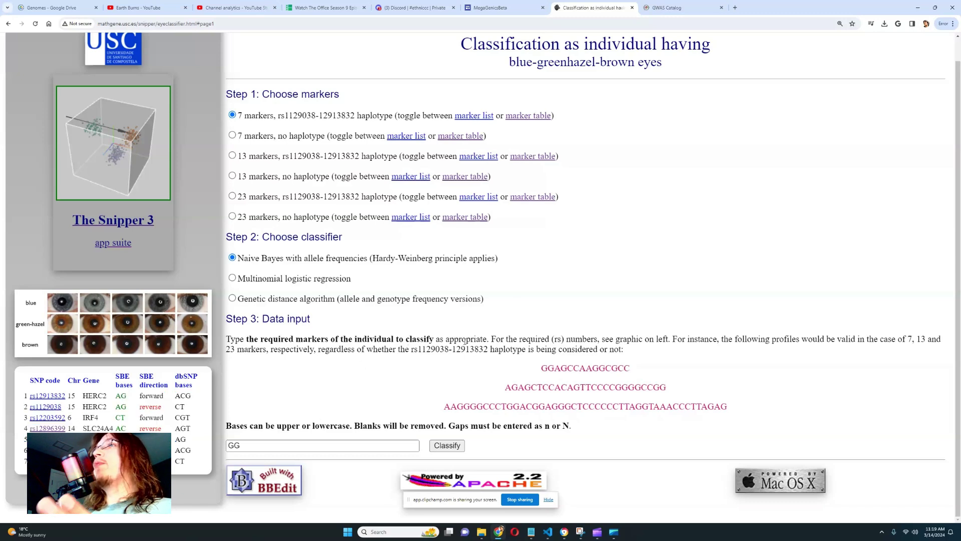
Open the YSEQ Phenotype Predictor in a new tab and upload the MyHeritage raw data file.
click(734, 7)
text(yse)
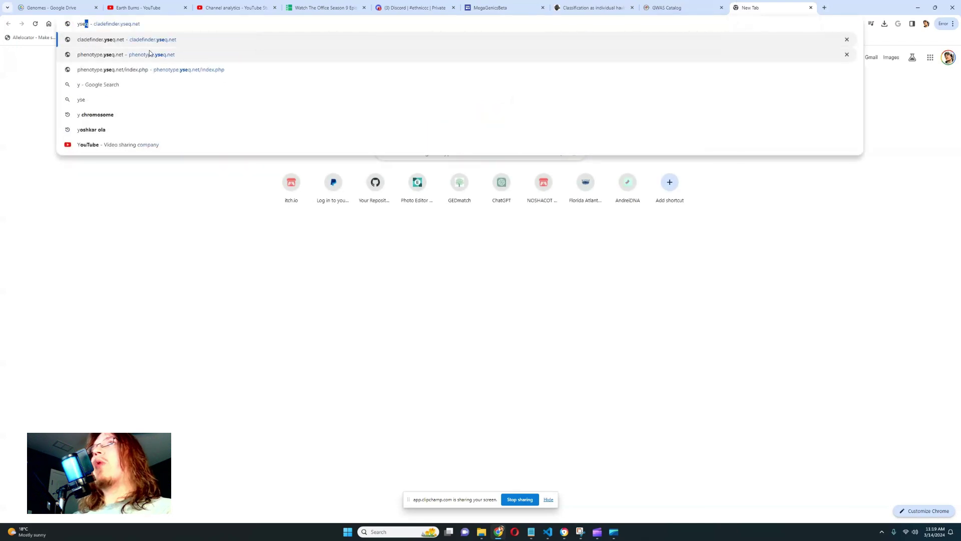
click(127, 55)
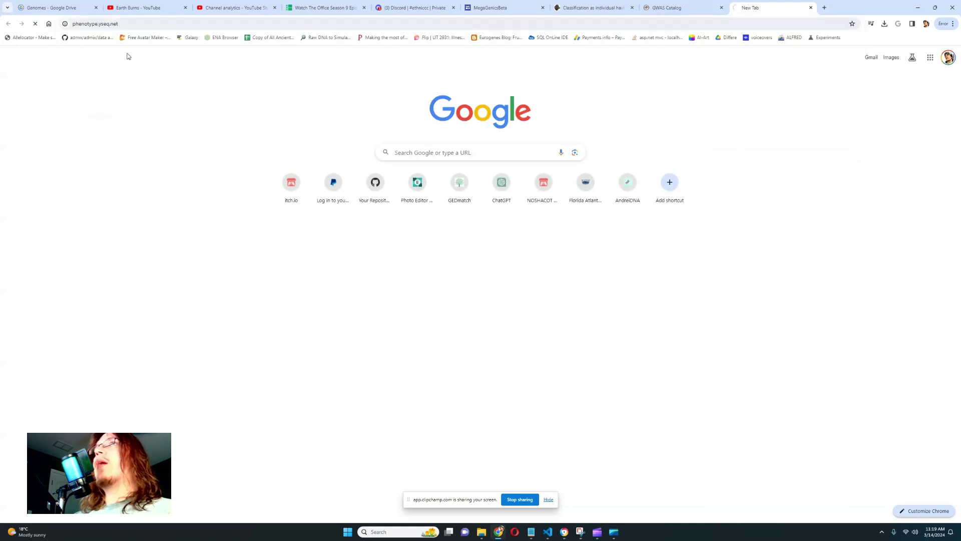
scroll(104, 246, down, 3)
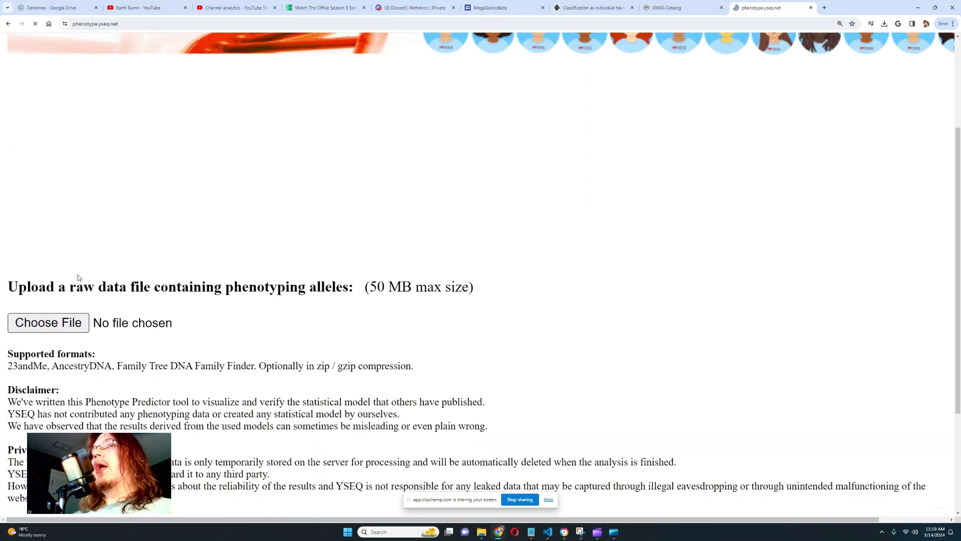
click(64, 311)
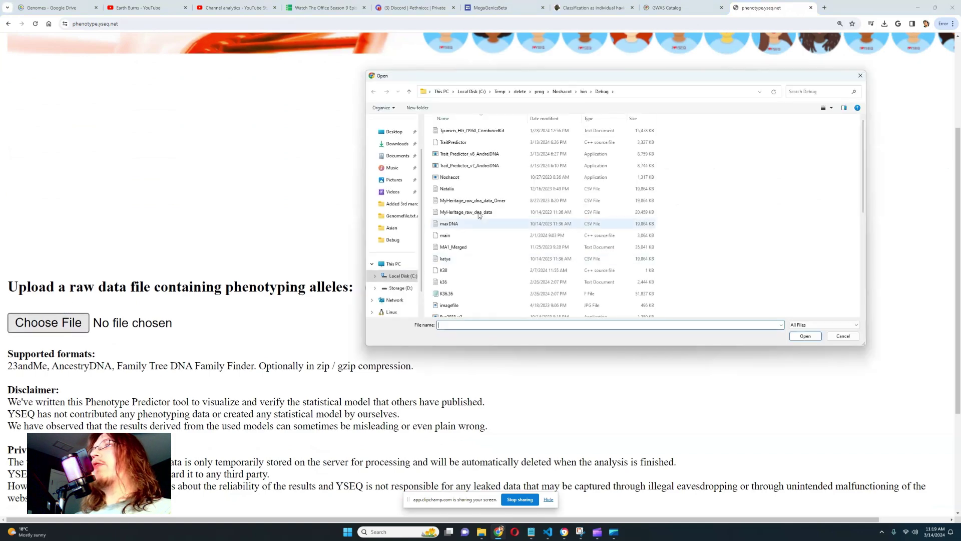
double_click(490, 212)
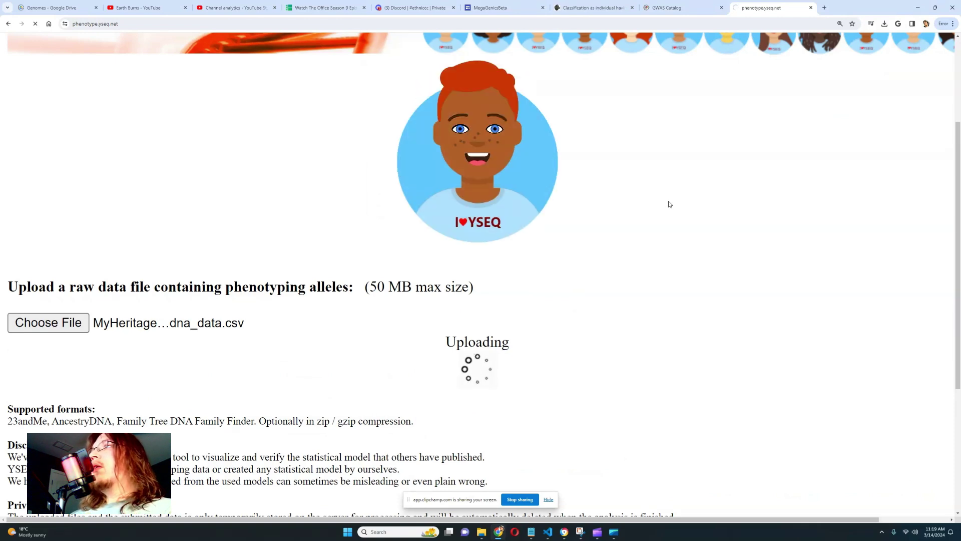
Copy the Snipper-format eye colour sequence from the phenotype results.
scroll(684, 194, down, 7)
scroll(694, 200, down, 5)
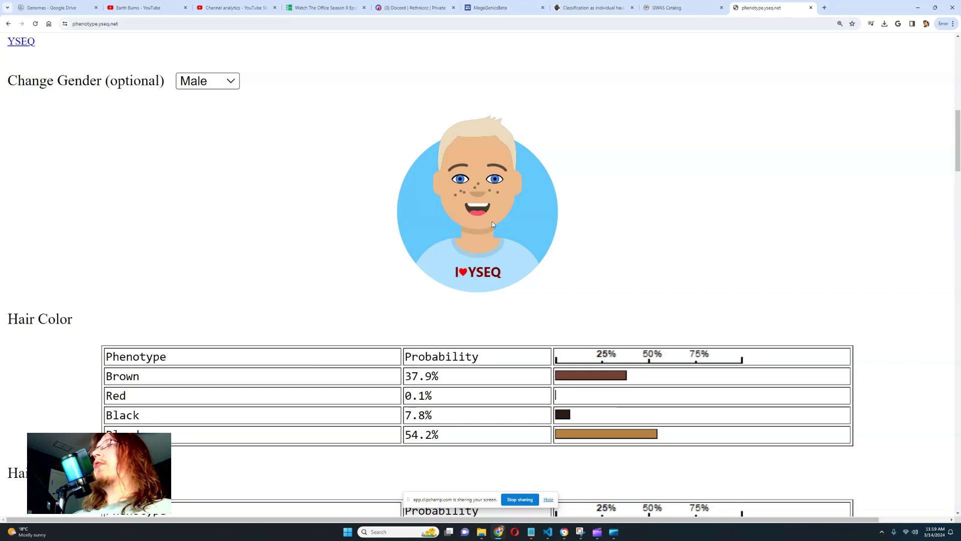
scroll(959, 153, down, 1)
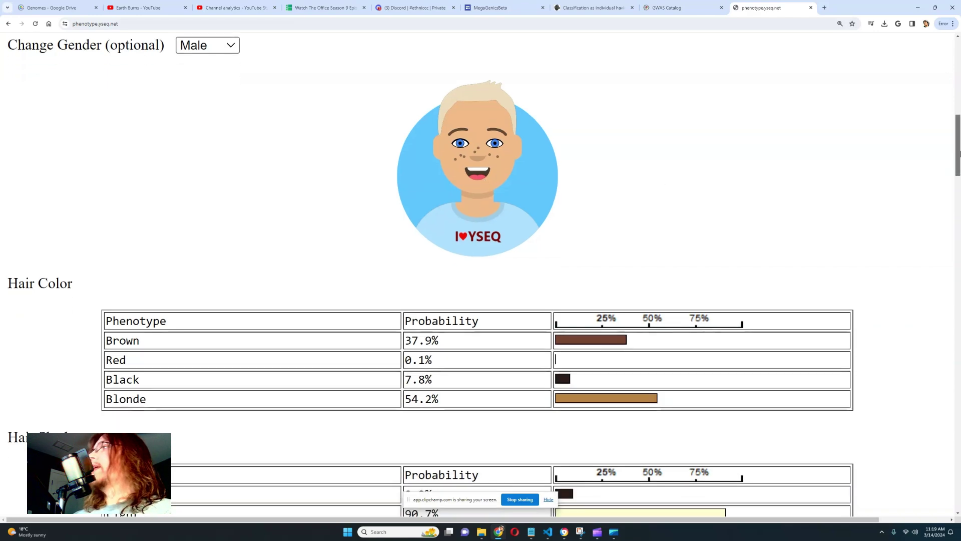
drag(959, 153, 958, 424)
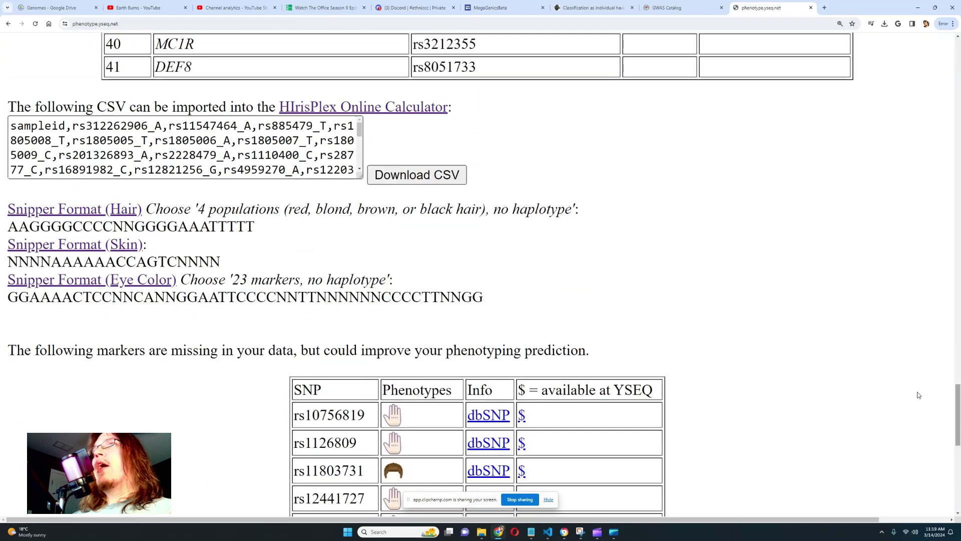
triple_click(129, 293)
right_click(124, 298)
click(135, 304)
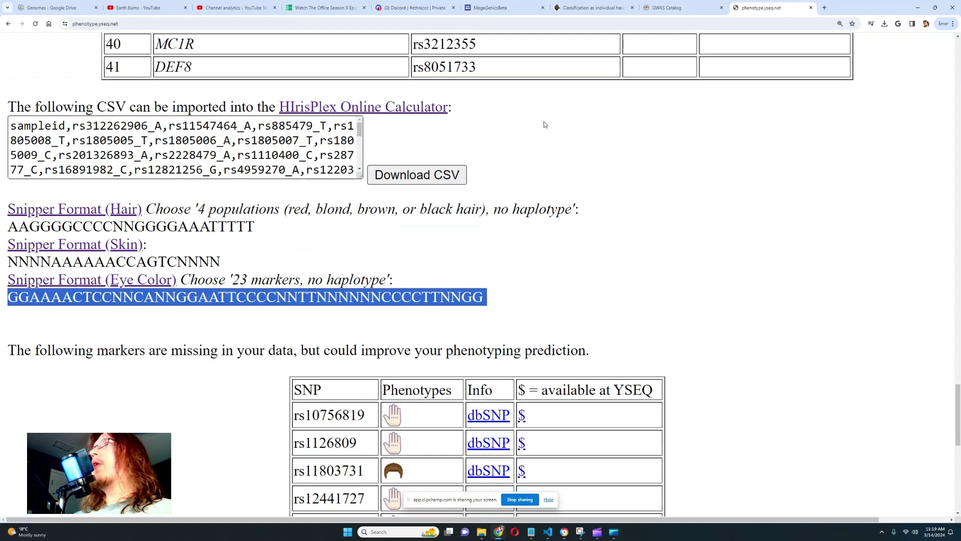
click(582, 7)
Paste the copied eye colour sequence into the data field and select 23 markers, no haplotype.
double_click(233, 444)
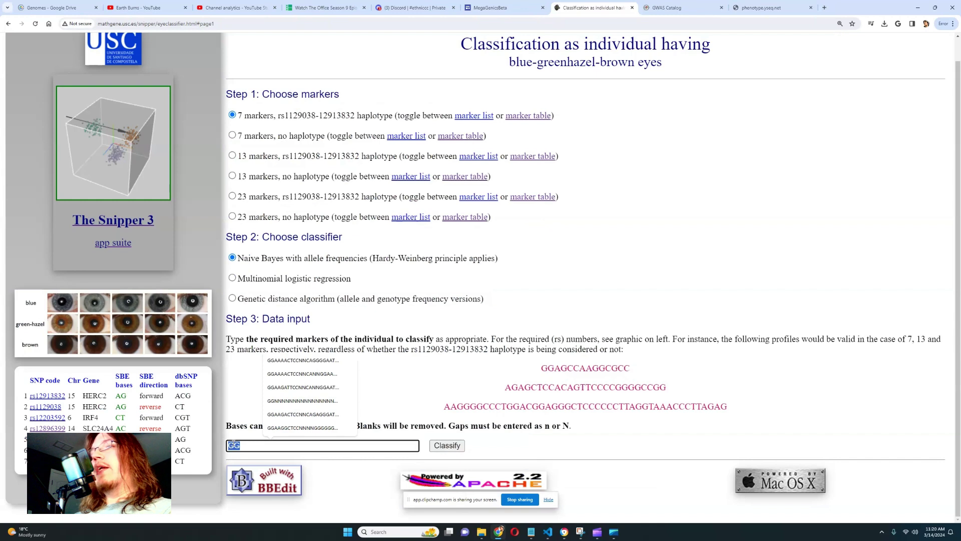
key(ctrl+v)
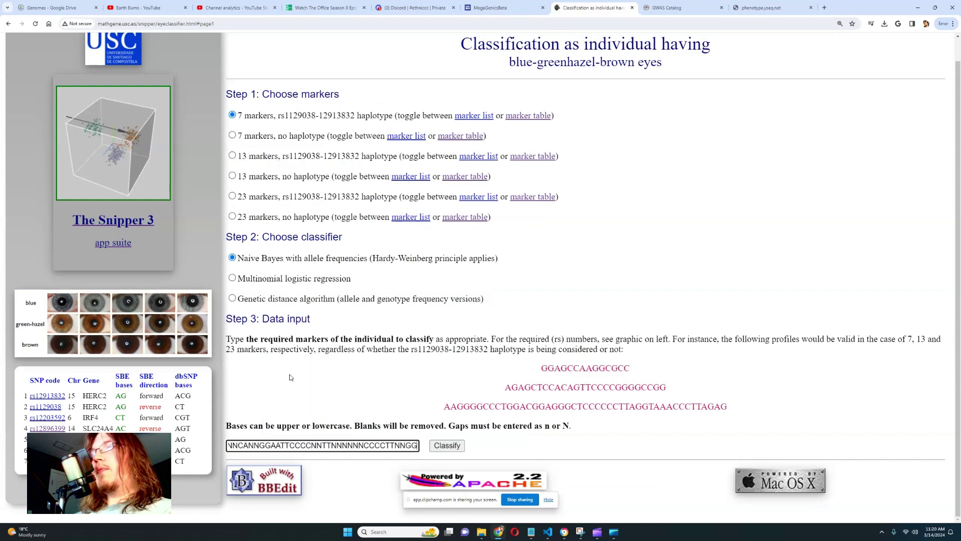
click(232, 217)
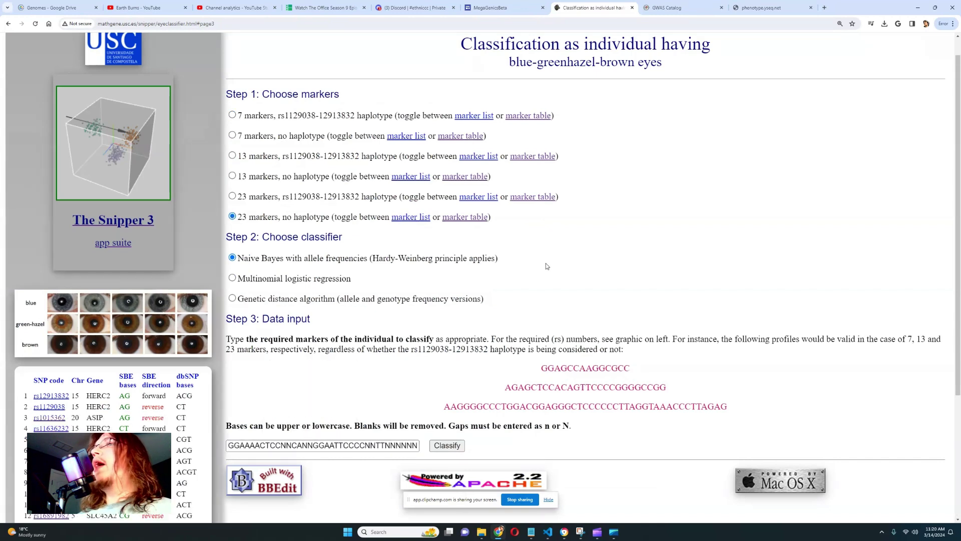
Read the Naive Bayes classifier line, keep 23 markers without haplotype, and return to YSEQ results.
scroll(545, 265, down, 2)
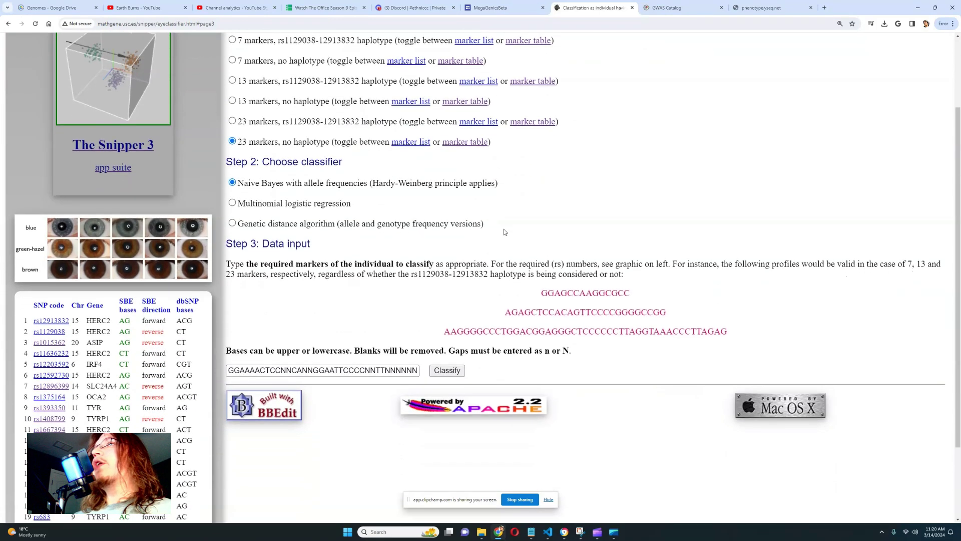
drag(373, 183, 504, 185)
drag(244, 183, 367, 182)
drag(237, 183, 506, 180)
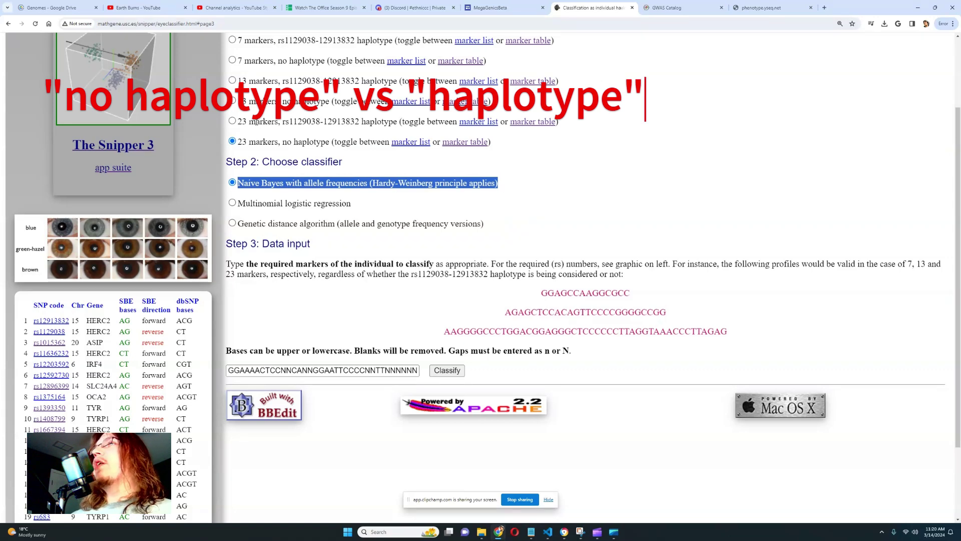
click(257, 123)
click(232, 121)
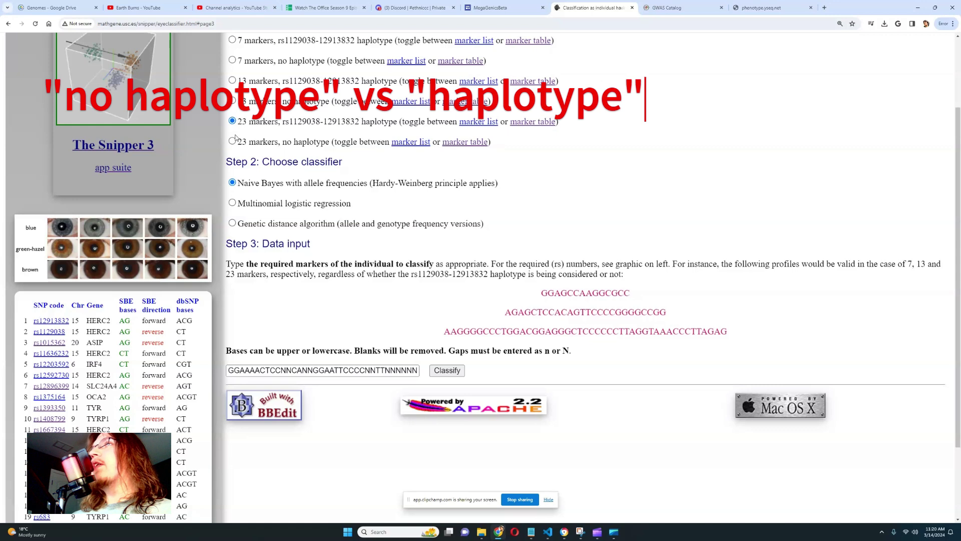
click(232, 142)
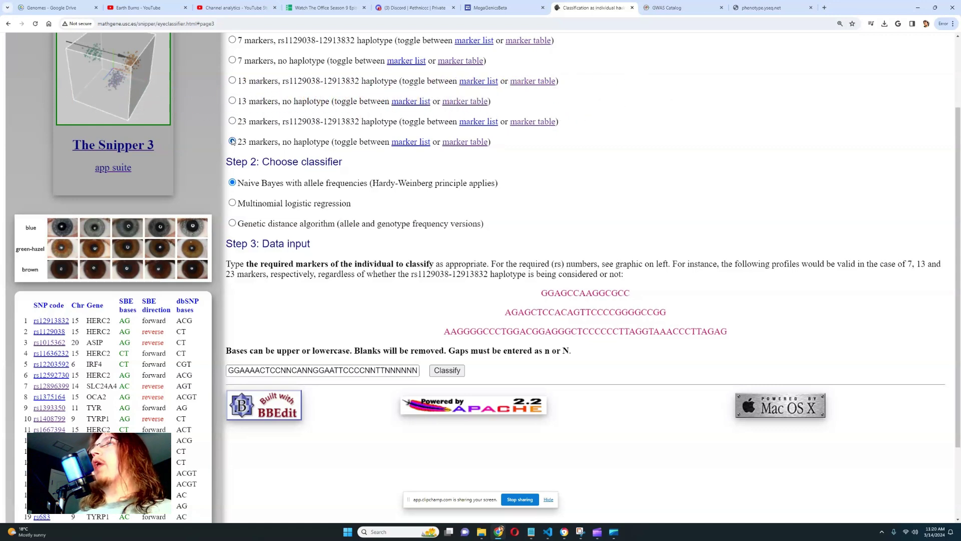
click(768, 7)
scroll(658, 169, up, 4)
Confirm marker rows 31 (rs1129038) and 20 (rs12913832) are genotyped in the YSEQ table.
scroll(658, 169, up, 5)
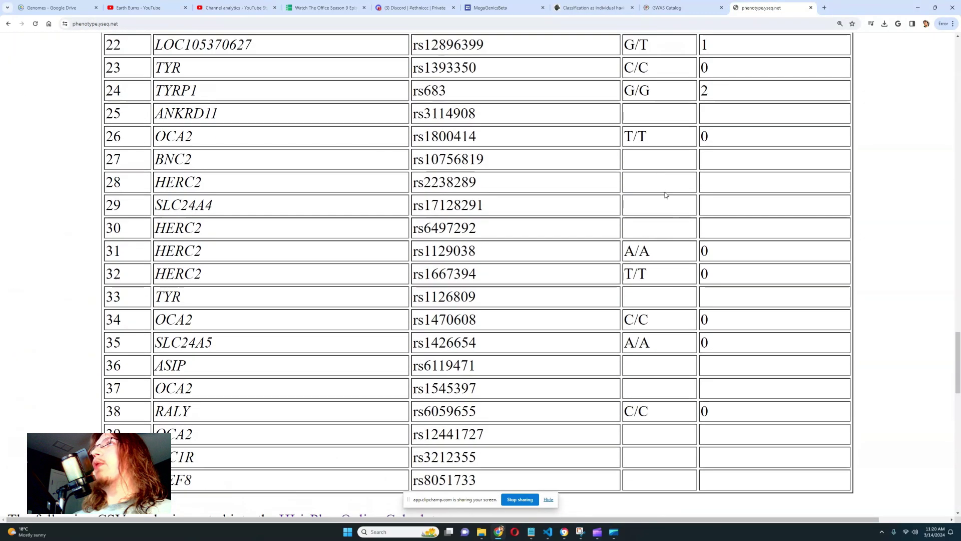
drag(103, 250, 478, 250)
click(588, 255)
drag(103, 251, 716, 254)
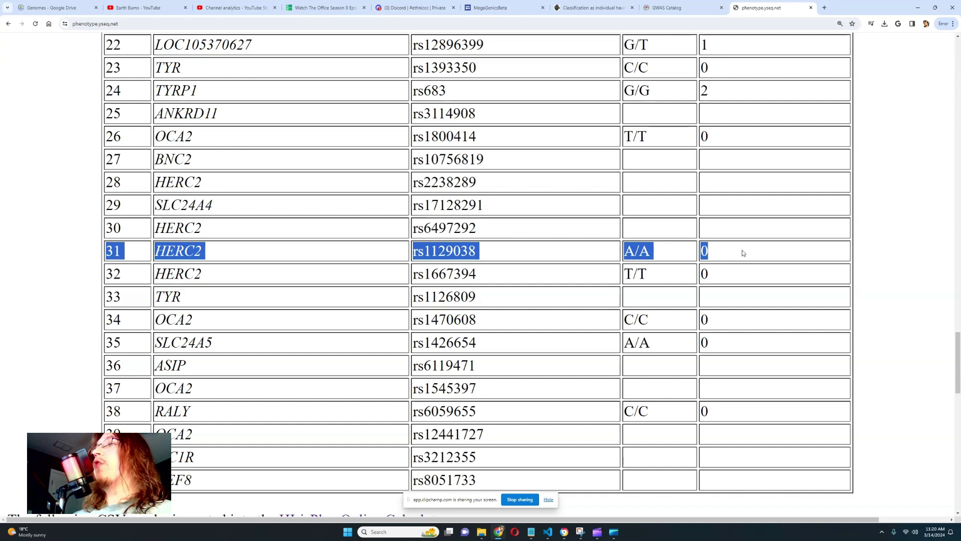
scroll(725, 253, up, 3)
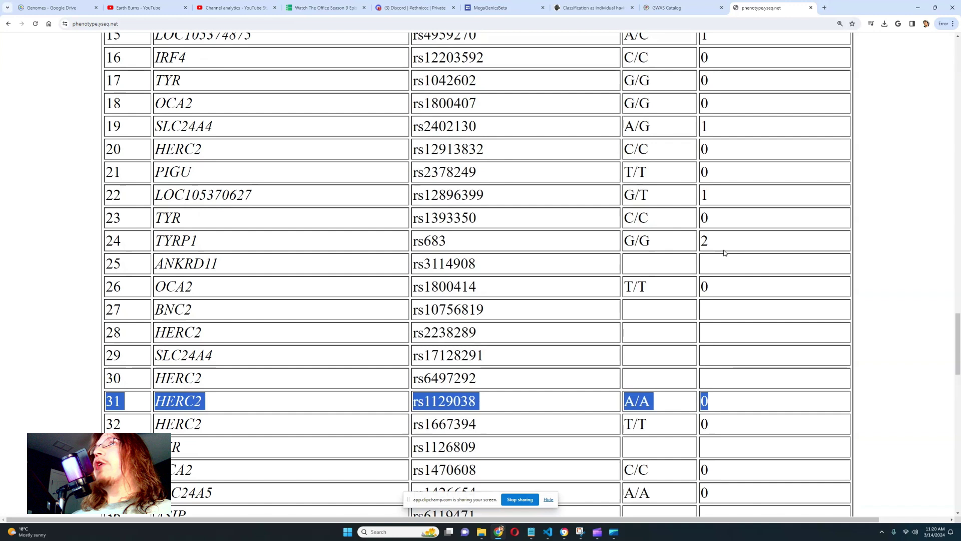
drag(92, 150, 719, 146)
click(728, 150)
double_click(704, 149)
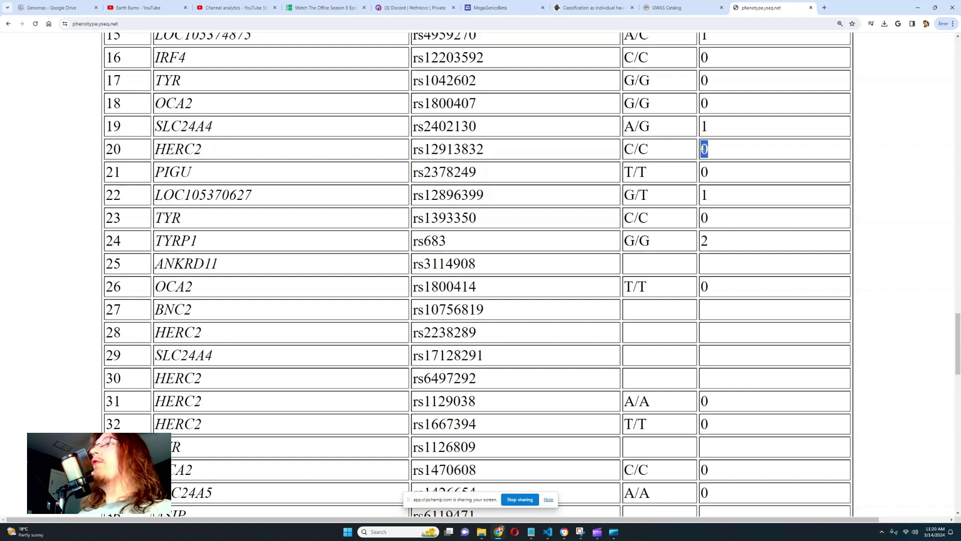
drag(101, 151, 754, 153)
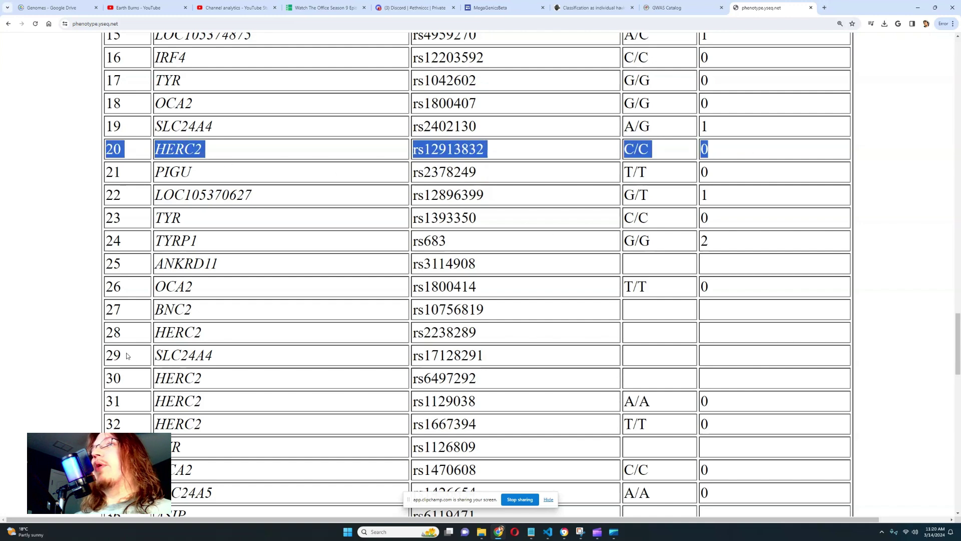
drag(106, 401, 704, 401)
drag(106, 149, 745, 141)
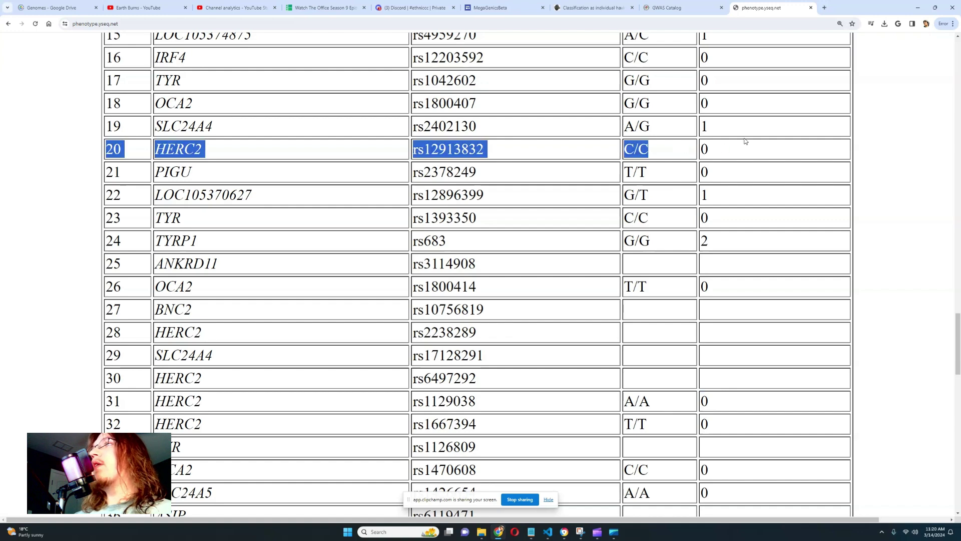
click(577, 7)
click(233, 121)
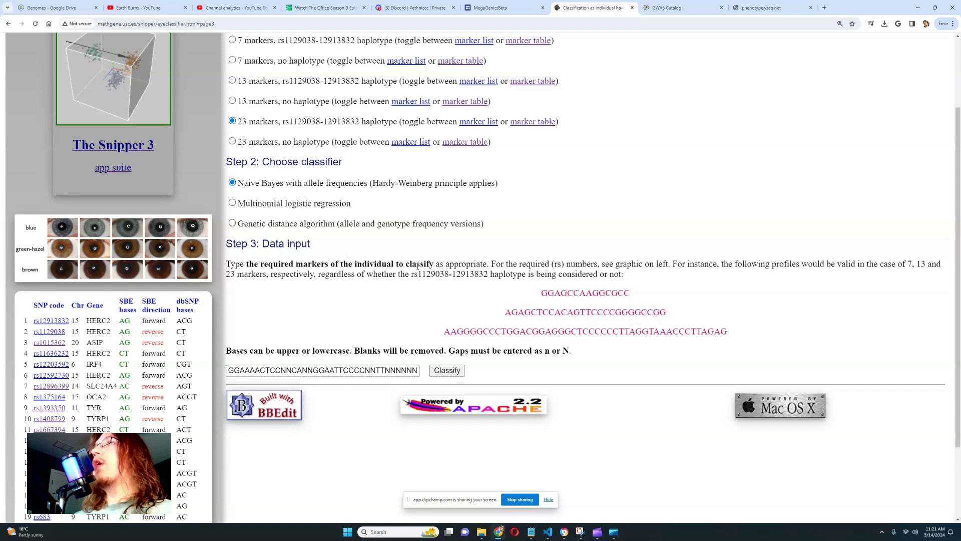
Classify the eye colour sequence in Snipper 3 and highlight the 'profile should be Blue' verdict.
drag(359, 121, 416, 121)
click(482, 195)
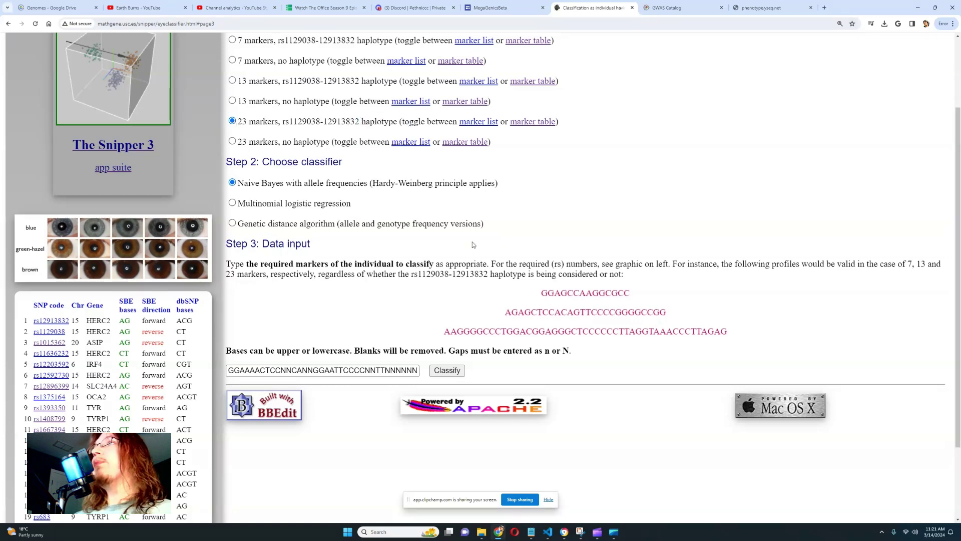
click(447, 373)
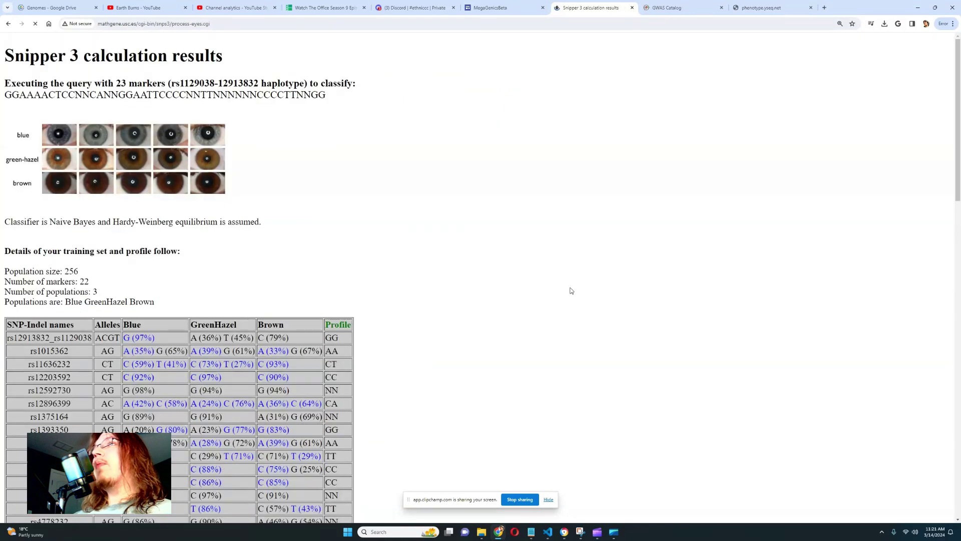
scroll(574, 247, down, 4)
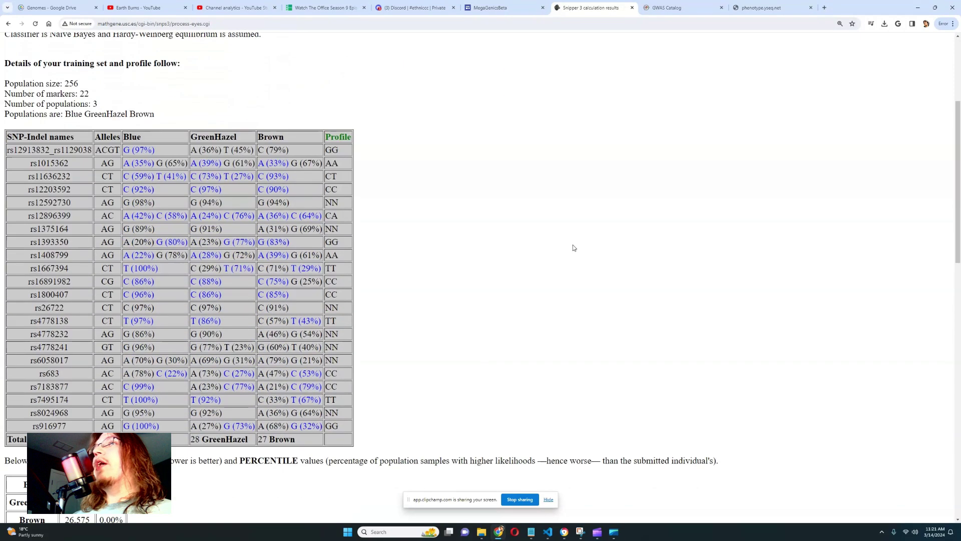
scroll(573, 247, down, 8)
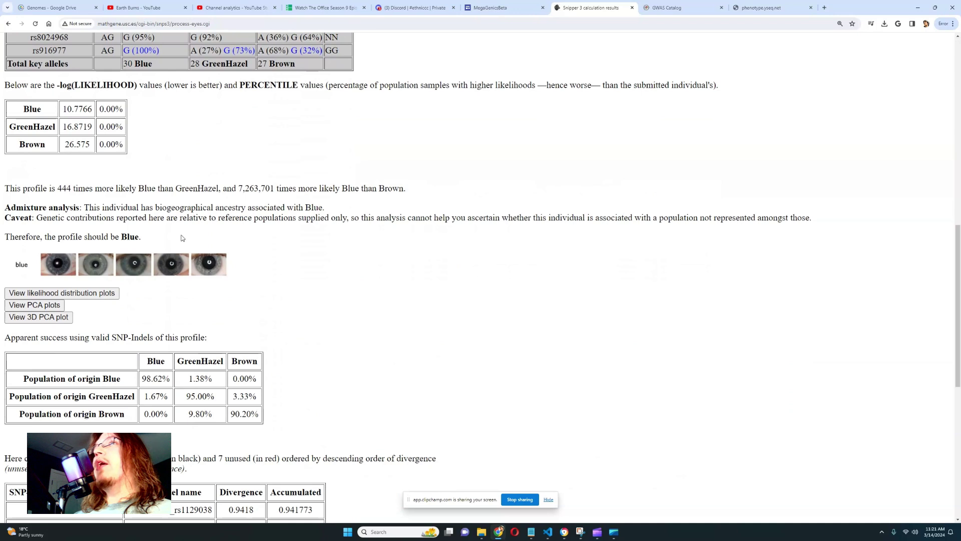
drag(115, 237, 311, 240)
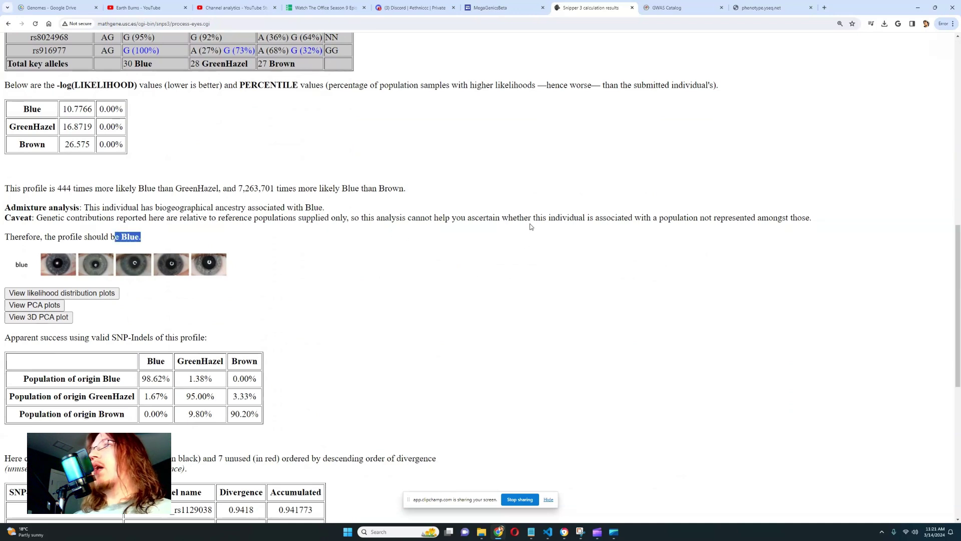
Look over the SNP results table, then return to the MegaGenicsBeta tab.
scroll(531, 226, down, 3)
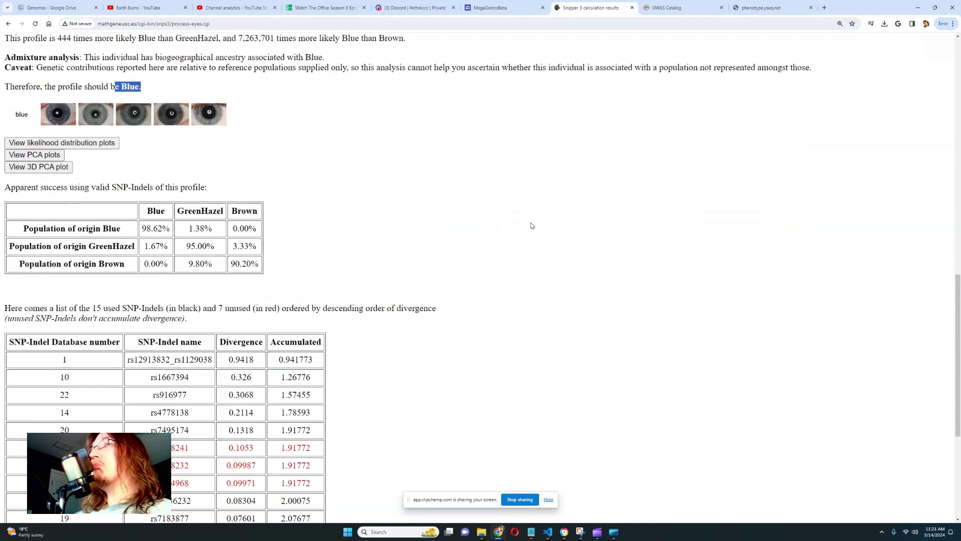
scroll(532, 226, down, 3)
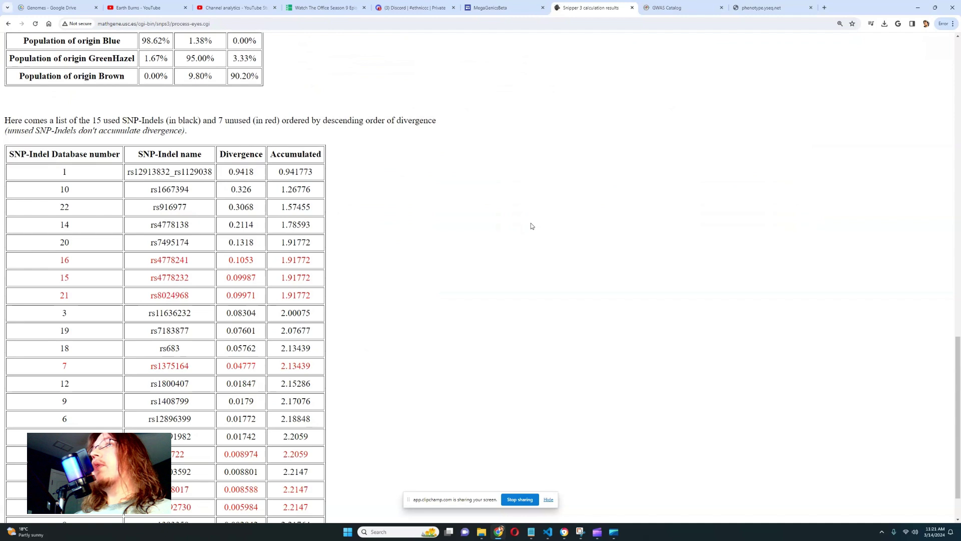
scroll(531, 226, down, 1)
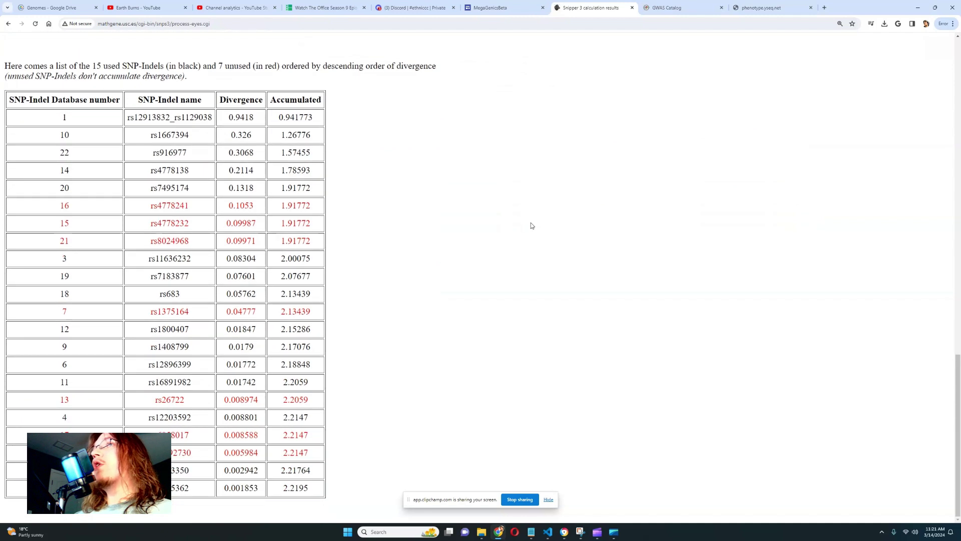
click(500, 8)
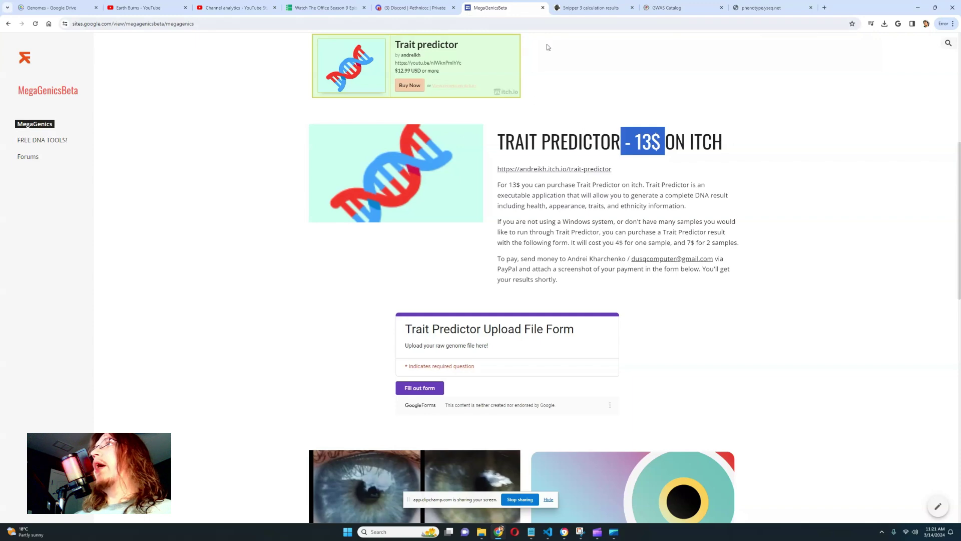
Open the FREE DNA TOOLS page and locate the AKET V2 eye colour predictor card.
click(54, 140)
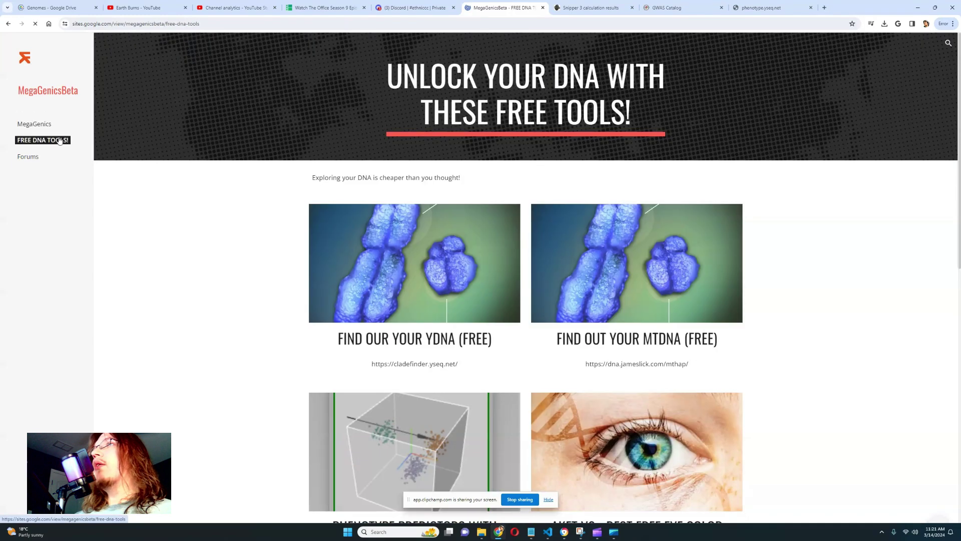
scroll(470, 281, down, 6)
drag(551, 189, 620, 190)
scroll(699, 246, up, 2)
Open the AKET V2 link address in a new tab via Go to.
click(635, 310)
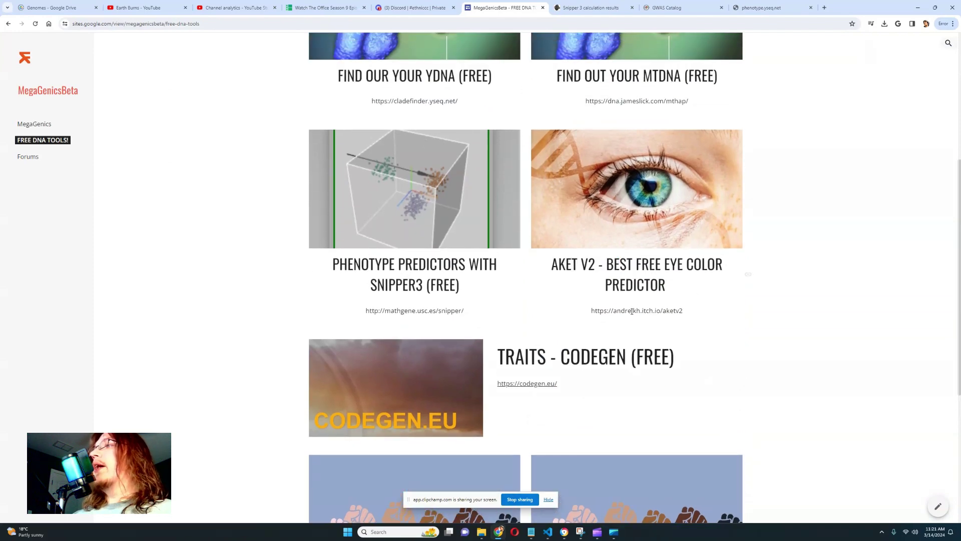
triple_click(632, 311)
right_click(632, 310)
click(666, 341)
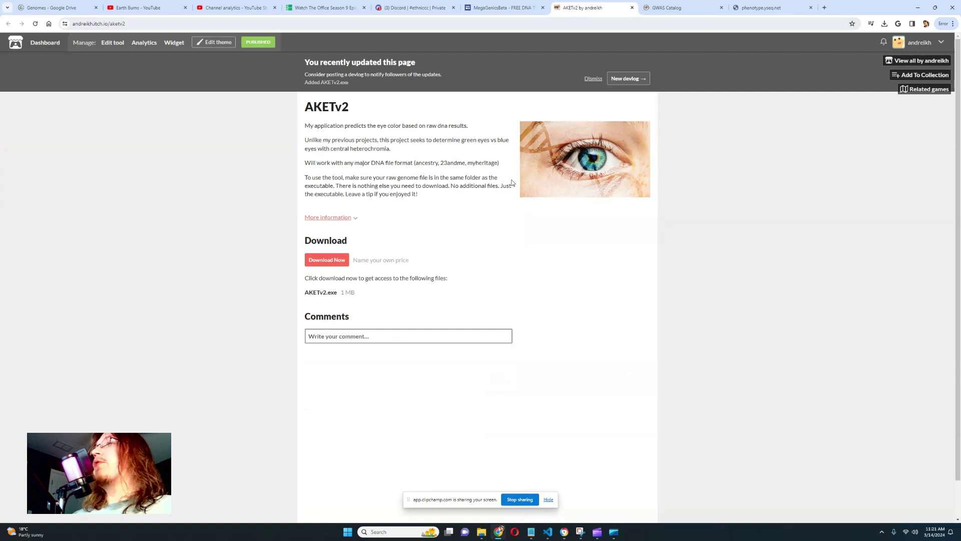
Note the 'Name your own price' offer for AKETv2, then switch back to the MegaGenicsBeta tools tab.
drag(412, 262, 352, 263)
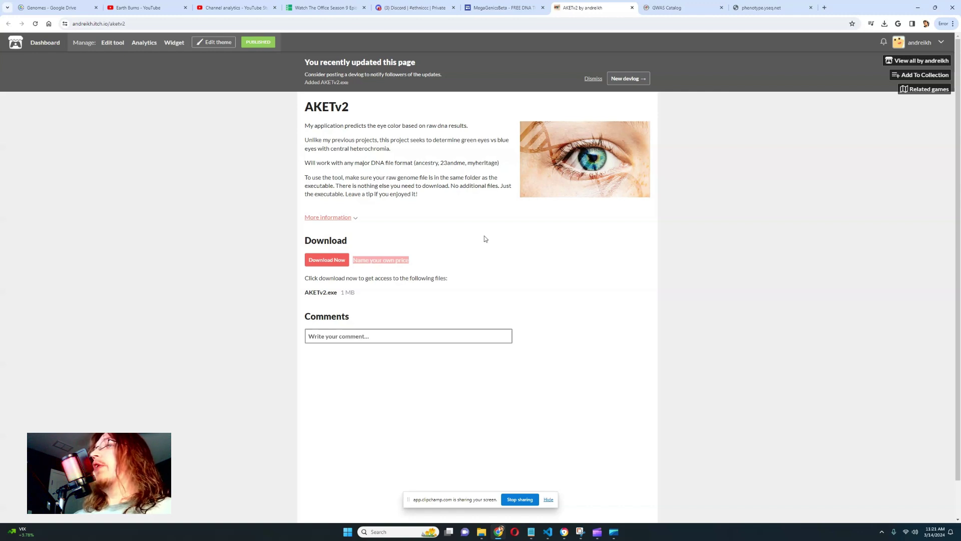
key(ctrl+shift+Tab)
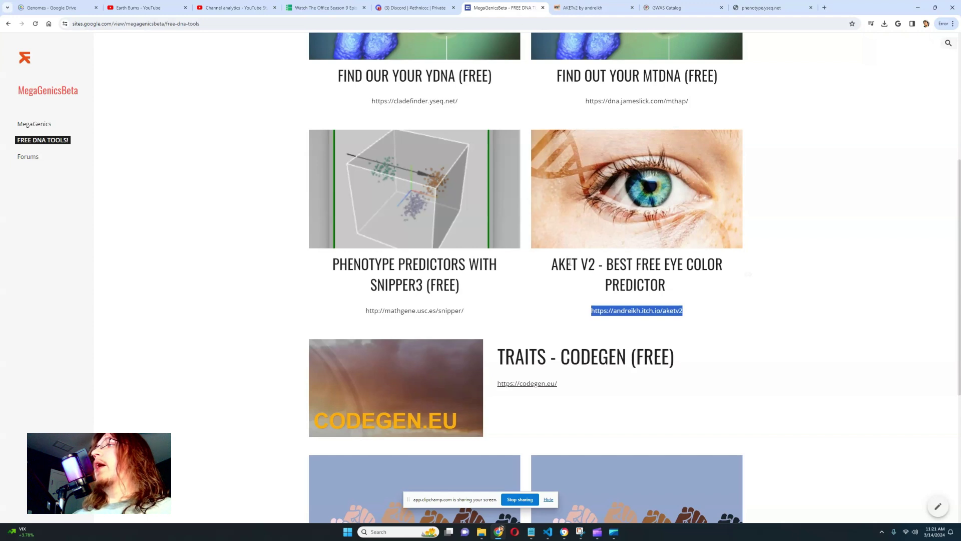
Visit the MegaGenics page, then return to the FREE DNA TOOLS page.
mouse_move(558, 263)
mouse_down()
mouse_move(660, 264)
mouse_move(672, 286)
mouse_move(547, 275)
mouse_move(554, 262)
mouse_up()
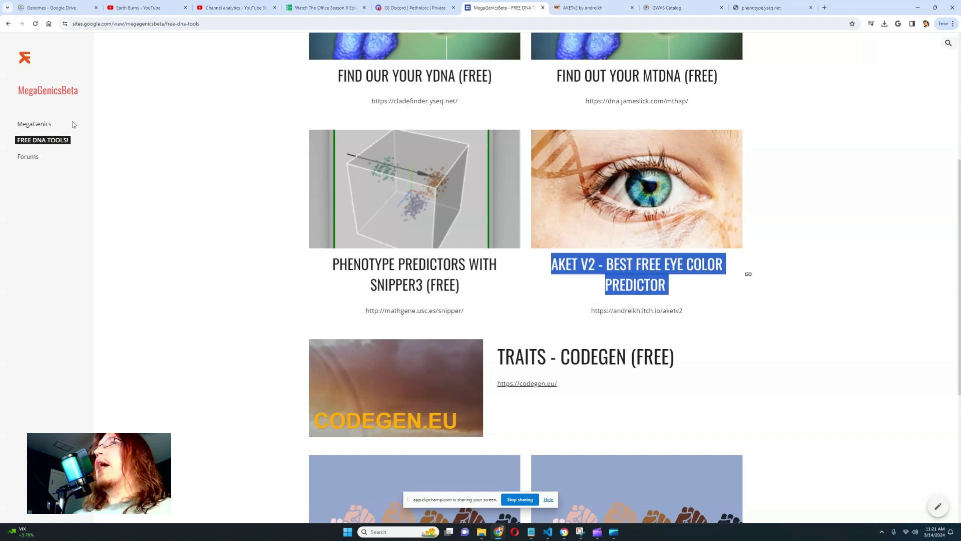
click(46, 124)
scroll(45, 135, down, 6)
click(45, 140)
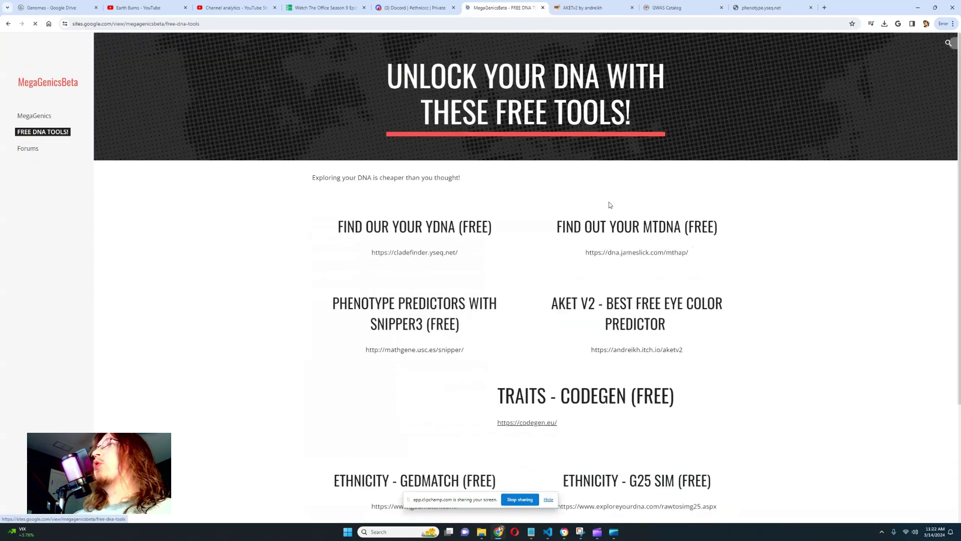
Close the AKETv2 tab and open the codegen.eu link from the tools page.
scroll(609, 202, down, 8)
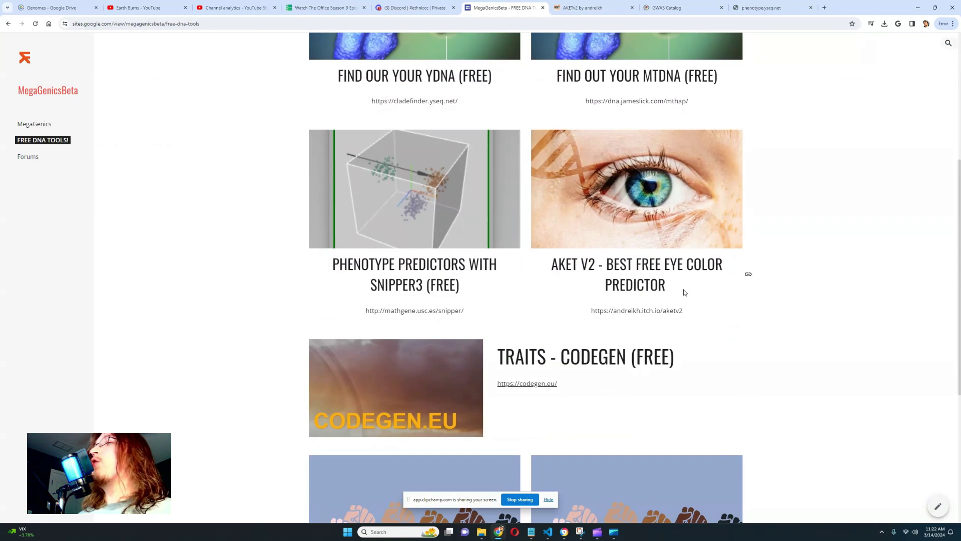
scroll(685, 292, down, 3)
click(632, 8)
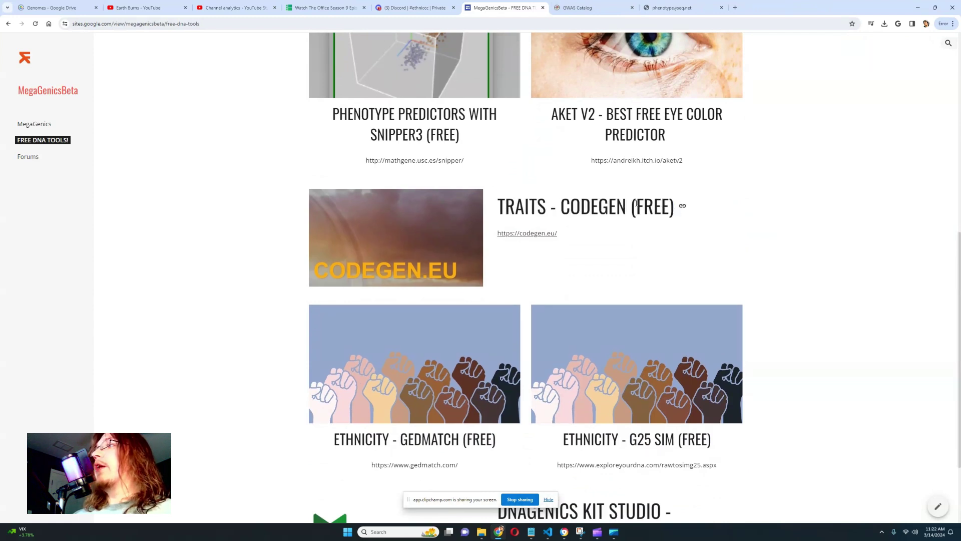
click(542, 235)
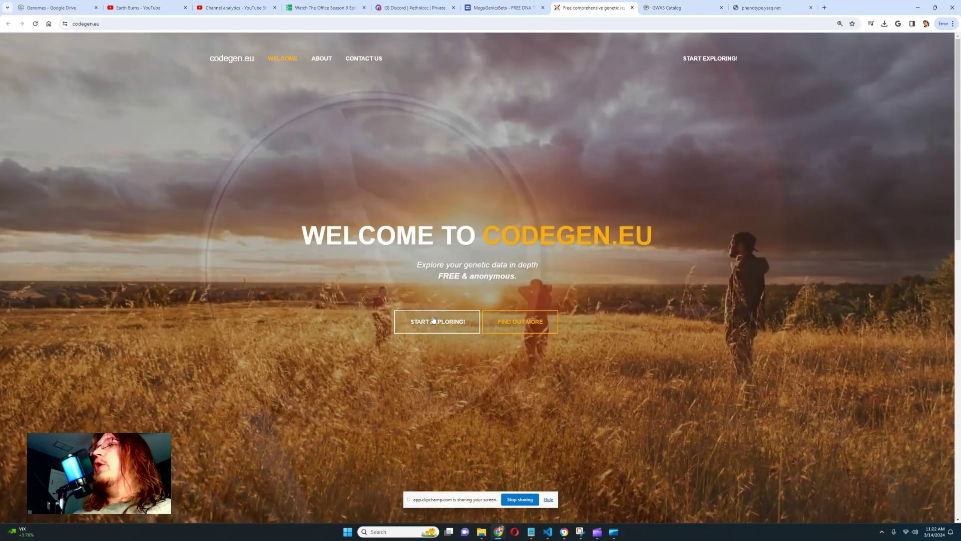
Upload the MyHeritage raw DNA data file on Codegen's genome upload page.
click(435, 320)
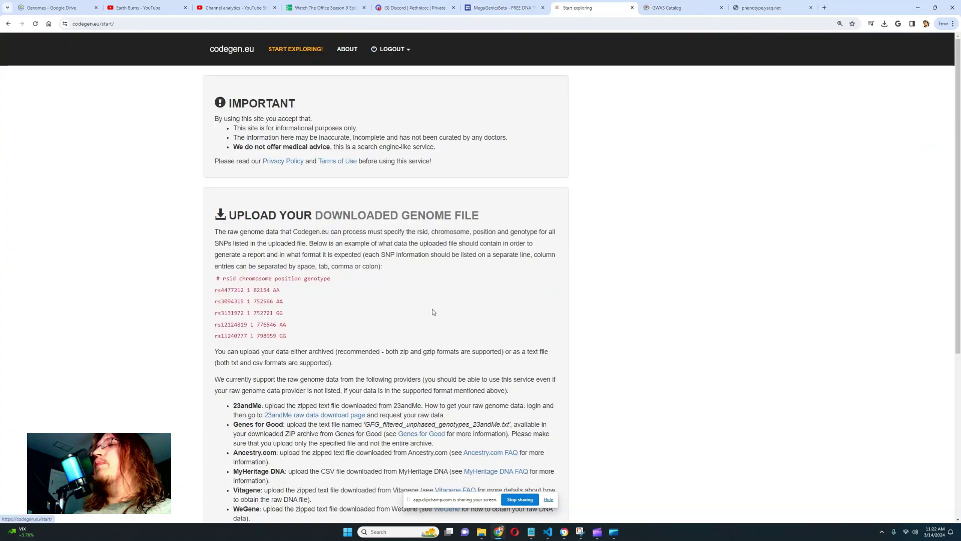
scroll(464, 271, down, 3)
scroll(465, 271, down, 3)
click(254, 319)
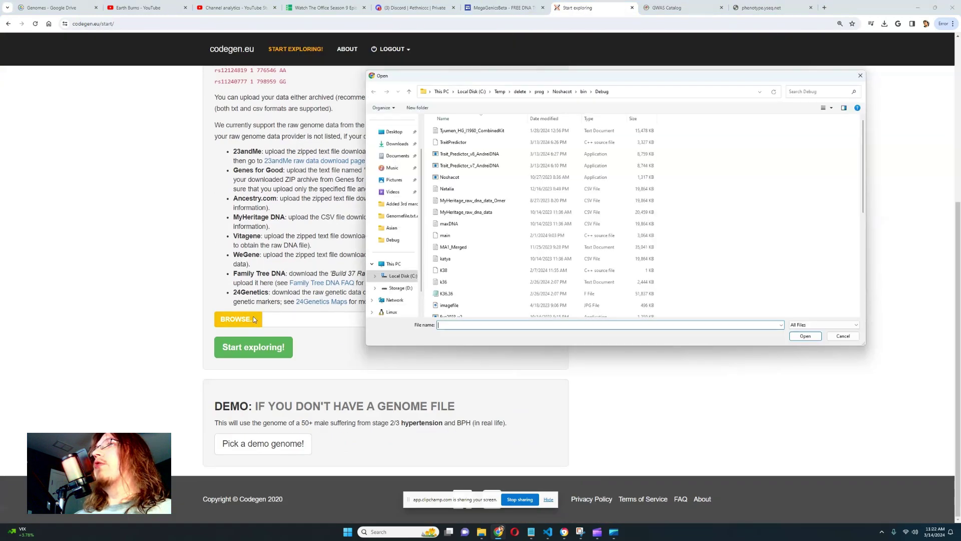
double_click(488, 213)
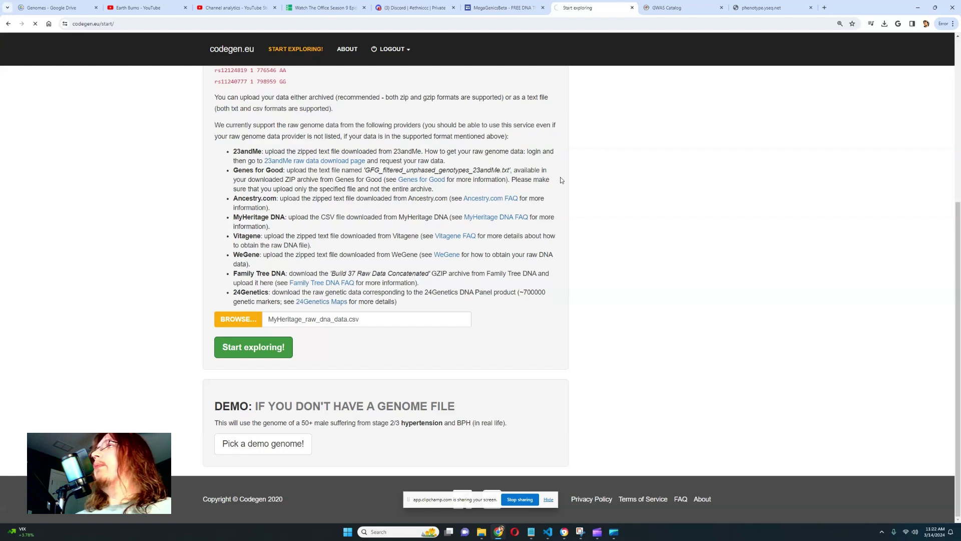
Check Codegen's processing error for the upload, then close the Codegen tab.
click(505, 8)
scroll(786, 227, down, 2)
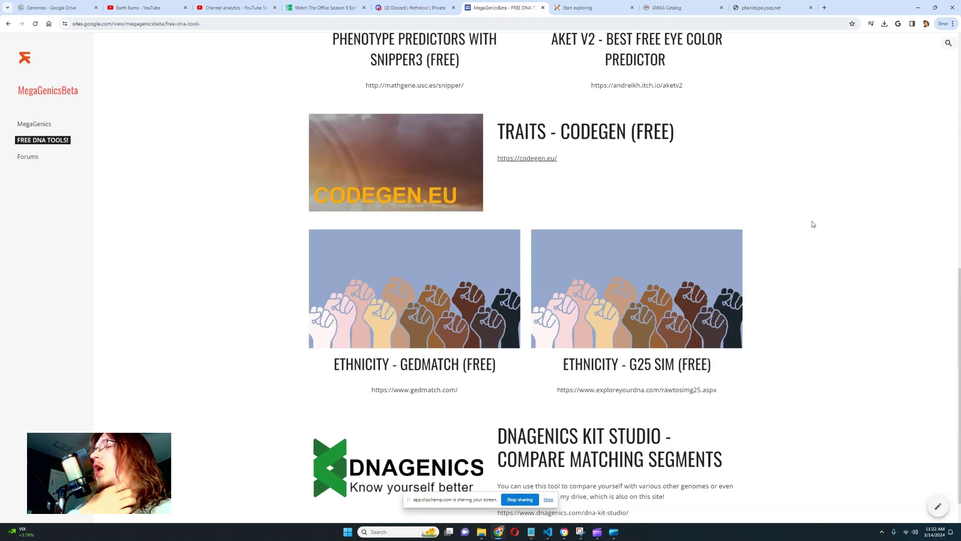
click(603, 9)
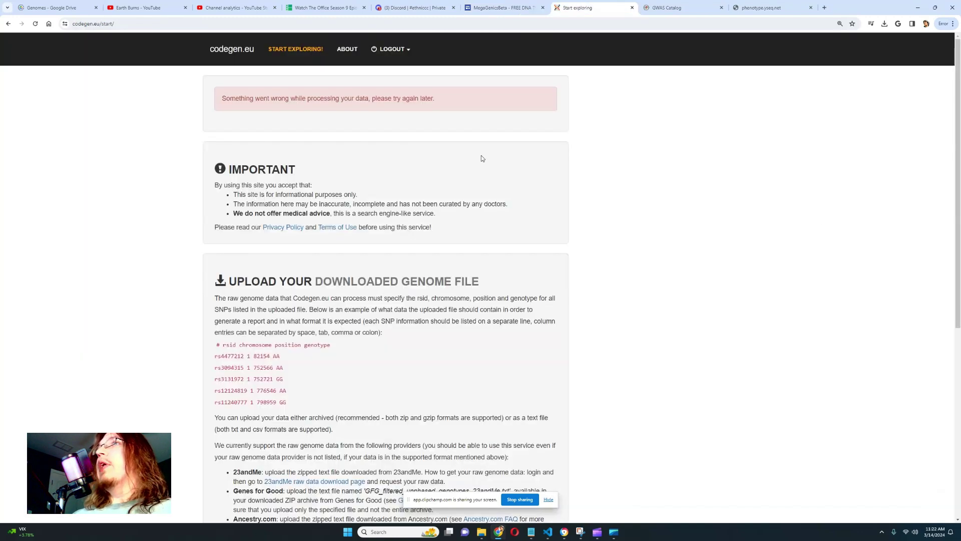
mouse_move(214, 98)
mouse_down()
mouse_move(442, 97)
mouse_move(211, 92)
mouse_up()
click(442, 97)
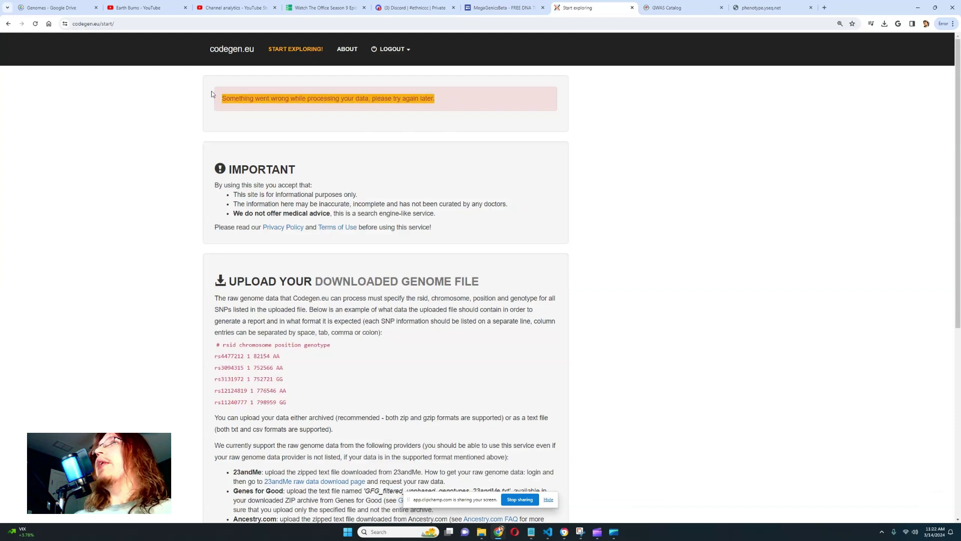
click(466, 96)
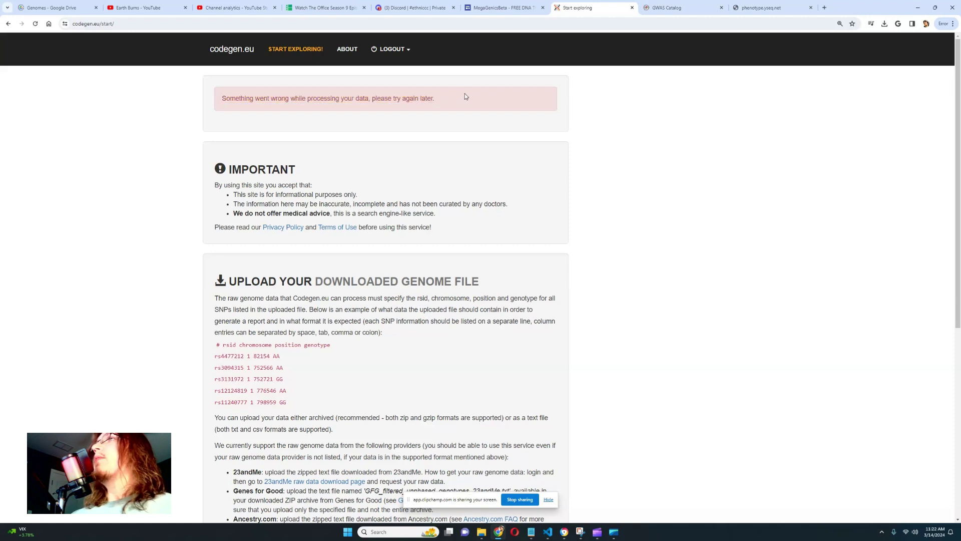
click(632, 7)
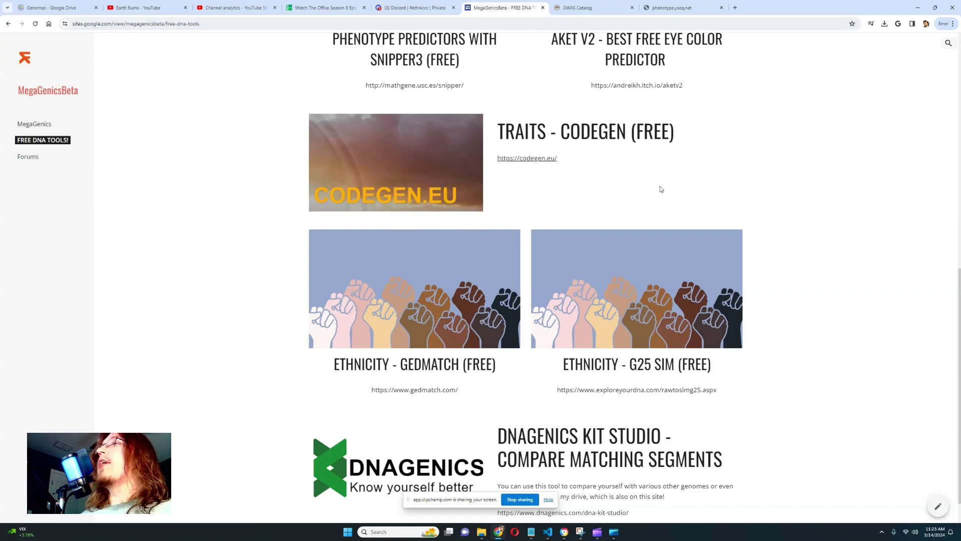
click(589, 7)
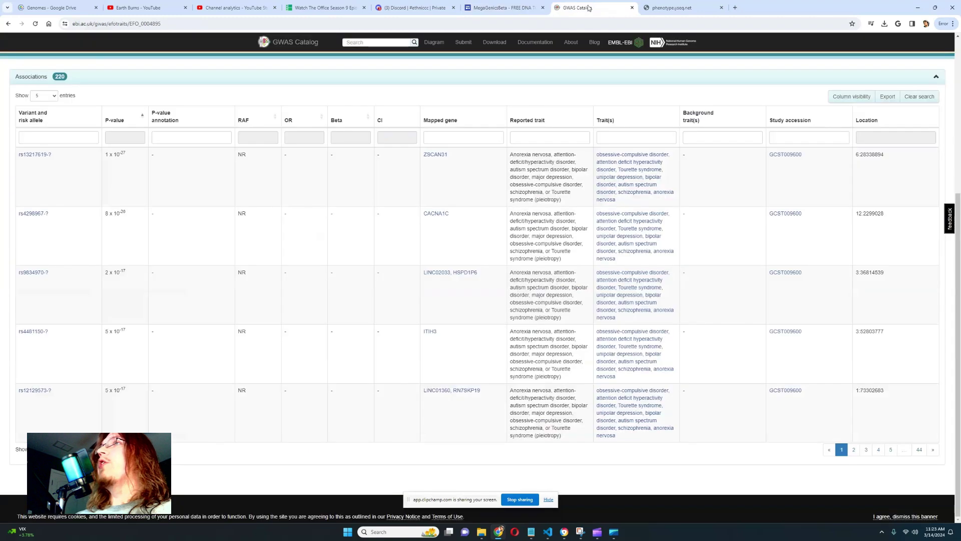
scroll(474, 186, up, 5)
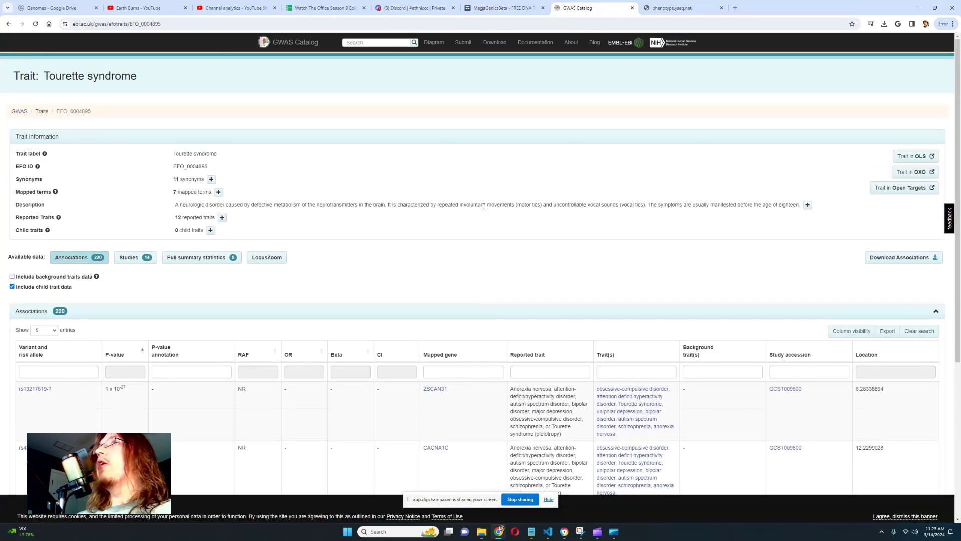
scroll(531, 185, down, 5)
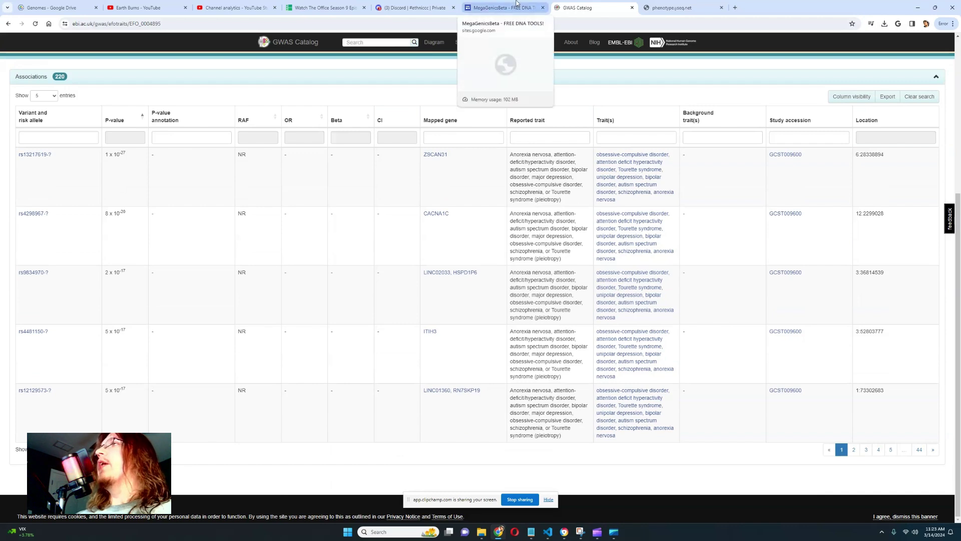
click(517, 6)
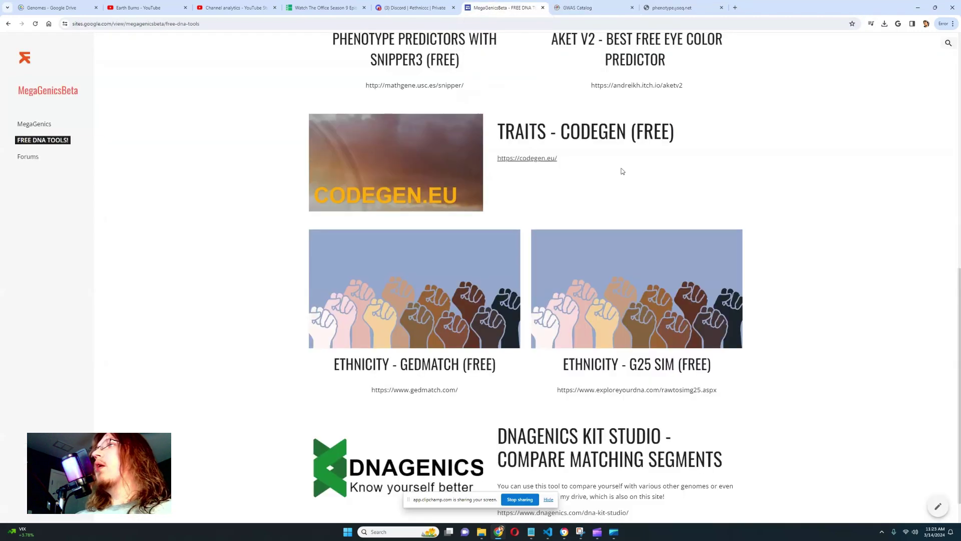
Review the Traits – Codegen, Ethnicity – GEDmatch and Ethnicity – G25 Sim tool cards.
drag(494, 128, 682, 131)
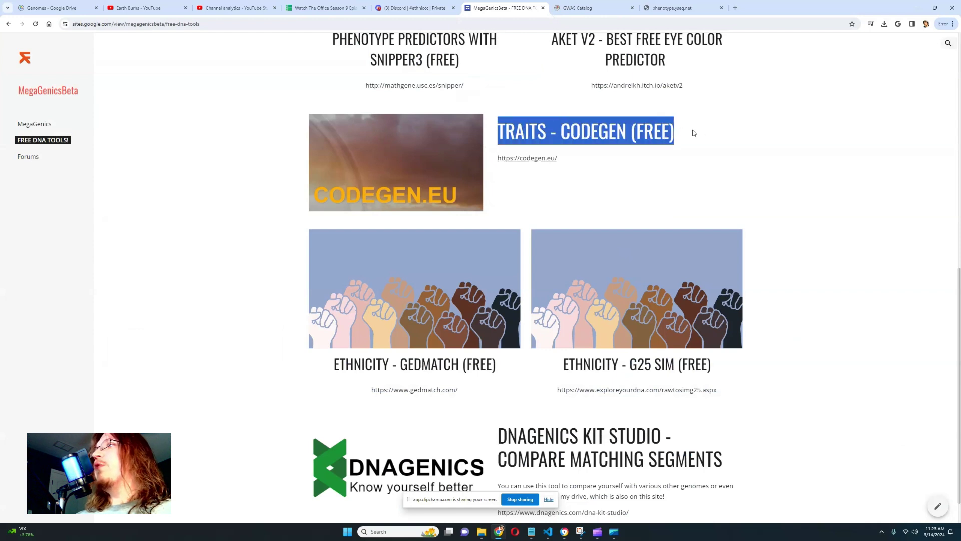
click(581, 132)
drag(495, 130, 675, 130)
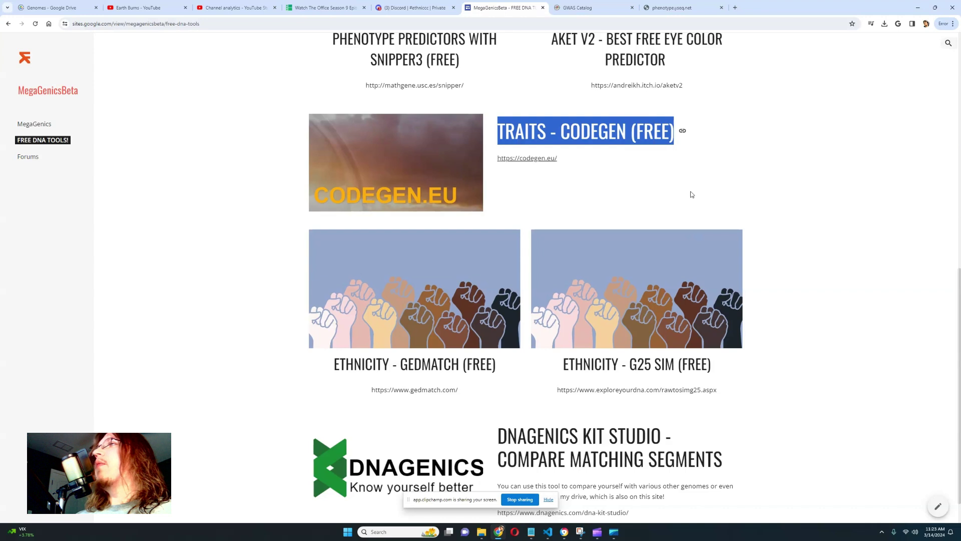
scroll(617, 150, down, 1)
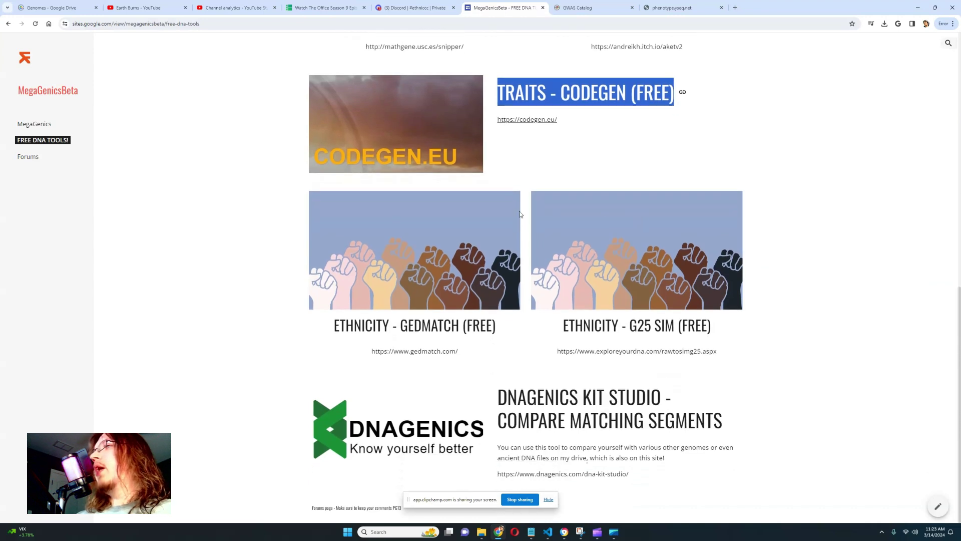
click(537, 180)
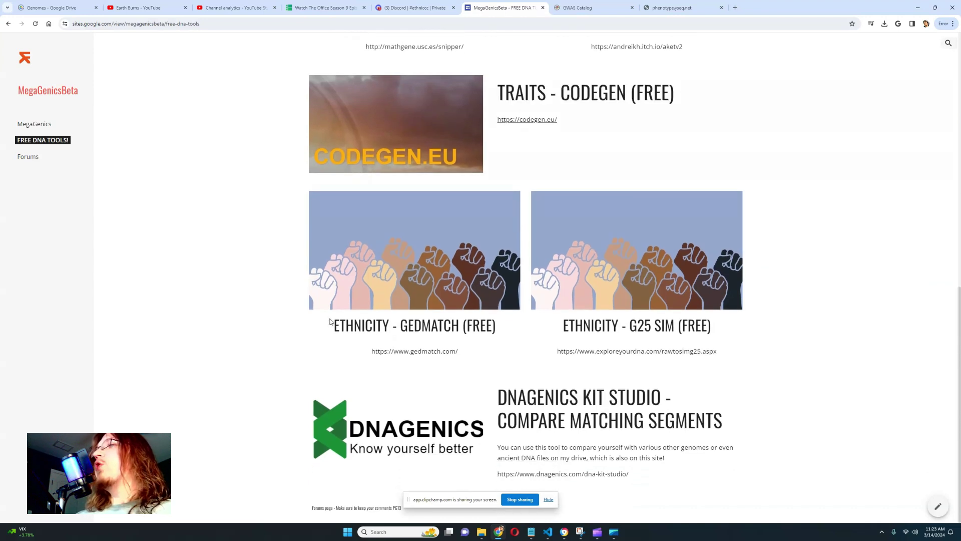
drag(330, 322, 501, 325)
click(647, 329)
drag(559, 327, 729, 332)
click(814, 316)
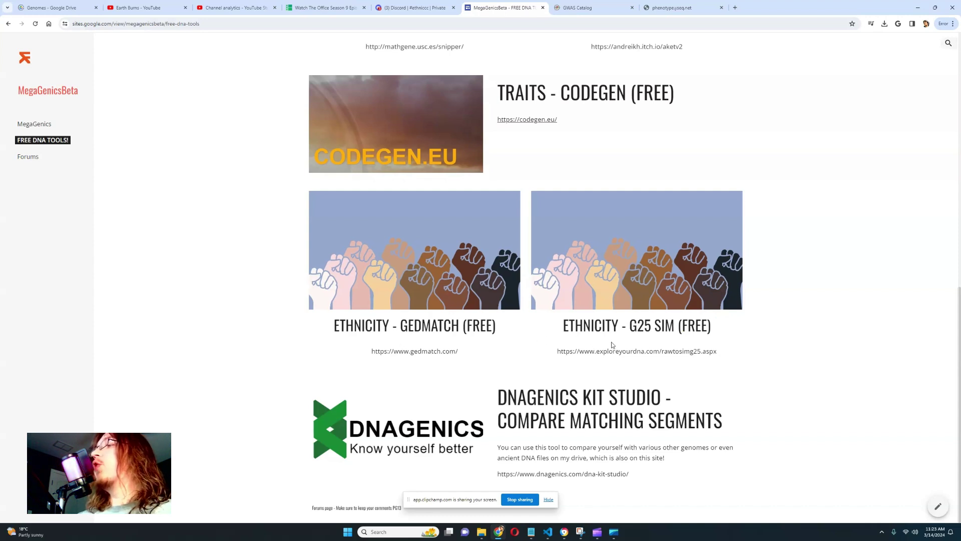
Open the exploreyourdna.com G25 simulator address in a new tab via Go to.
drag(561, 327, 633, 328)
click(615, 327)
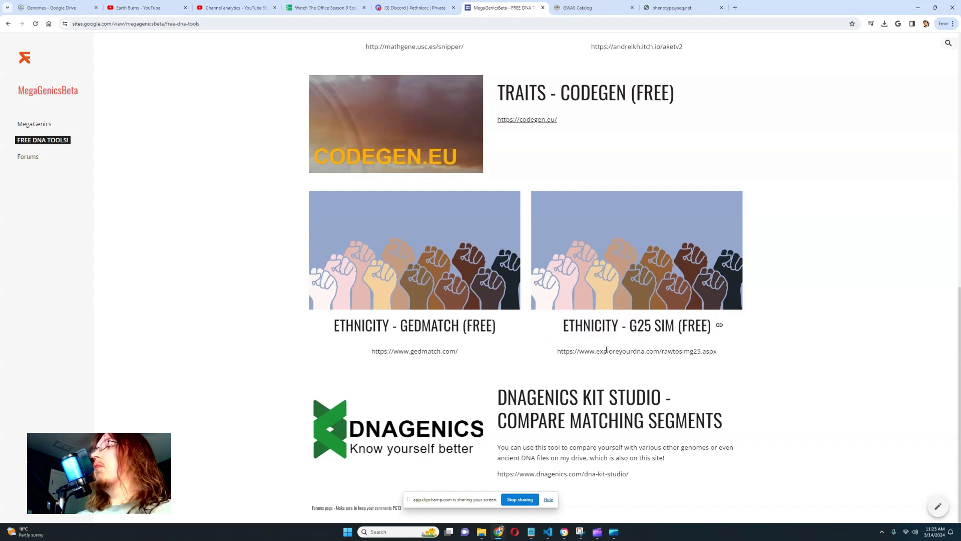
triple_click(607, 351)
right_click(606, 351)
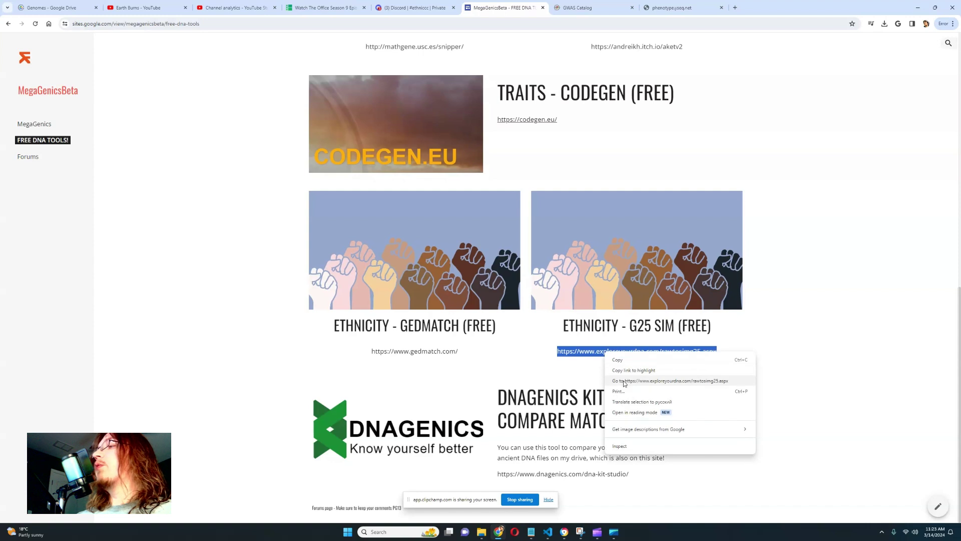
click(624, 382)
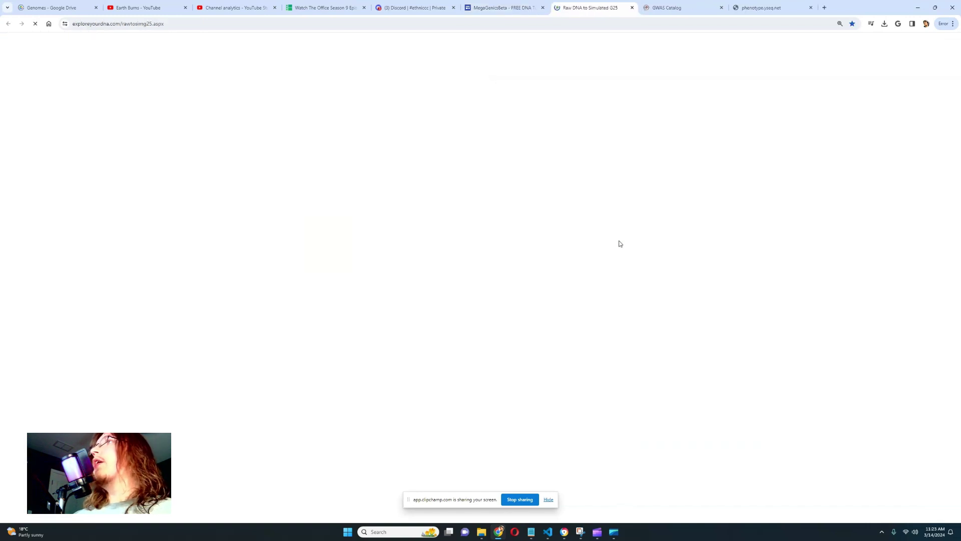
Enter the user's name in the Your name field of the G25 form.
click(269, 150)
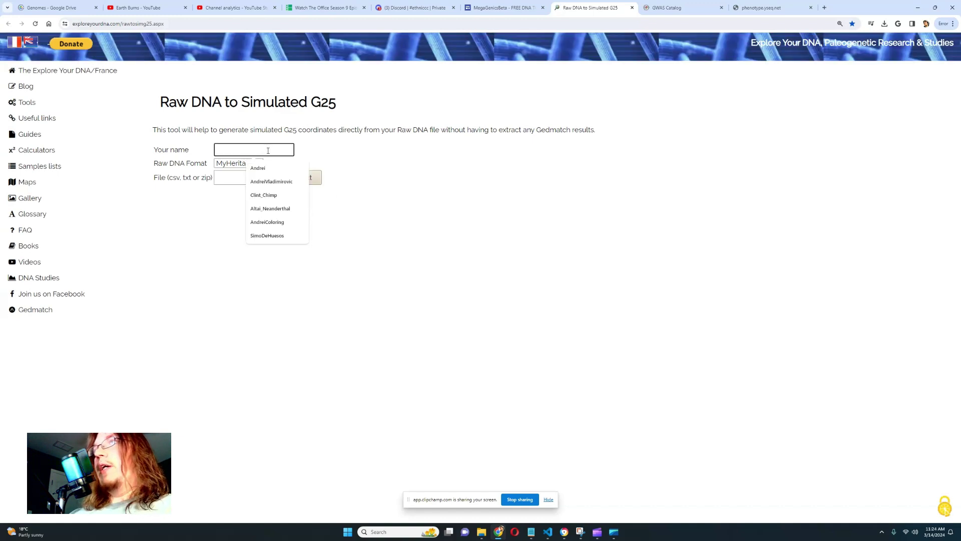
text(Andere)
key(BackSpace)
key(BackSpace)
key(BackSpace)
text(rei)
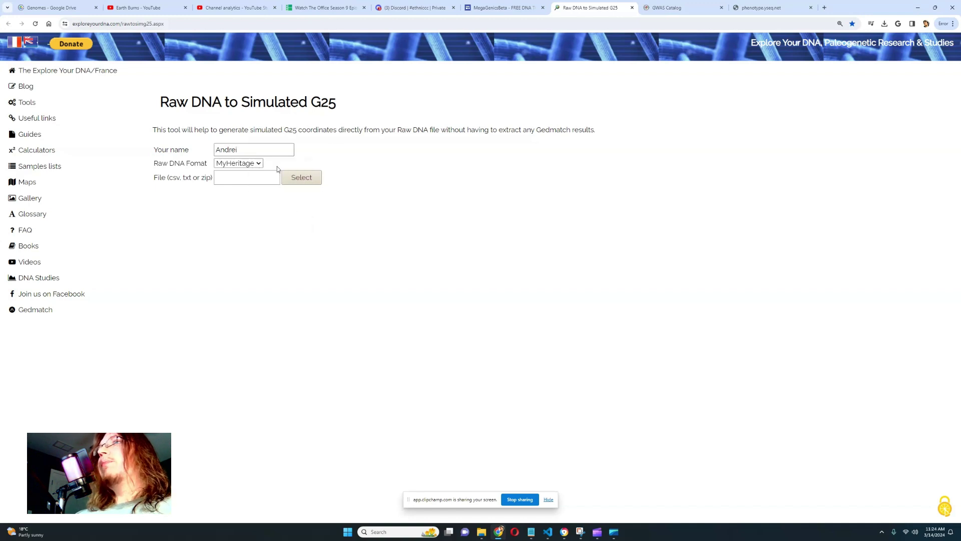
Attach MyHeritage_raw_dna_data.csv as the raw DNA file, then return to the tools tab.
click(289, 178)
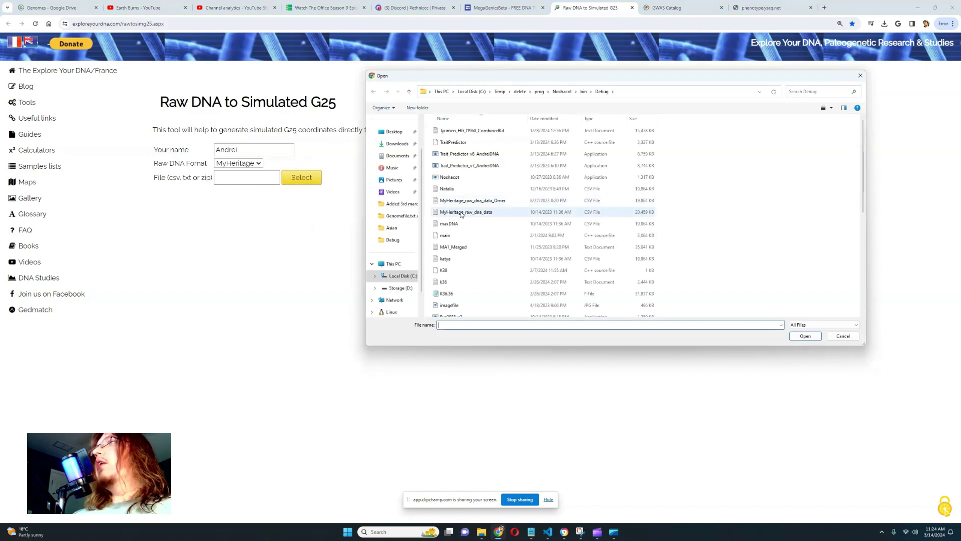
double_click(488, 217)
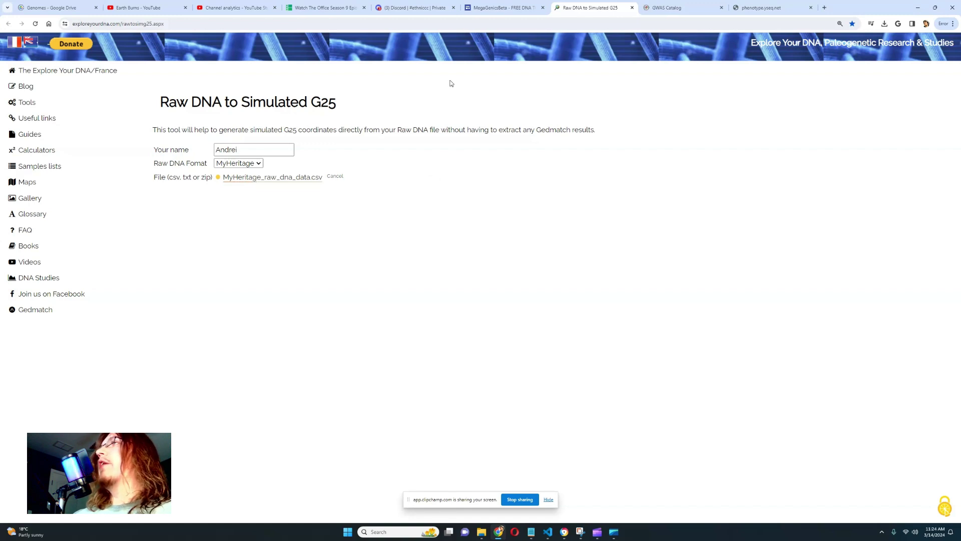
click(493, 7)
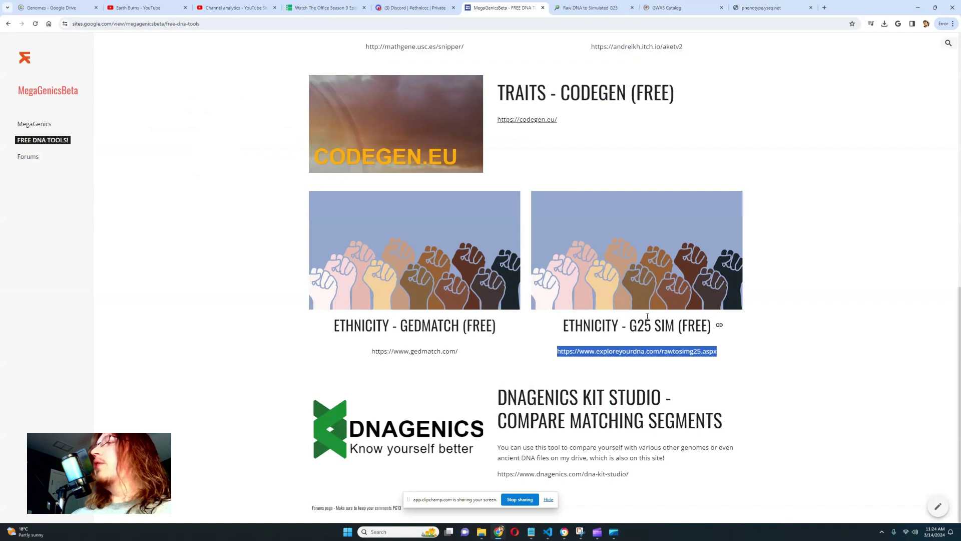
Highlight the Ethnicity – G25 Sim (FREE) heading and its link on the tools page.
drag(563, 325, 678, 326)
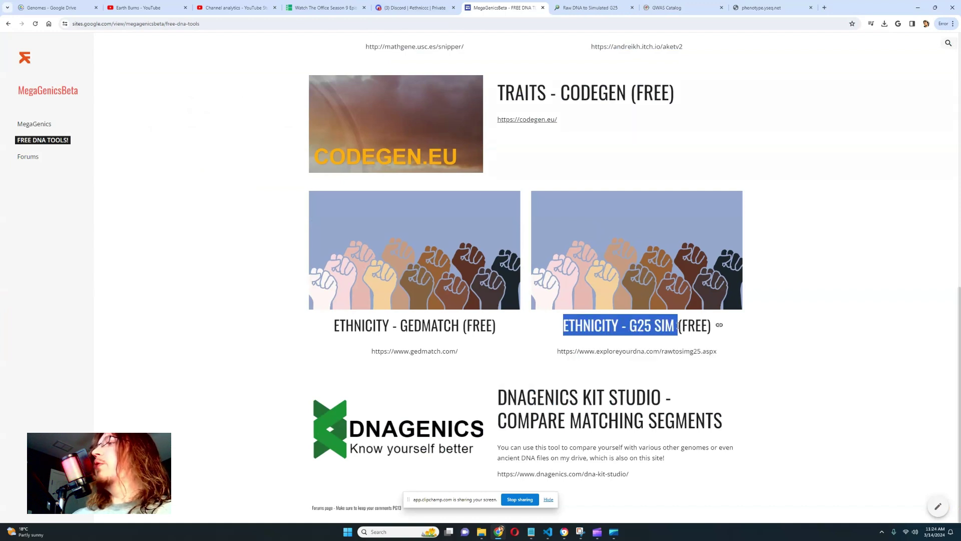
click(521, 332)
drag(556, 325, 712, 325)
click(714, 326)
triple_click(711, 326)
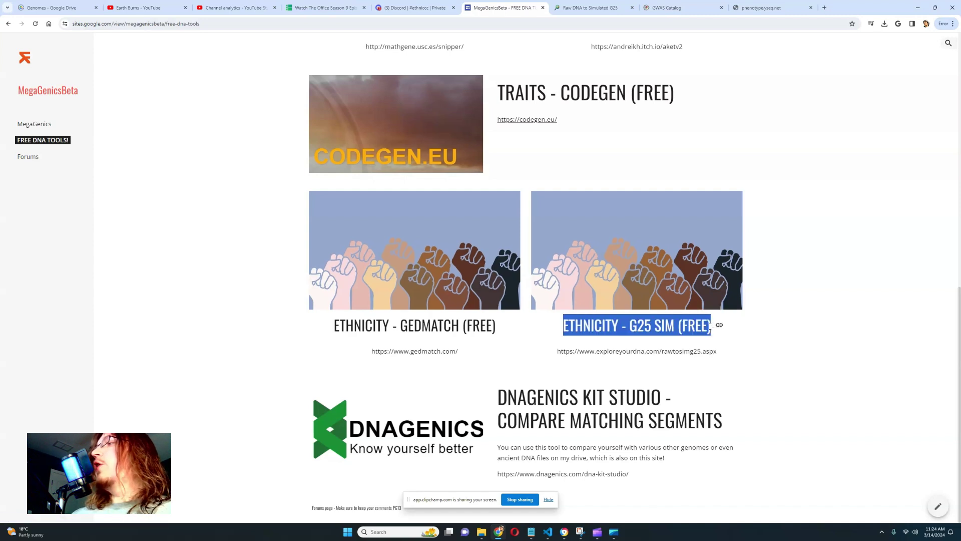
click(722, 352)
mouse_move(722, 352)
mouse_down()
mouse_move(532, 330)
mouse_move(721, 353)
mouse_up()
double_click(583, 326)
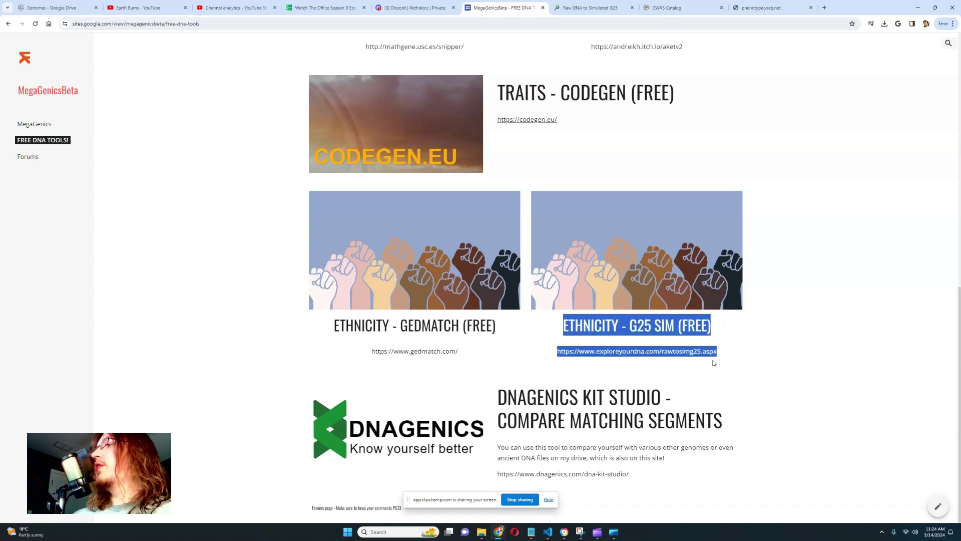
click(720, 354)
Start processing the raw DNA file into simulated G25, then view the DNAGenics Kit Studio card.
click(601, 8)
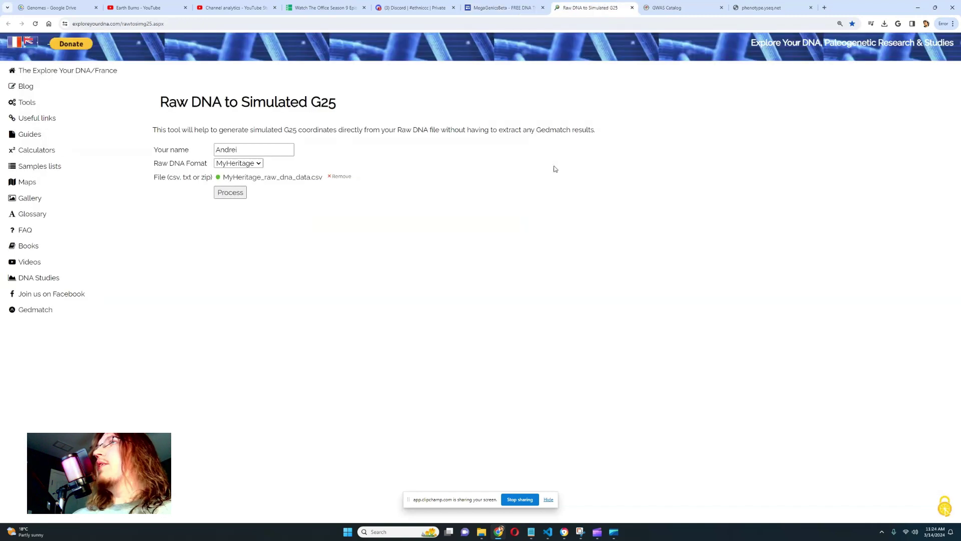
click(236, 193)
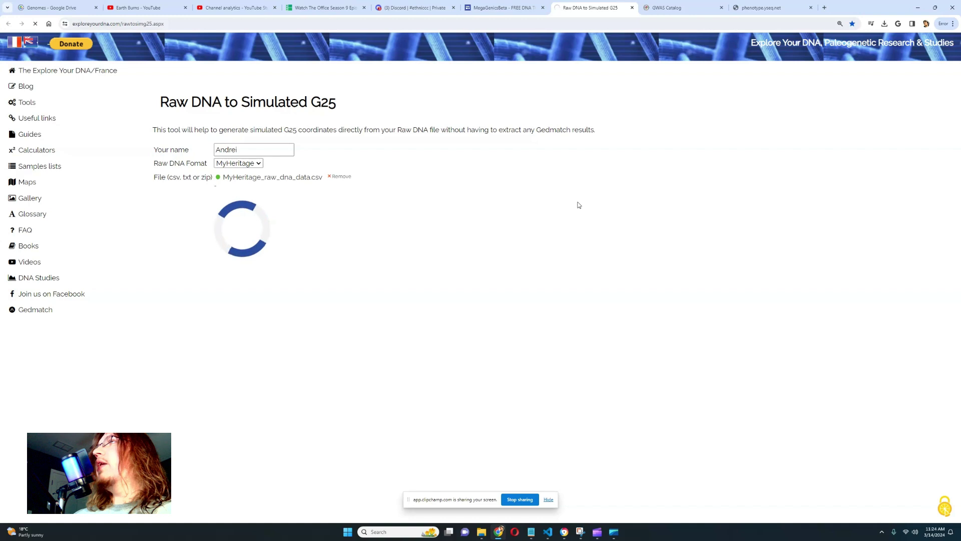
click(498, 8)
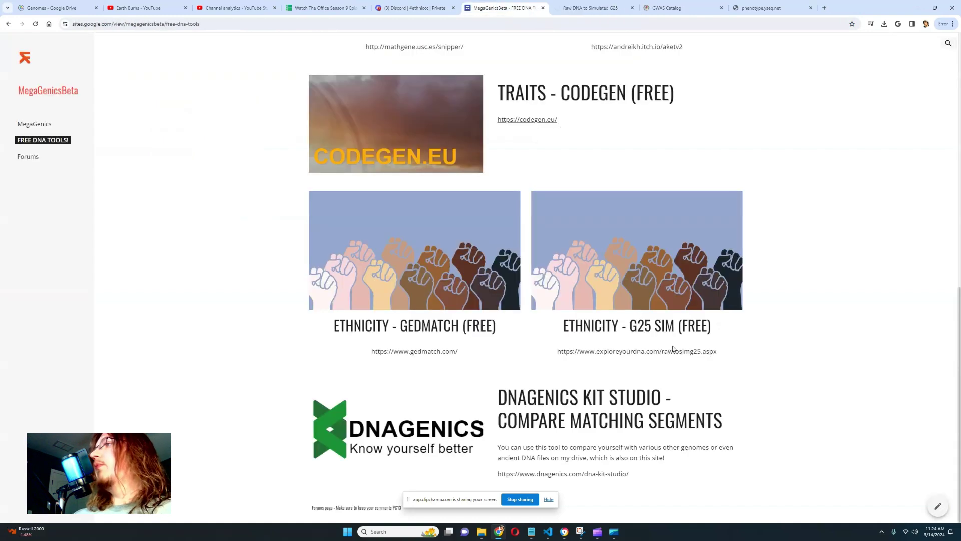
click(590, 8)
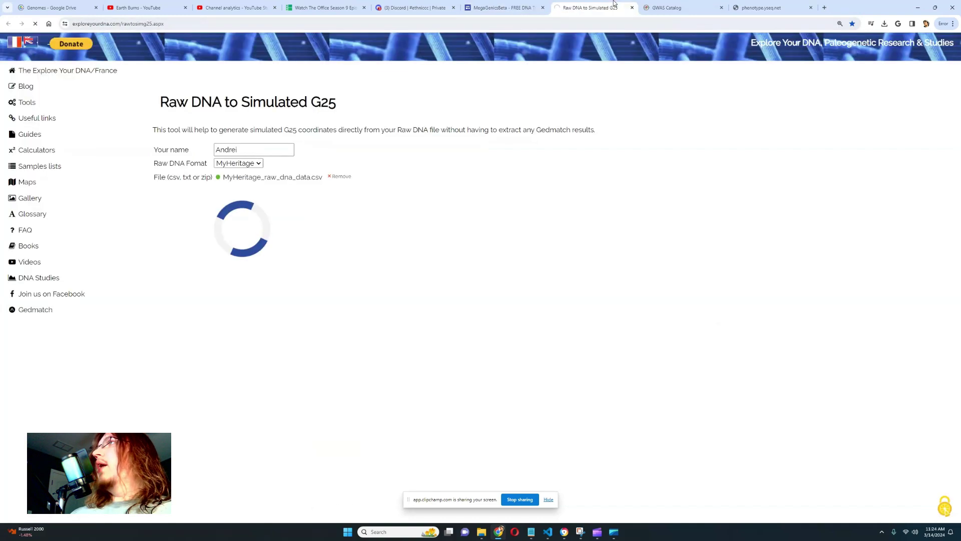
click(503, 8)
drag(499, 395, 723, 425)
click(835, 410)
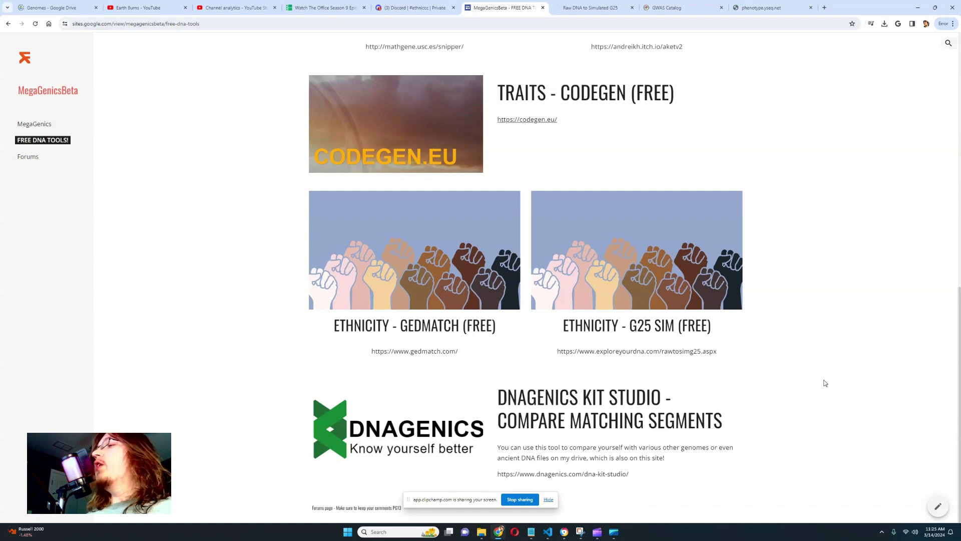
scroll(741, 374, up, 1)
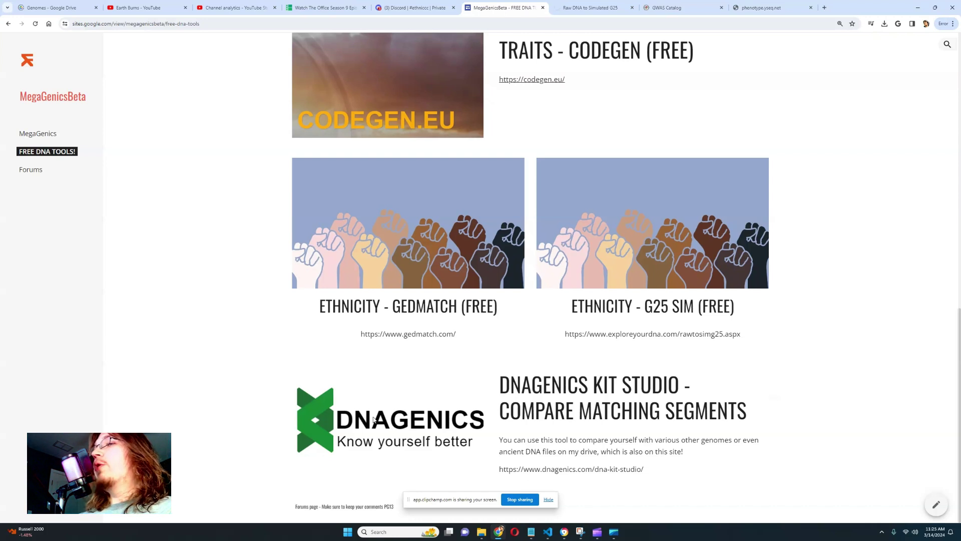
drag(503, 383, 751, 410)
click(591, 437)
Launch DNA Kit Studio from Windows search and open the RAW Analyzer.
click(395, 532)
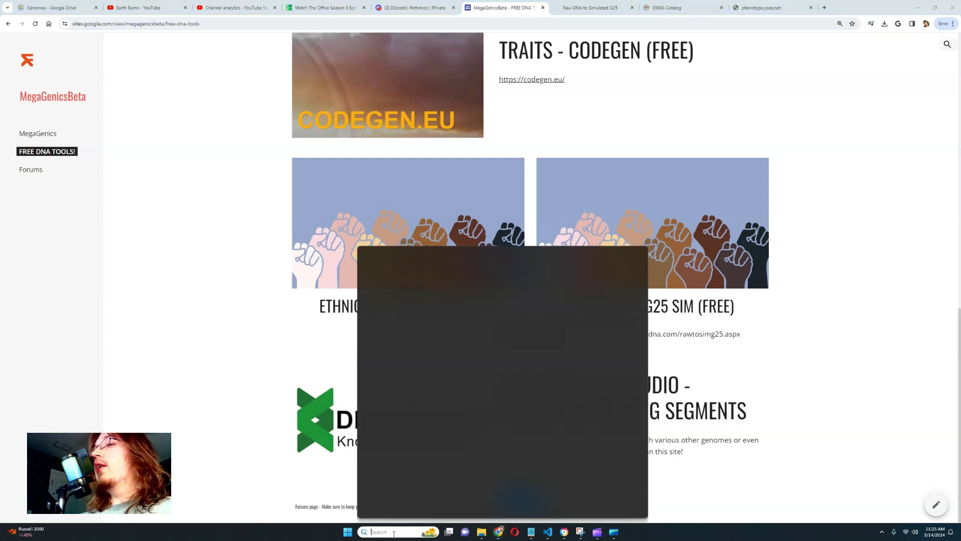
text(dnak)
key(BackSpace)
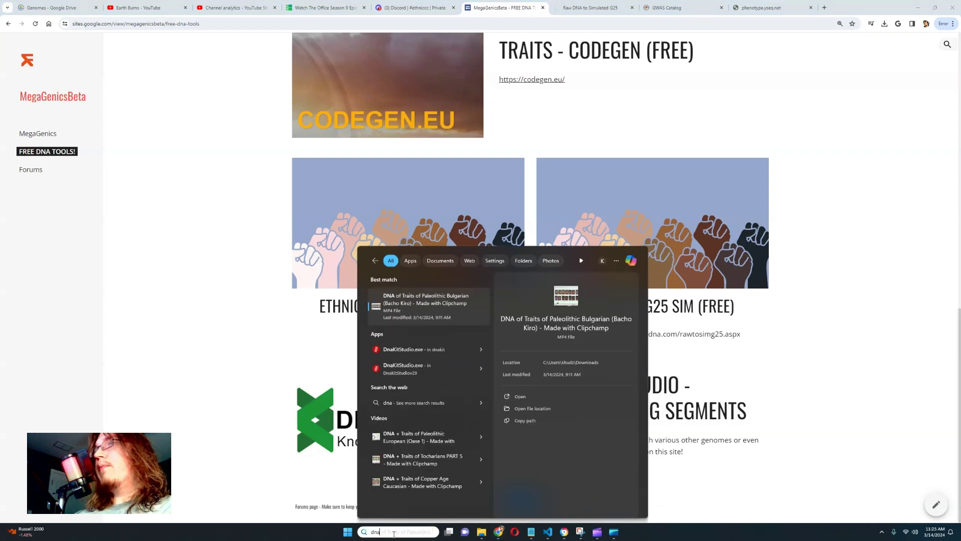
click(409, 349)
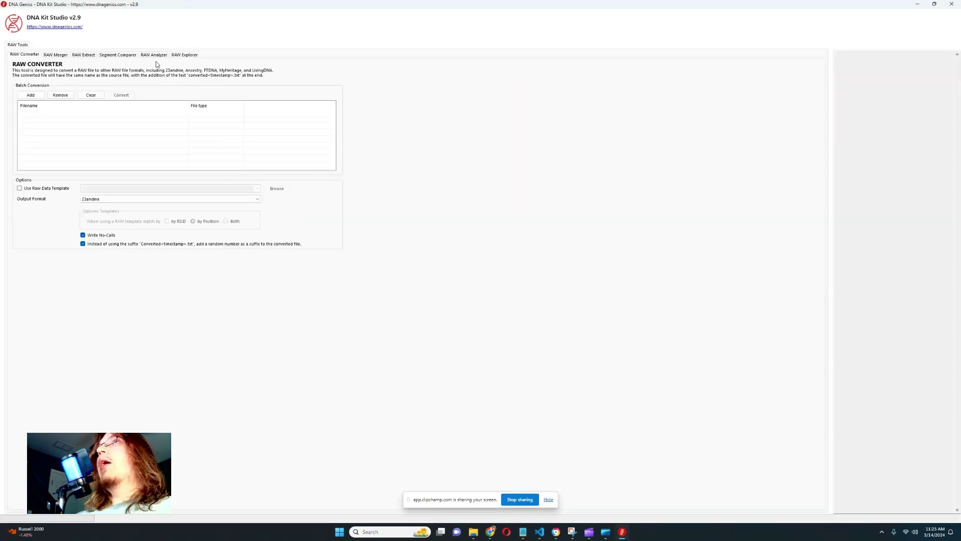
click(155, 55)
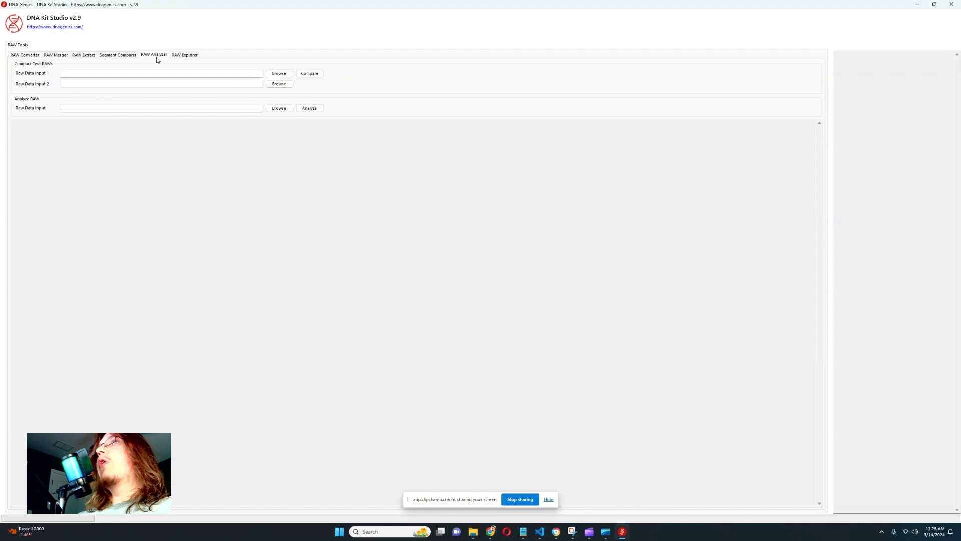
Compare MyHeritage_raw_dna_data against the other person's raw DNA file and dismiss the completion message.
click(279, 73)
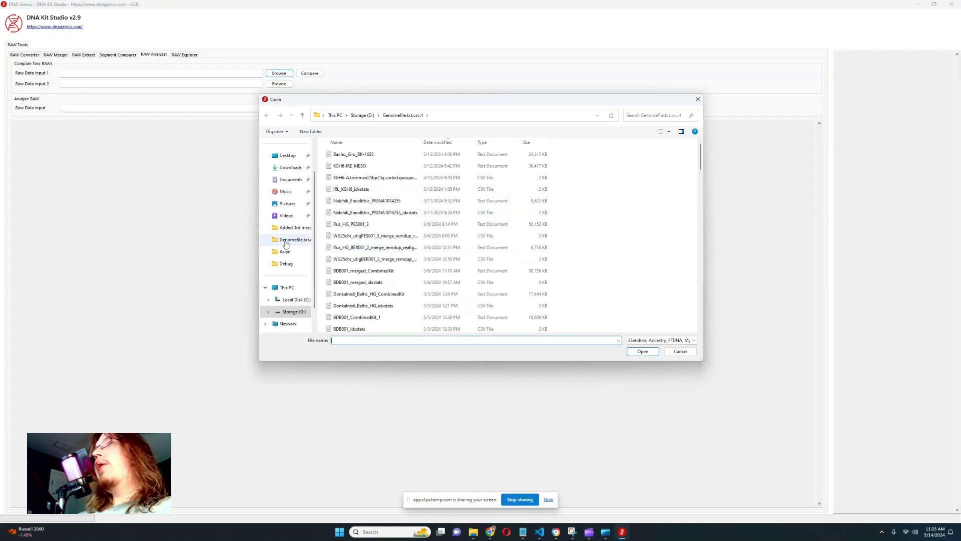
click(279, 266)
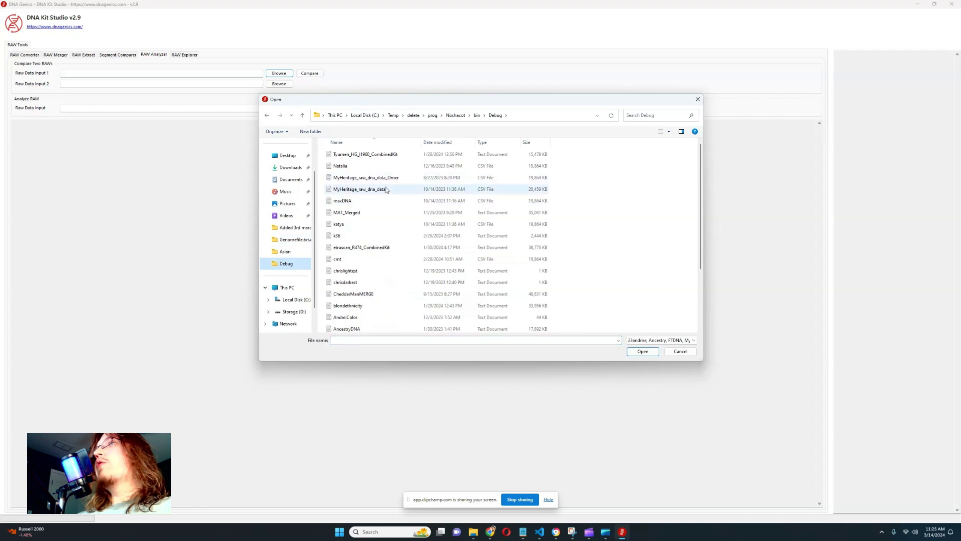
double_click(386, 190)
click(279, 83)
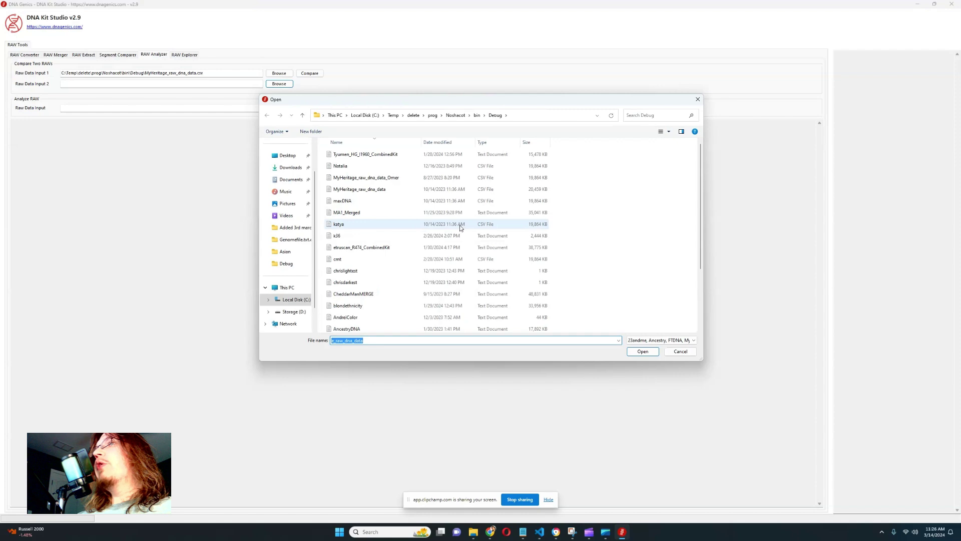
scroll(460, 224, down, 1)
scroll(458, 232, down, 2)
scroll(459, 232, up, 3)
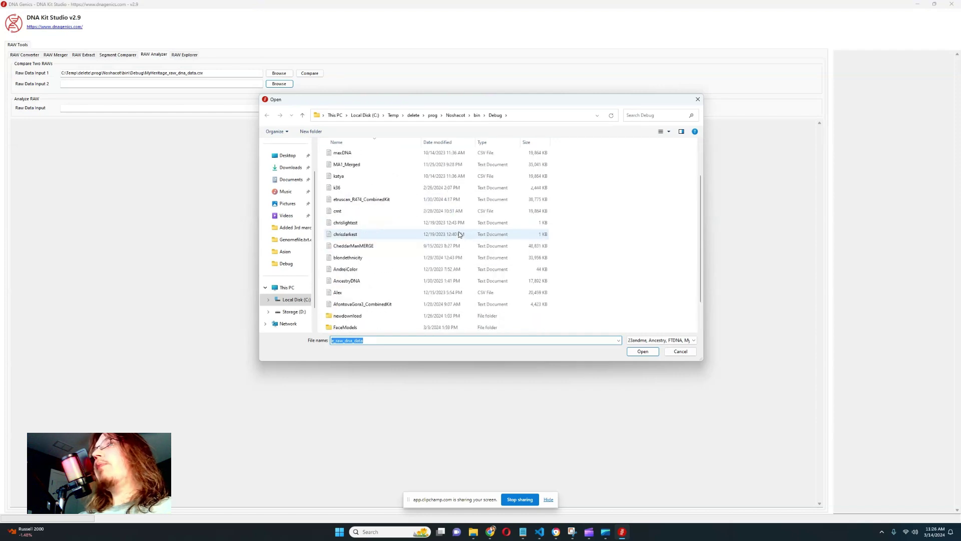
double_click(360, 167)
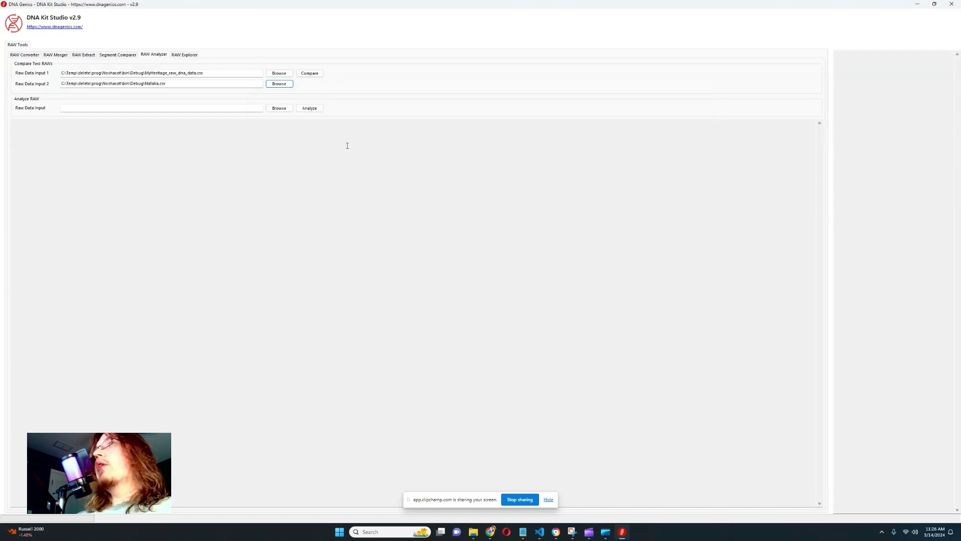
click(316, 74)
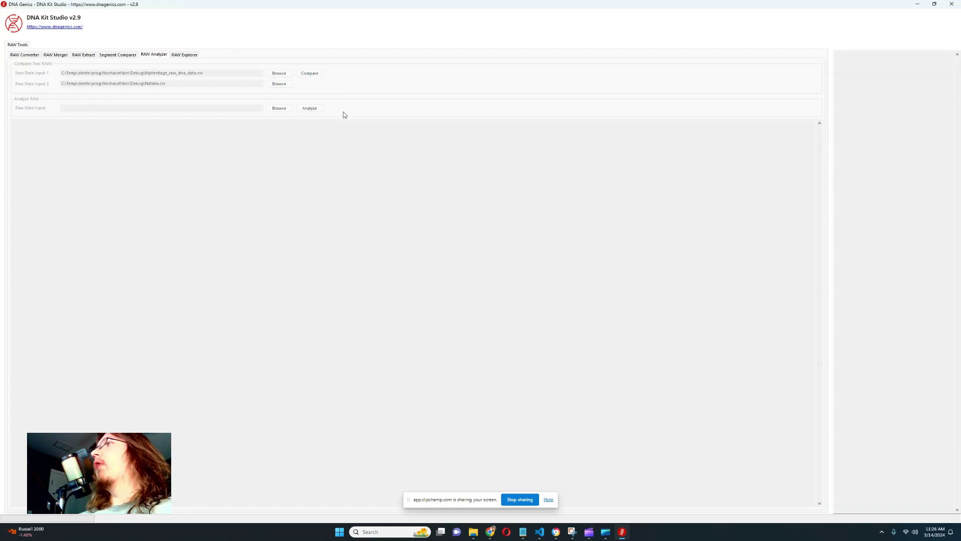
click(503, 290)
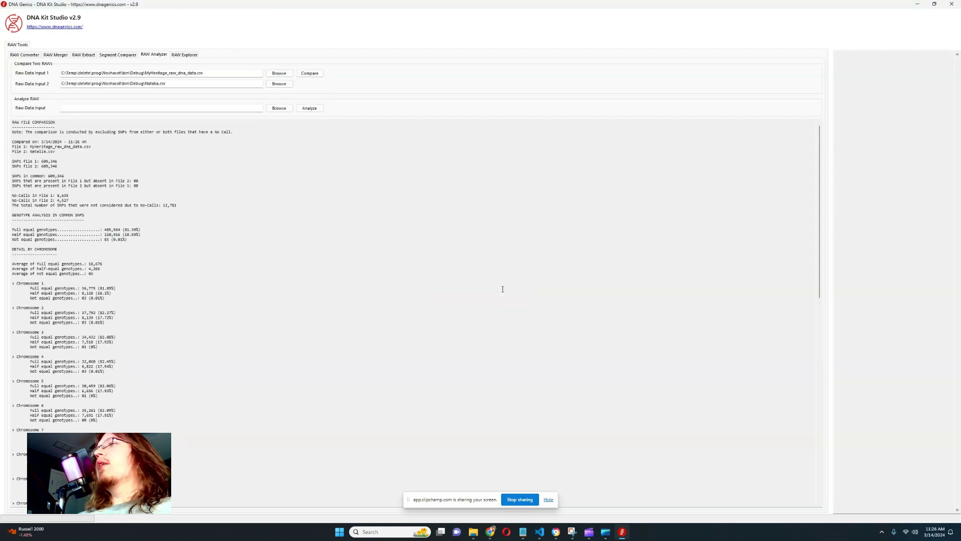
Load the other person's raw file and MyHeritage_raw_dna_data into the Segment Comparer.
click(121, 56)
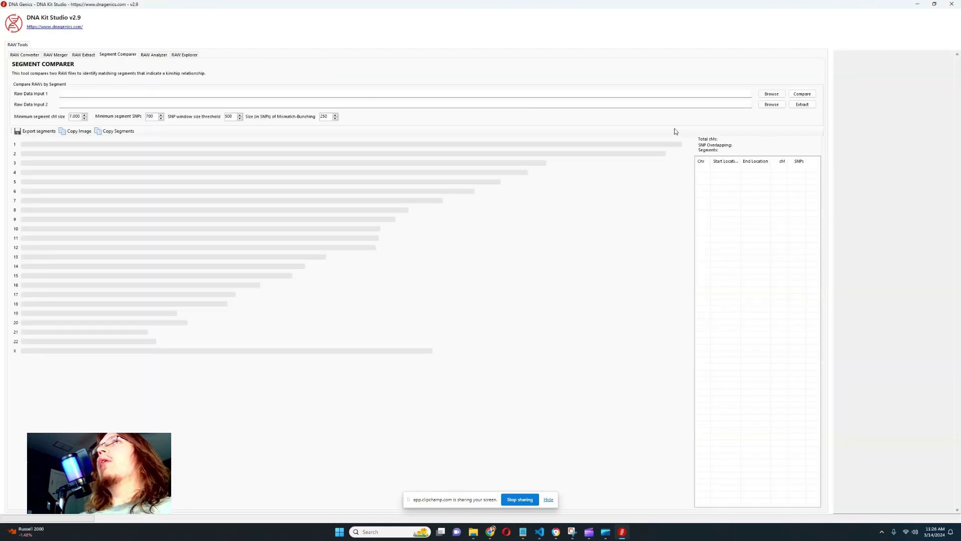
click(772, 93)
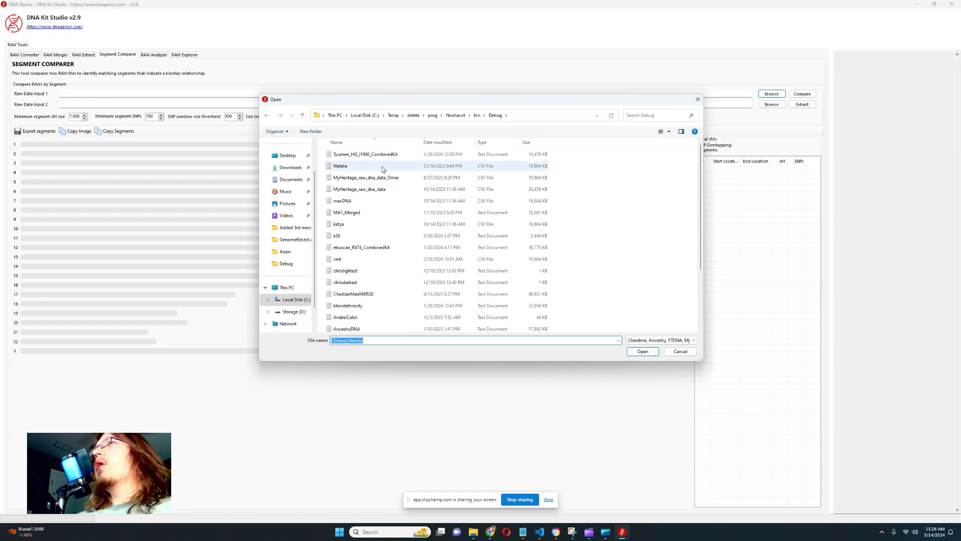
double_click(383, 167)
click(771, 104)
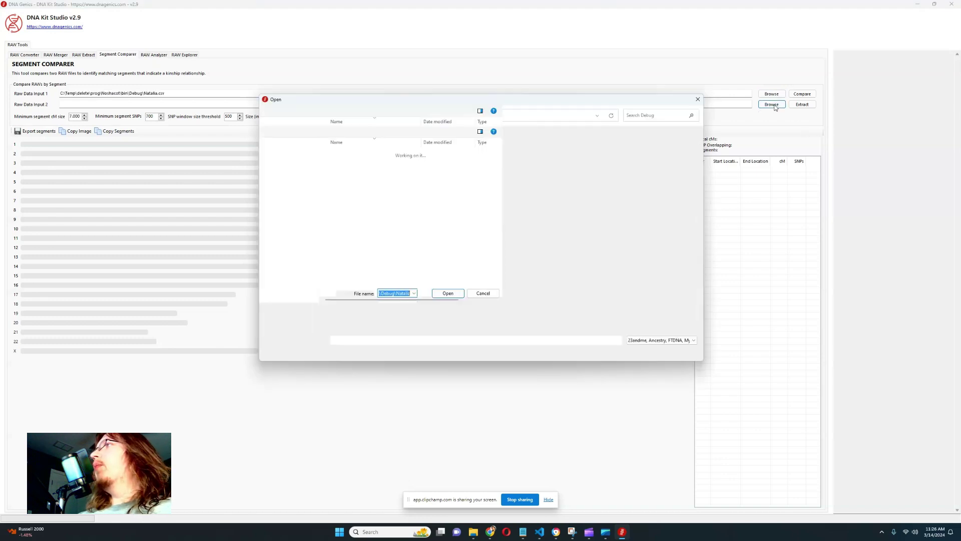
double_click(399, 188)
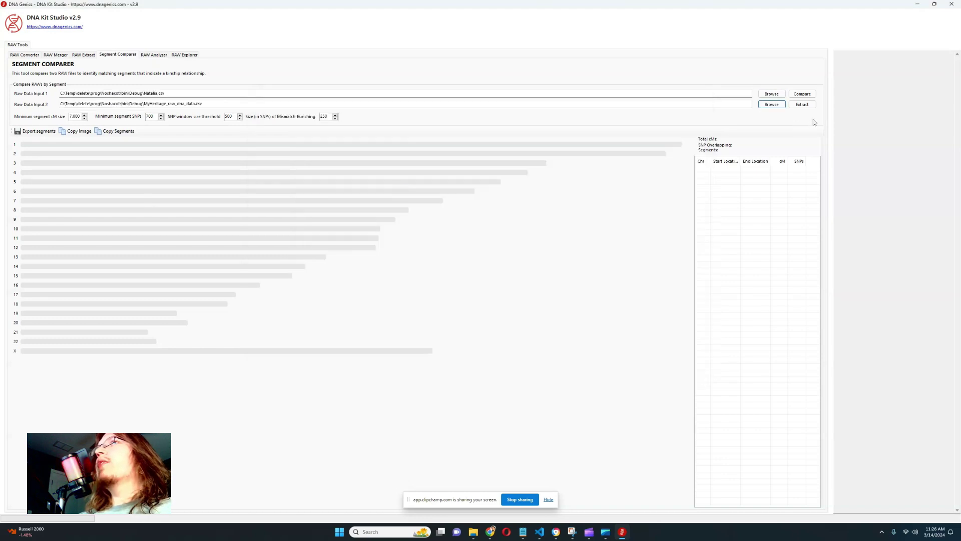
Run the segment comparison (3,537.66 cM across 22 segments), then return to RAW Analyzer.
click(804, 94)
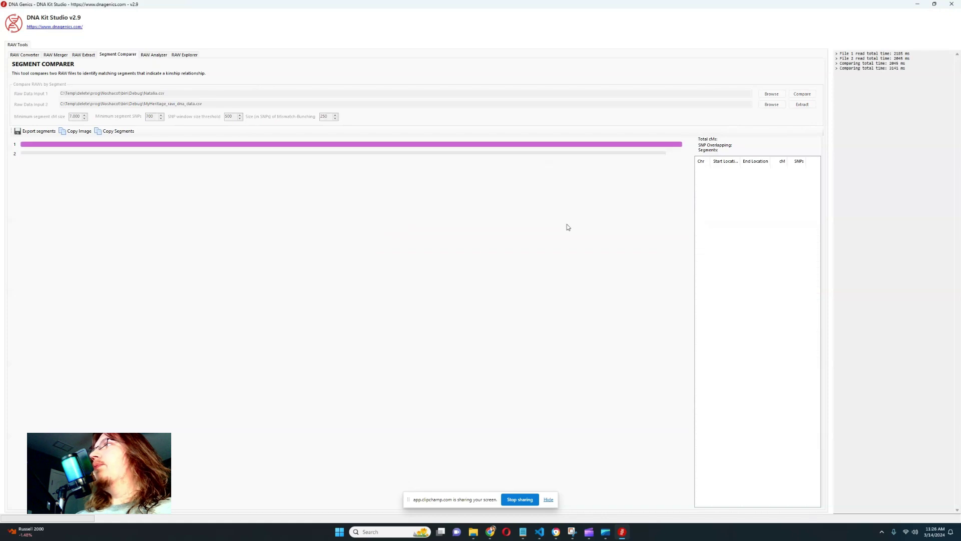
click(502, 294)
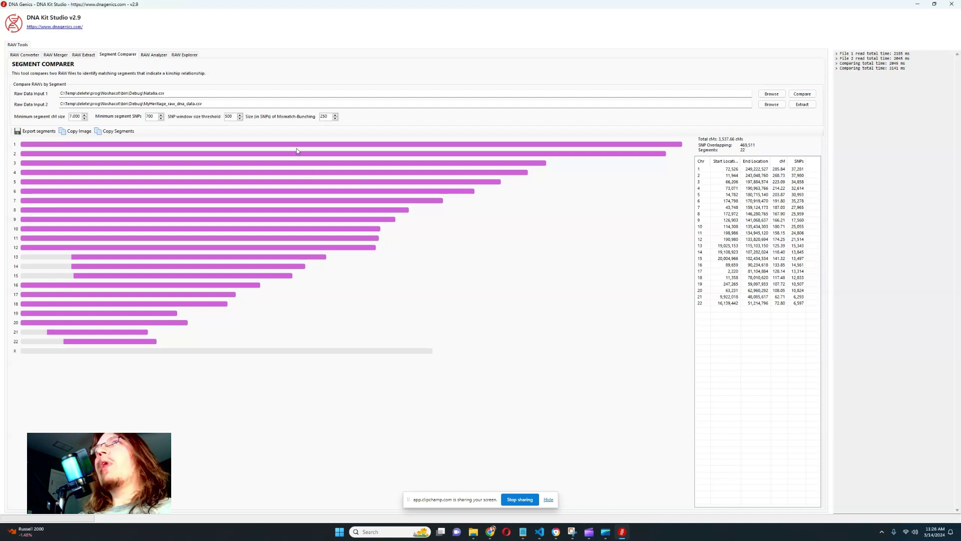
click(160, 55)
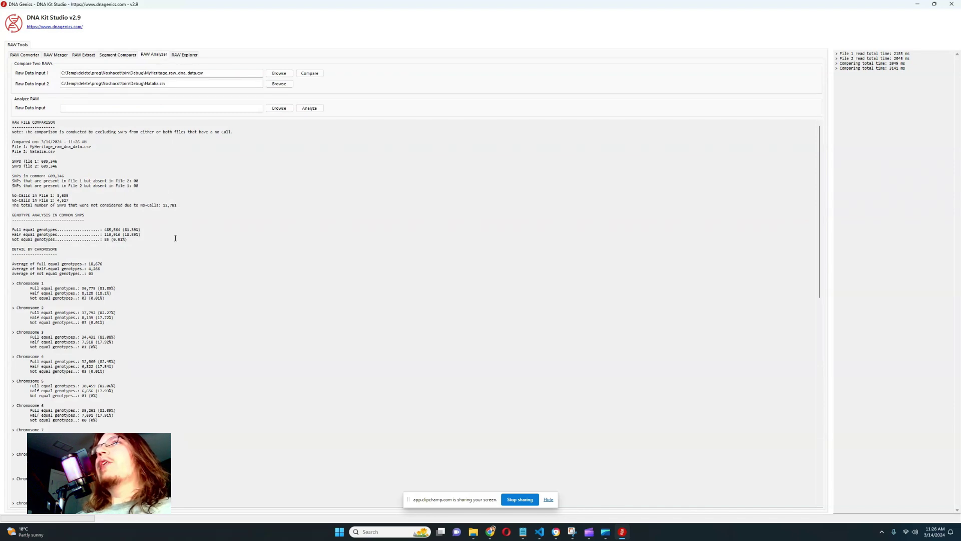
Highlight the Full equal, Half equal and Not equal genotype lines in the comparison report.
drag(148, 230, 11, 231)
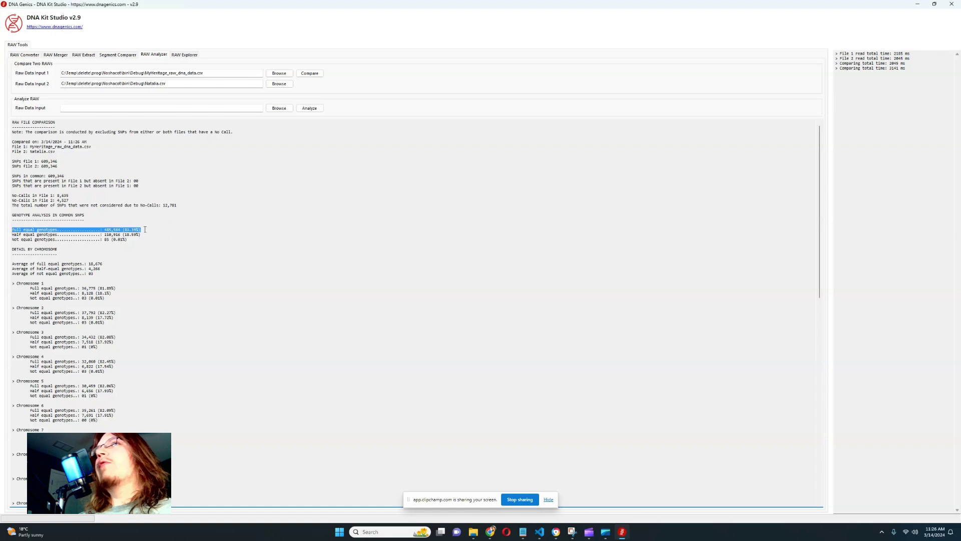
drag(149, 234, 12, 235)
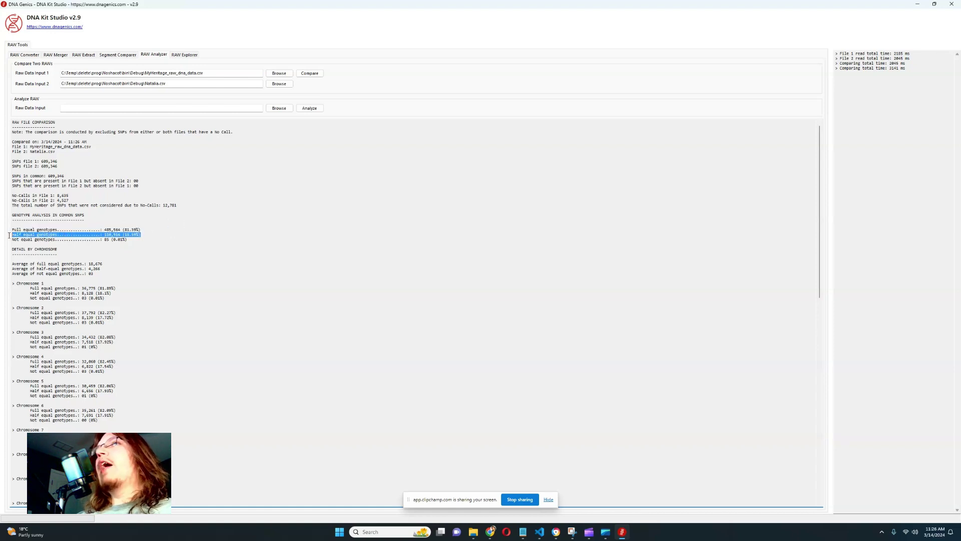
drag(145, 240, 1, 241)
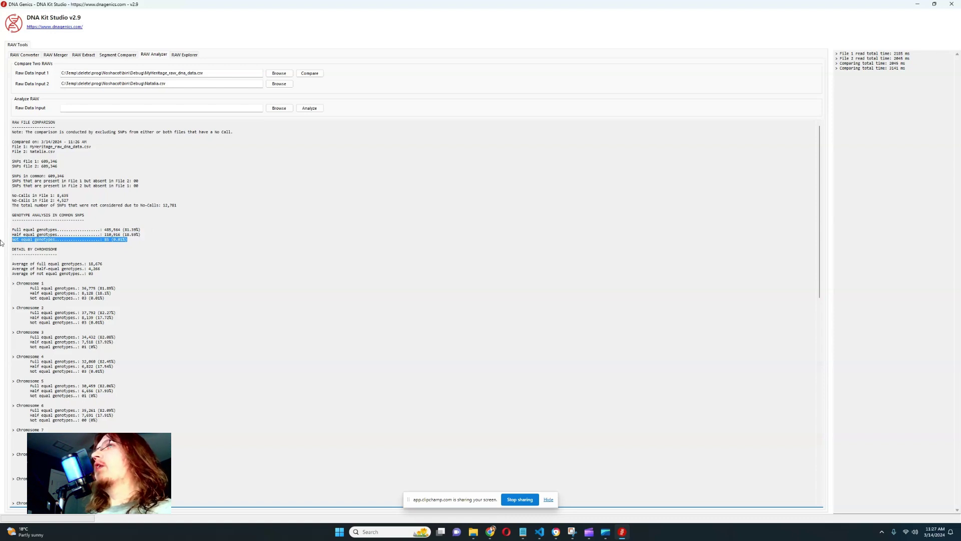
drag(146, 241, 2, 240)
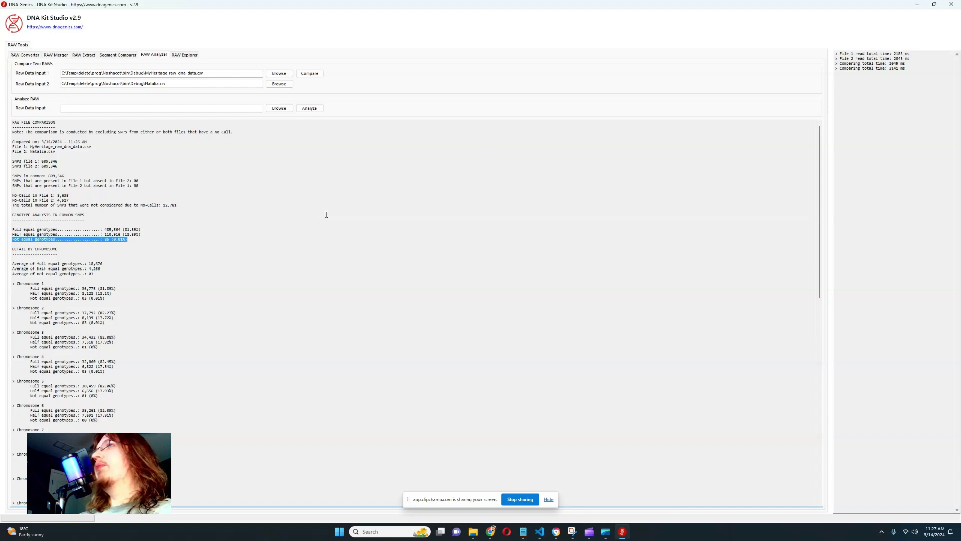
click(143, 233)
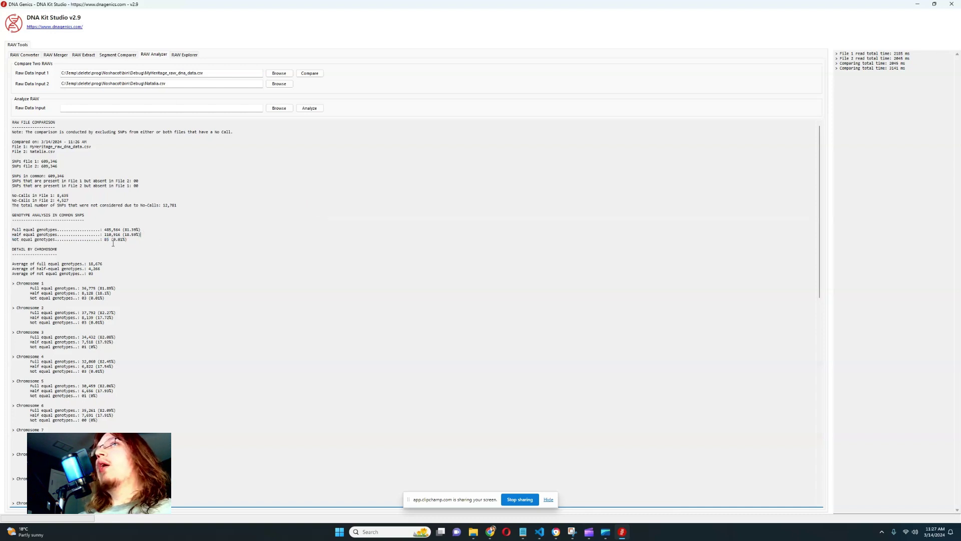
Point out the (0.01%) mismatch figure, then switch to the Segment Comparer view.
drag(111, 240, 126, 240)
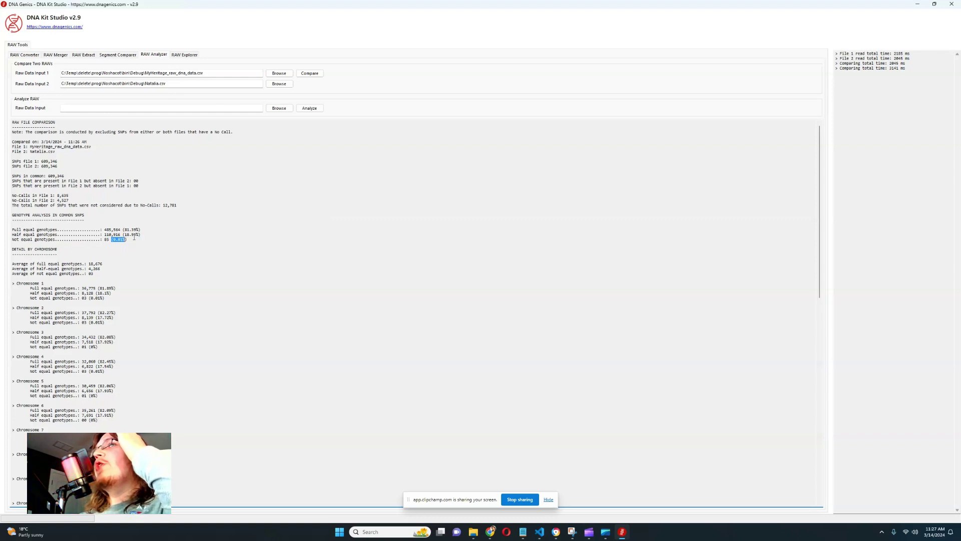
drag(112, 240, 127, 240)
click(124, 241)
click(292, 216)
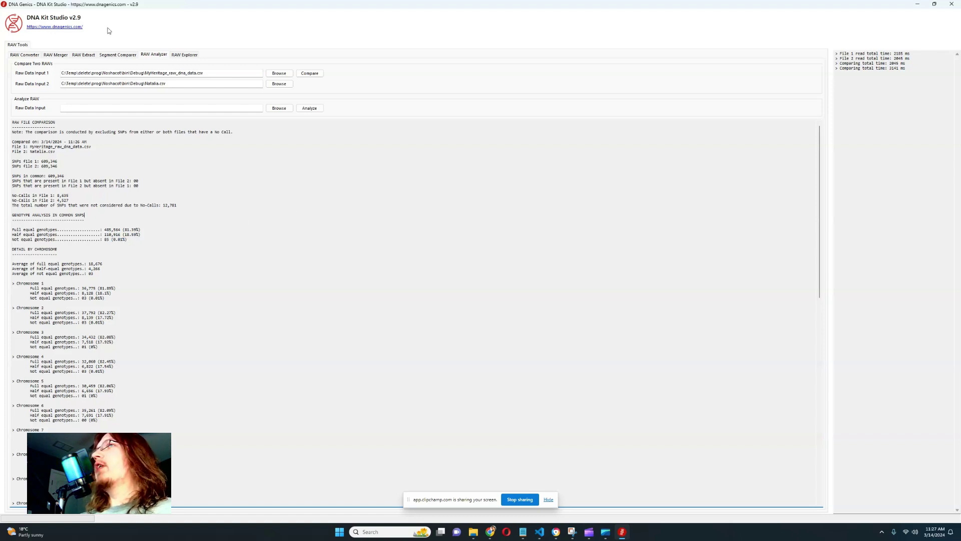
click(127, 56)
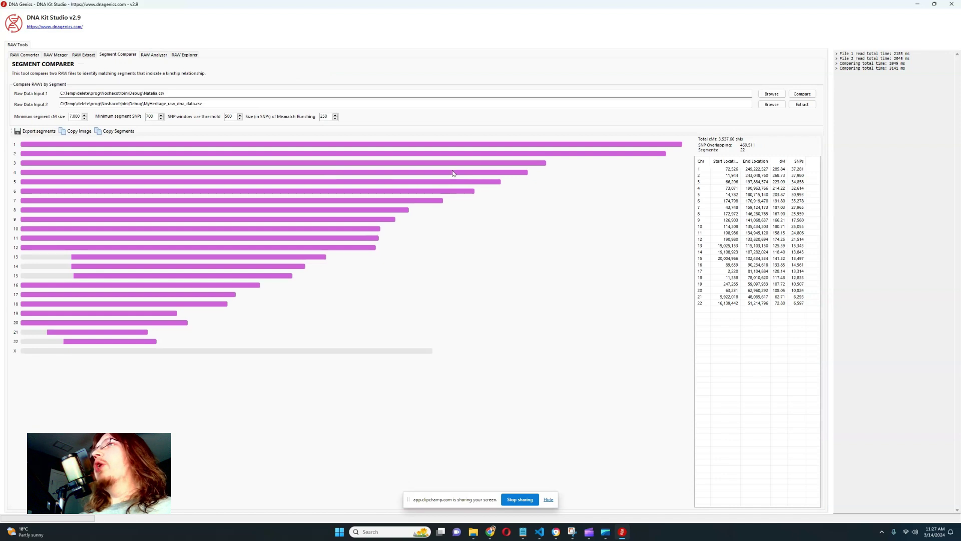
Load MA1_Merged as the second raw file and set minimum segment SNPs to 100.
click(772, 104)
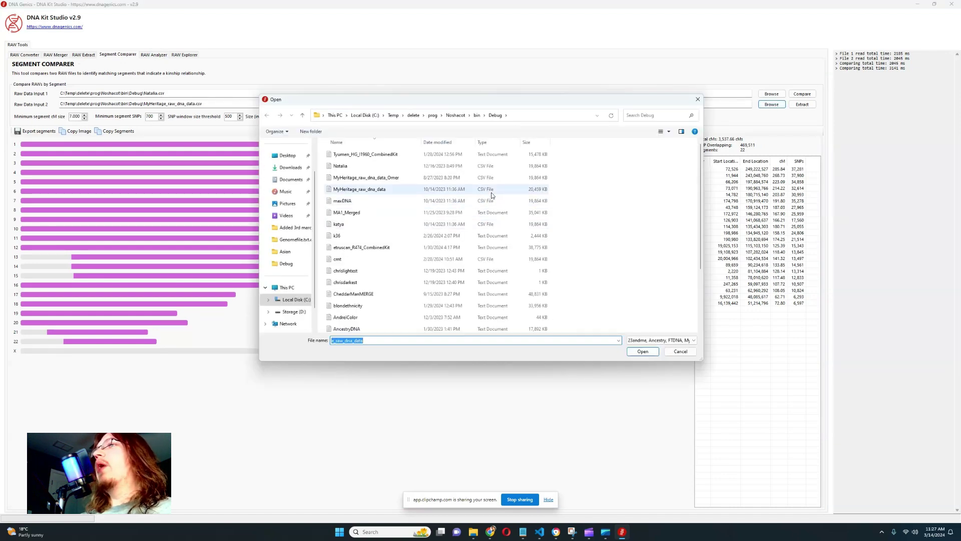
double_click(390, 212)
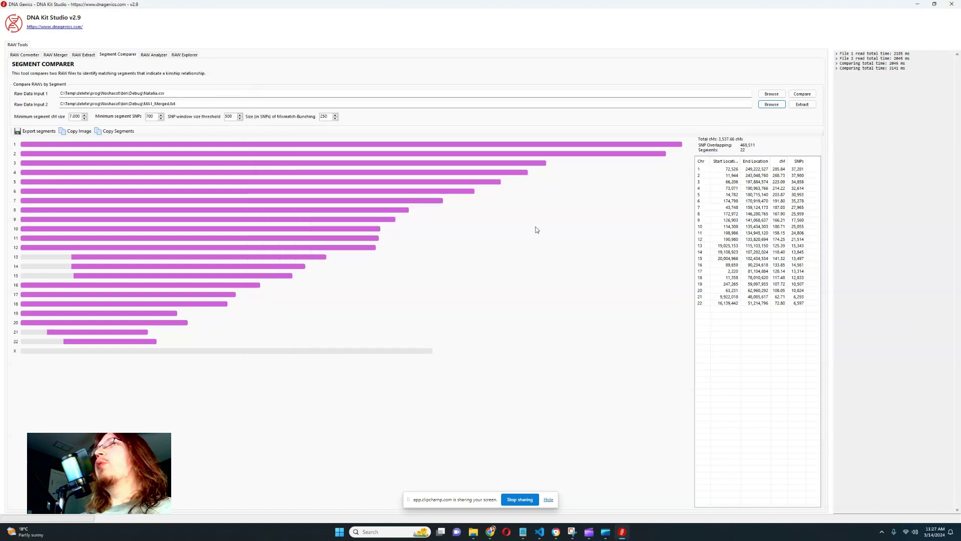
click(161, 119)
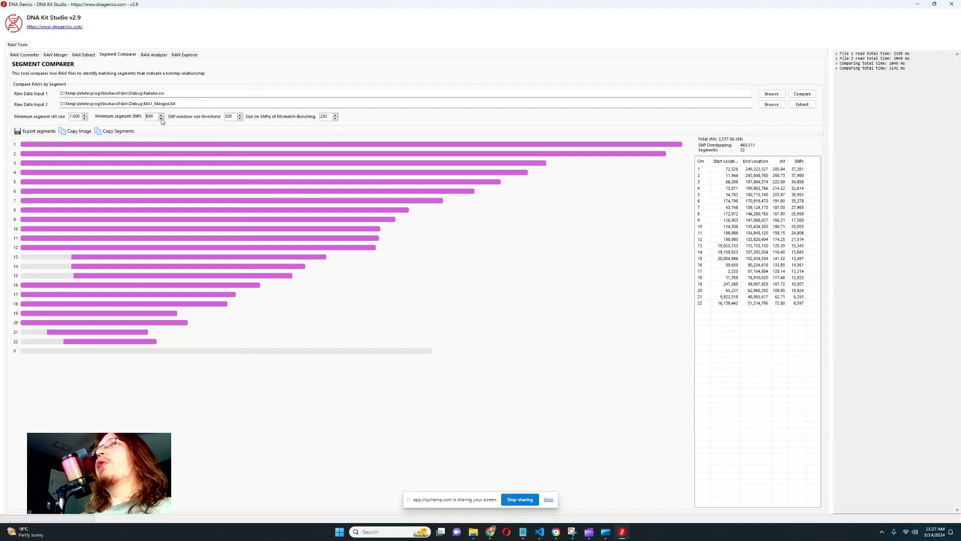
drag(154, 117, 144, 120)
text(100)
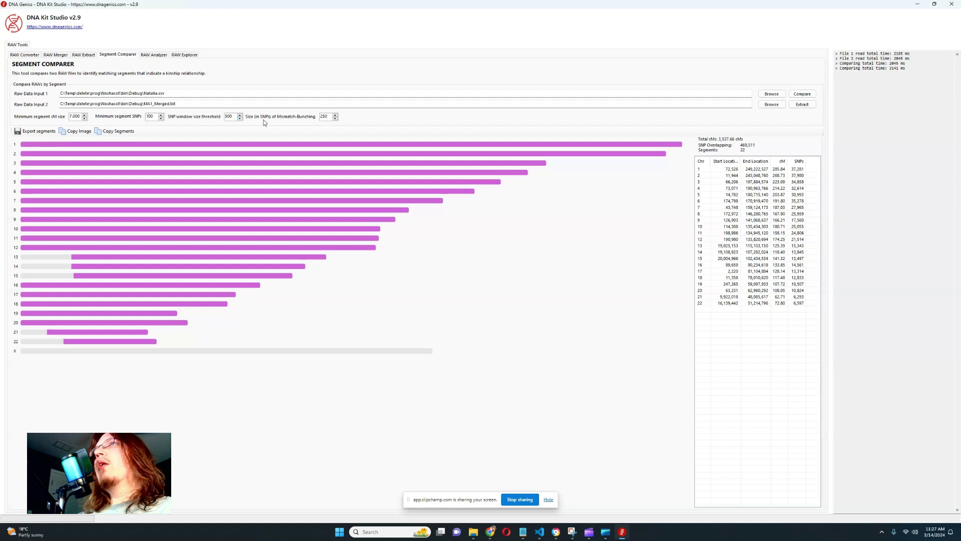
Set the SNP window threshold to 100 and the minimum segment size to 1.000 cM.
click(228, 117)
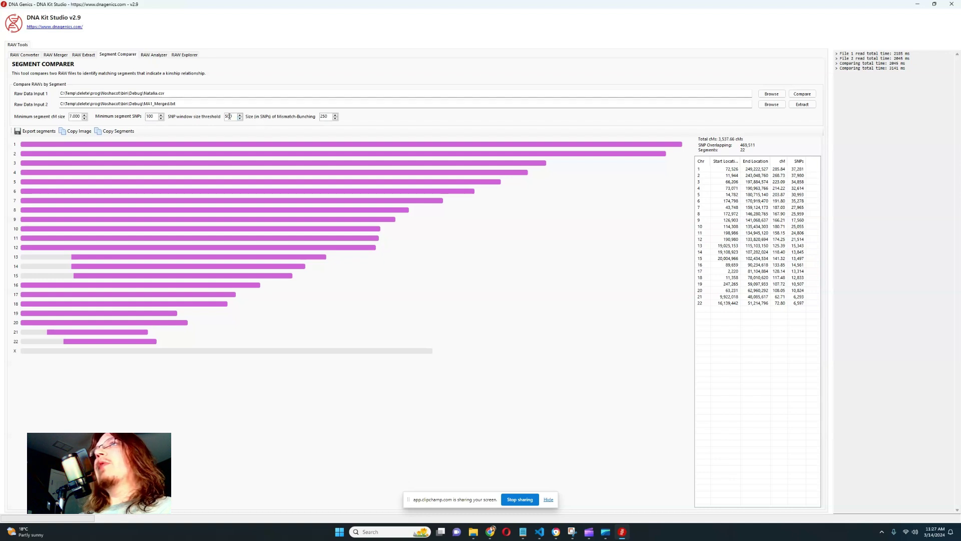
key(BackSpace)
text(1)
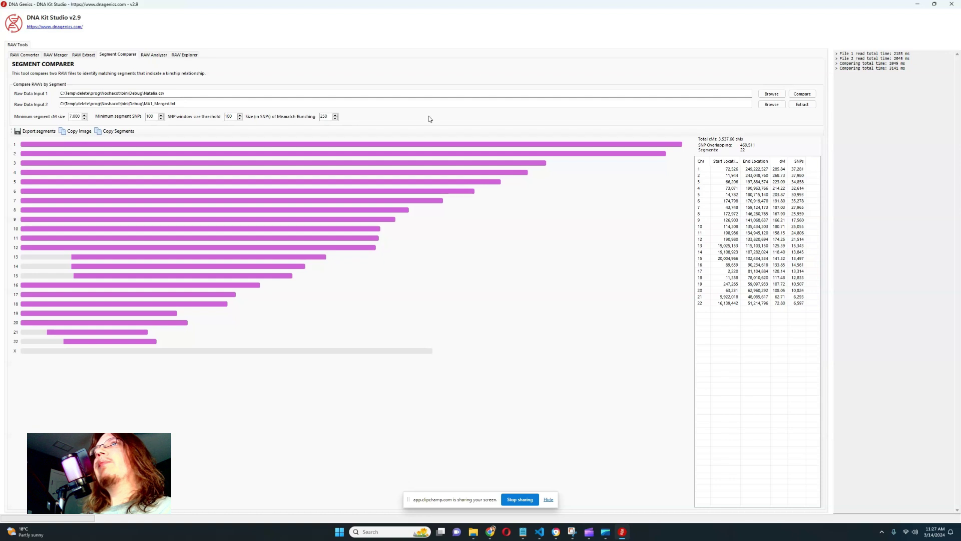
drag(73, 117, 70, 120)
text(1)
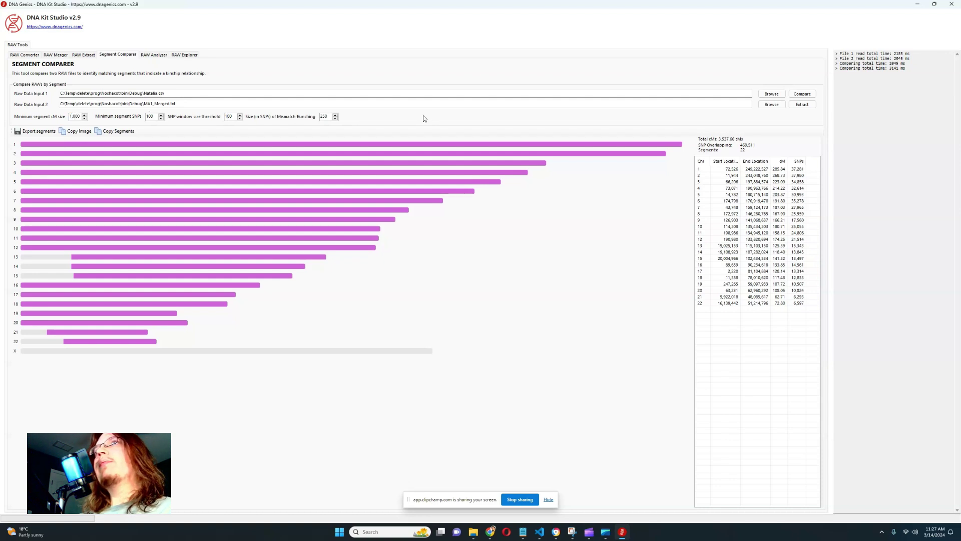
Run the comparison against MA1_Merged, inspect the 1.67 cM chromosome 4 segment, and return to the Free DNA Tools page.
click(802, 94)
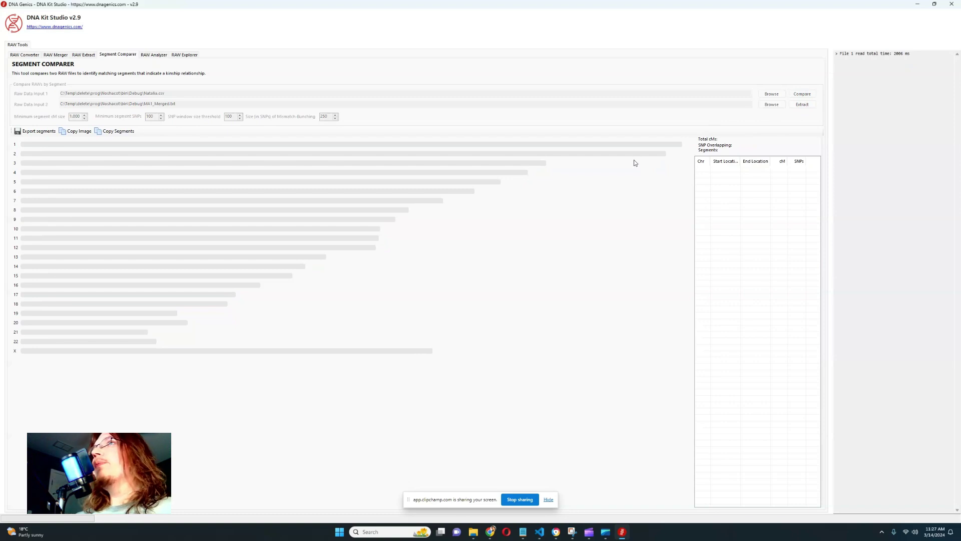
key(Return)
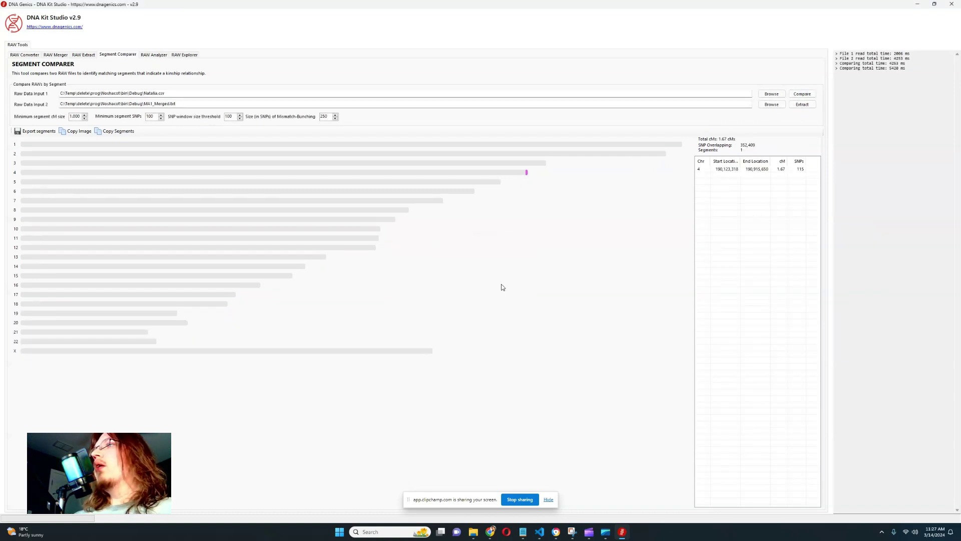
click(527, 173)
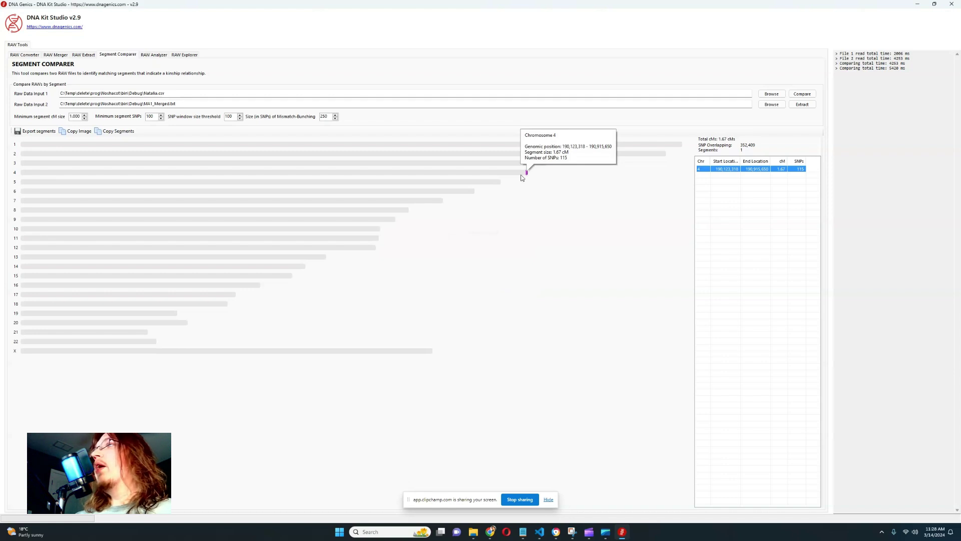
click(527, 173)
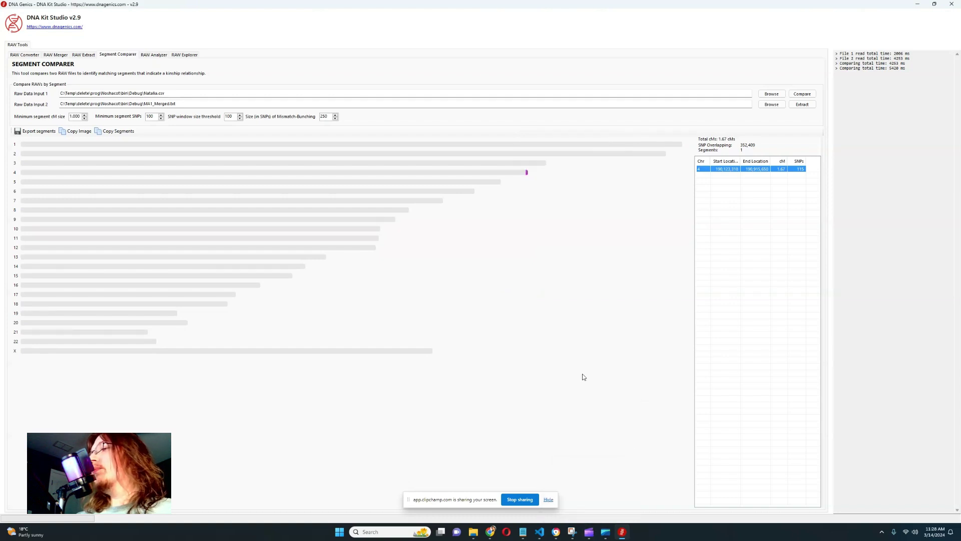
click(493, 533)
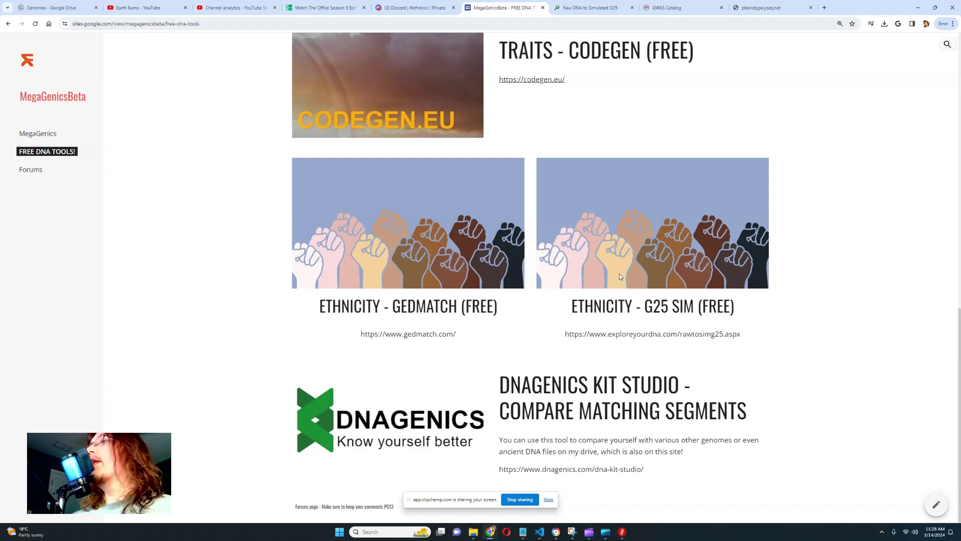
click(42, 134)
drag(959, 85, 960, 431)
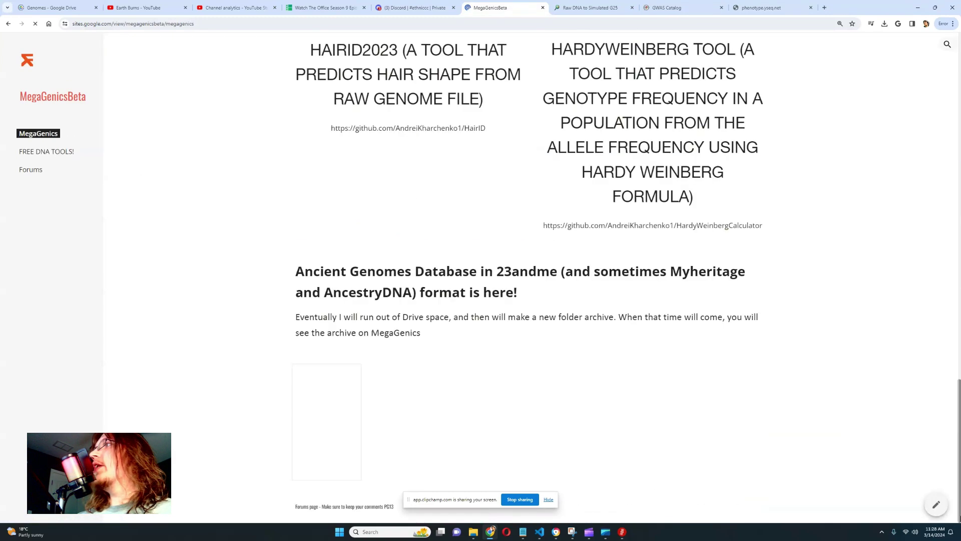
click(346, 376)
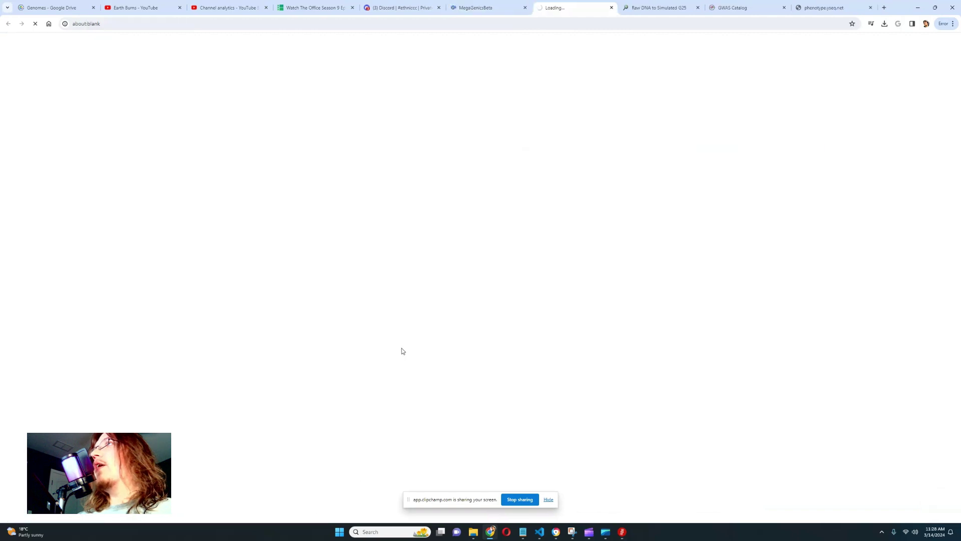
key(ctrl+shift+Tab)
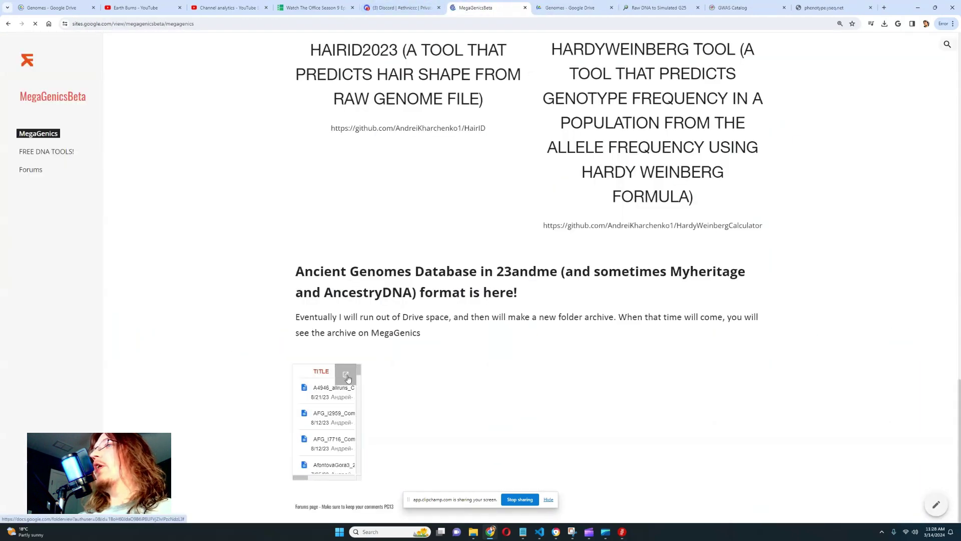
click(560, 8)
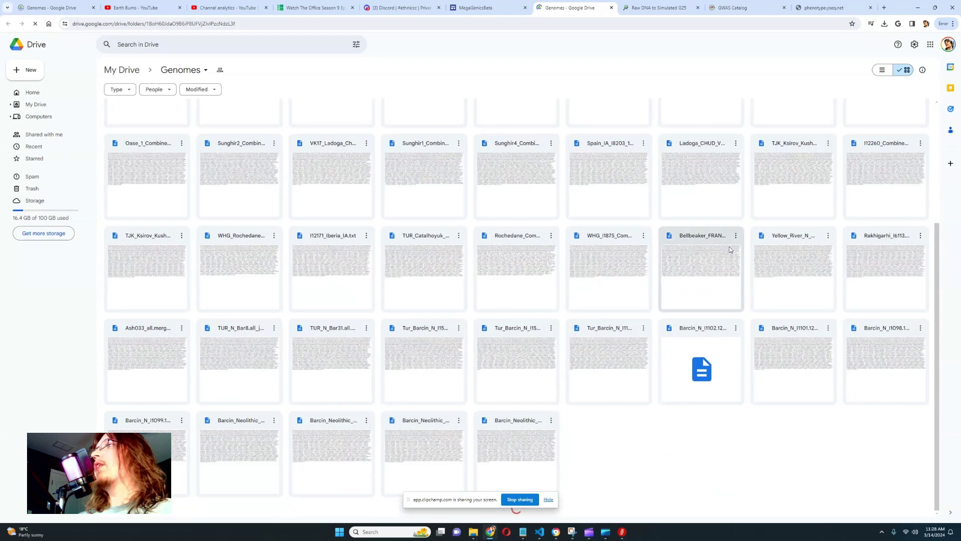
scroll(730, 256, down, 10)
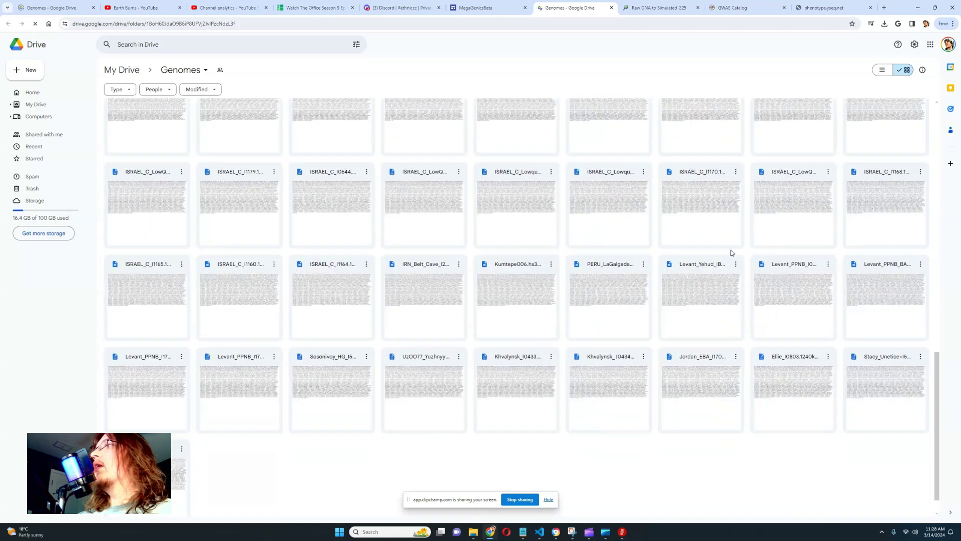
click(489, 7)
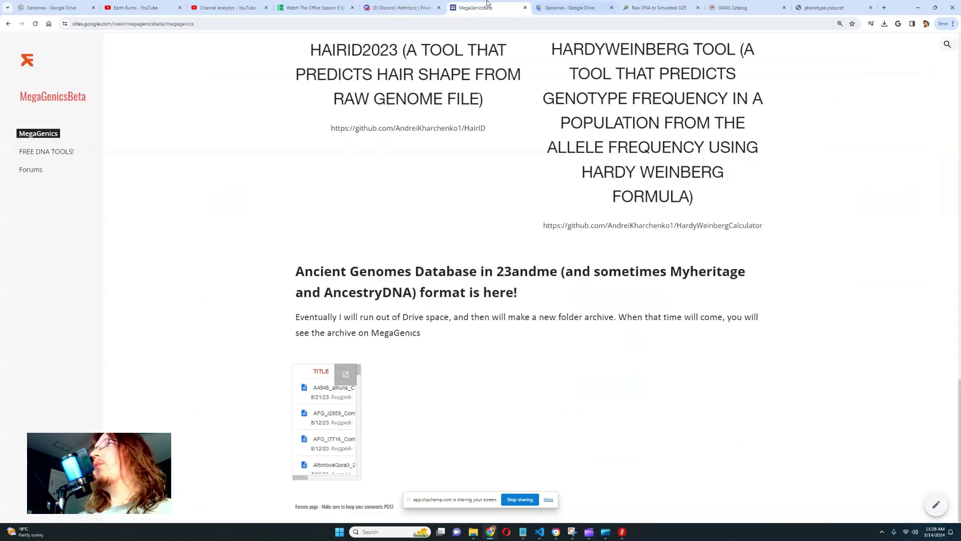
click(611, 7)
click(33, 152)
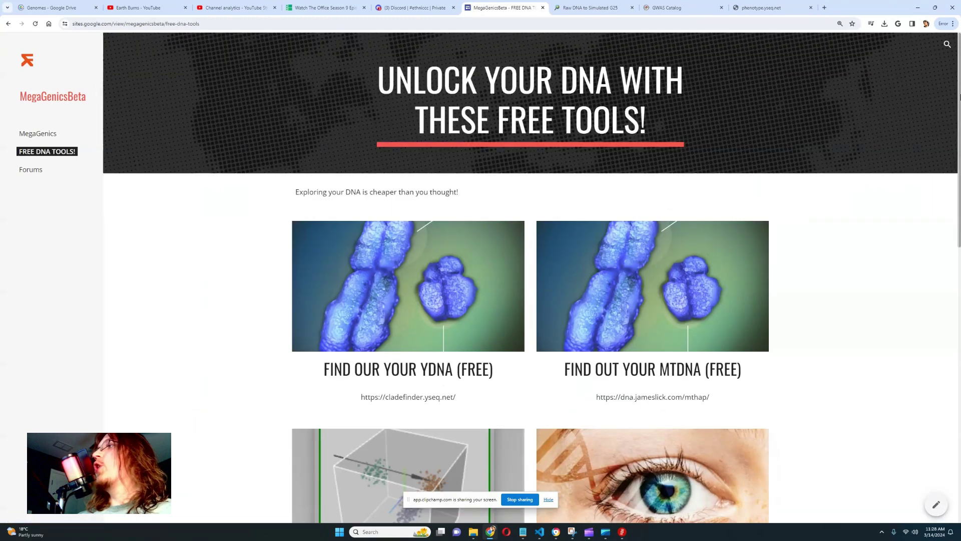
Open the TXT coordinates and results in the Raw DNA to Simulated G25 tool.
drag(960, 91, 948, 386)
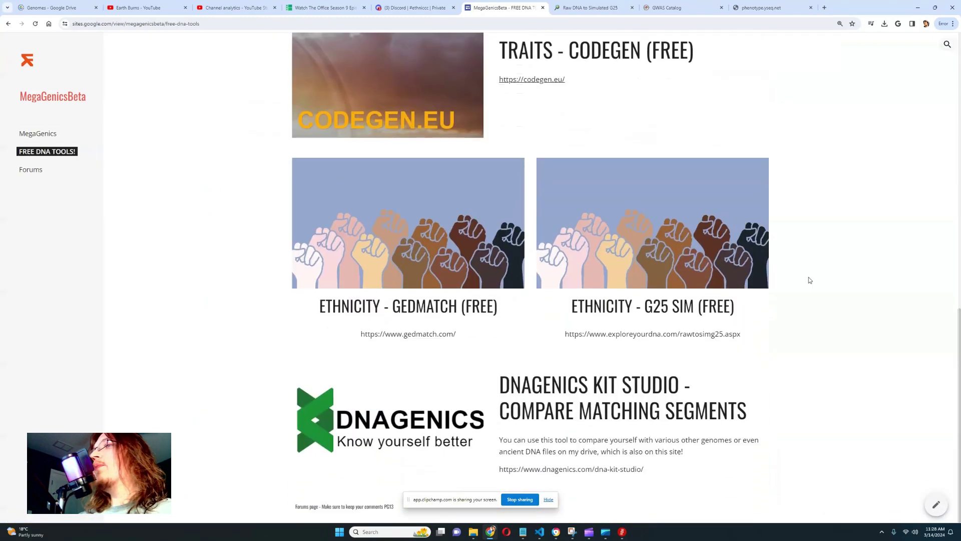
drag(578, 306, 708, 288)
click(615, 6)
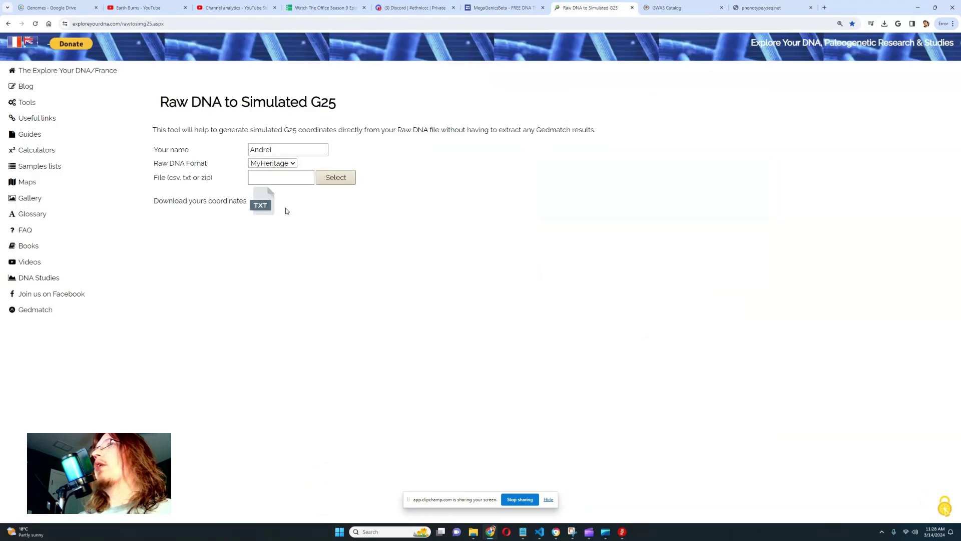
click(268, 206)
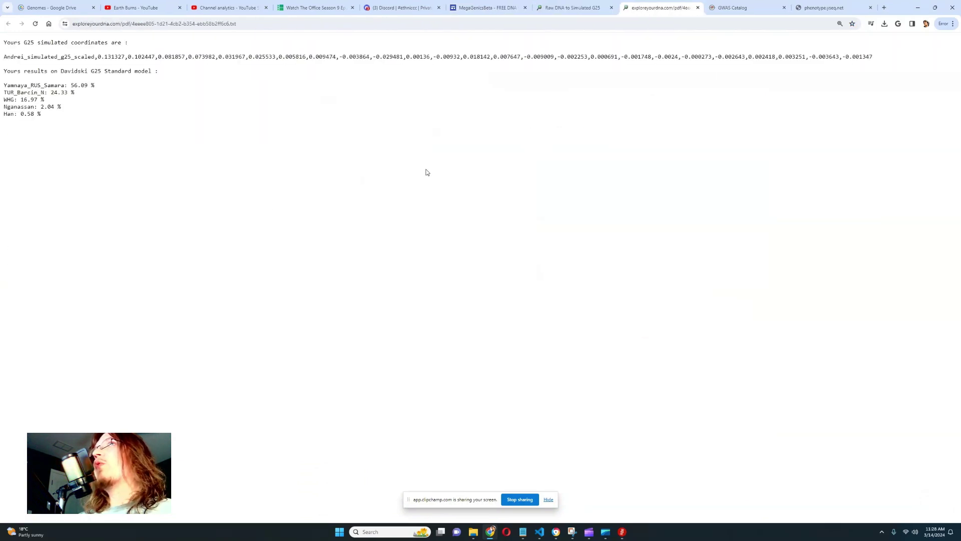
Highlight the Yamnaya_RUS_Samara 56.09 %, WHG 16.97 %, Nganassan and Han results, then close them.
mouse_move(3, 85)
mouse_down()
mouse_move(100, 86)
mouse_move(1, 93)
mouse_up()
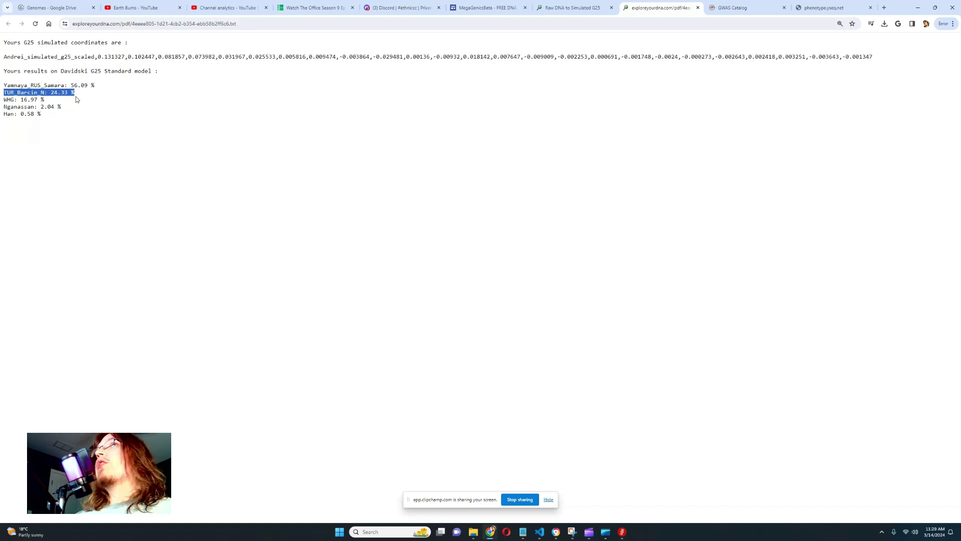
mouse_move(1, 101)
mouse_down()
mouse_move(51, 101)
mouse_move(2, 108)
mouse_up()
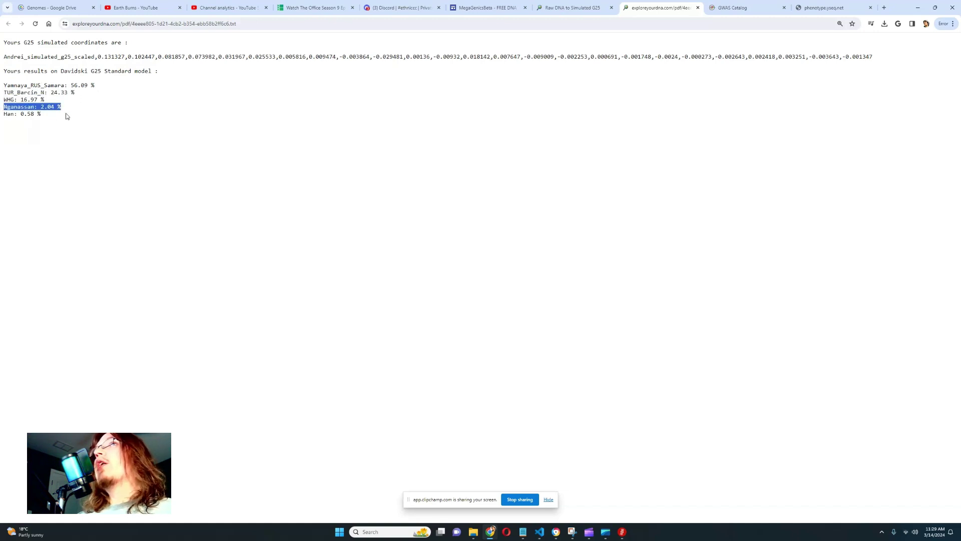
drag(67, 116, 2, 117)
click(535, 134)
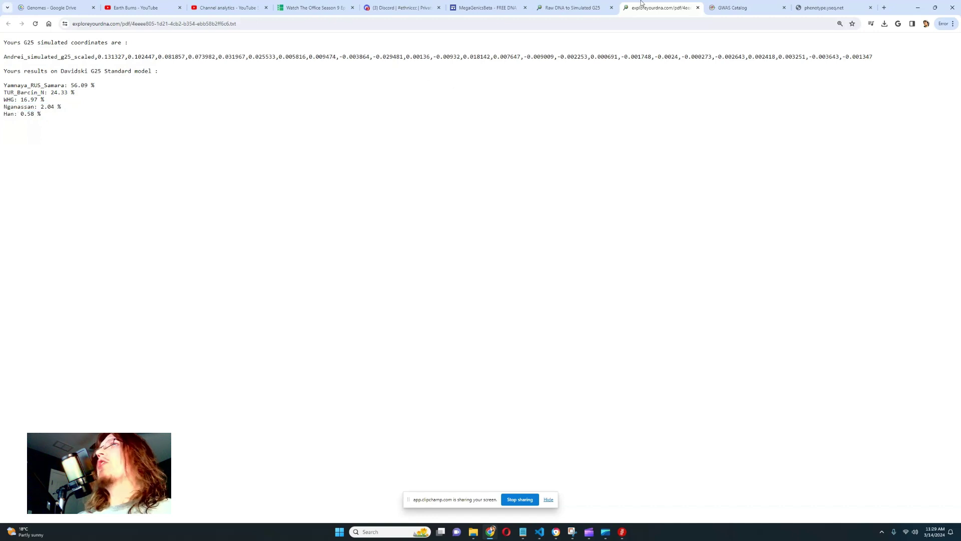
click(698, 7)
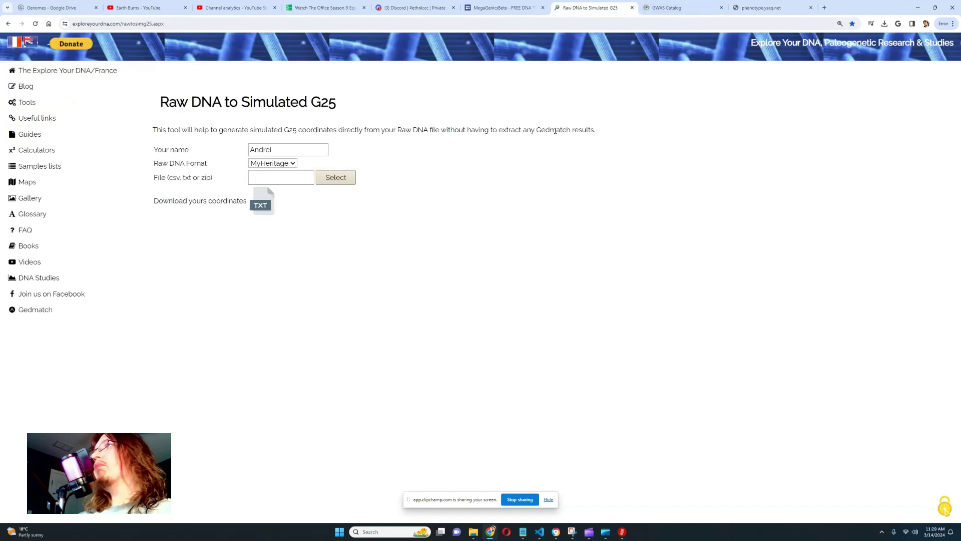
Go back to the MegaGenicsBeta page and scroll to the Ethnicity – G25 Sim and DNAGenics Kit Studio cards.
click(517, 6)
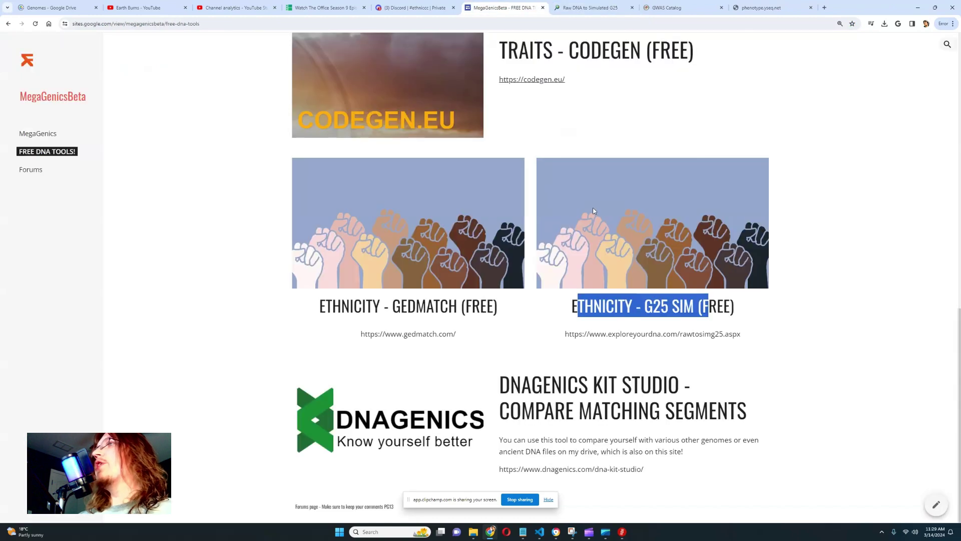
click(831, 326)
mouse_move(960, 469)
mouse_down()
mouse_move(960, 193)
mouse_move(960, 469)
mouse_up()
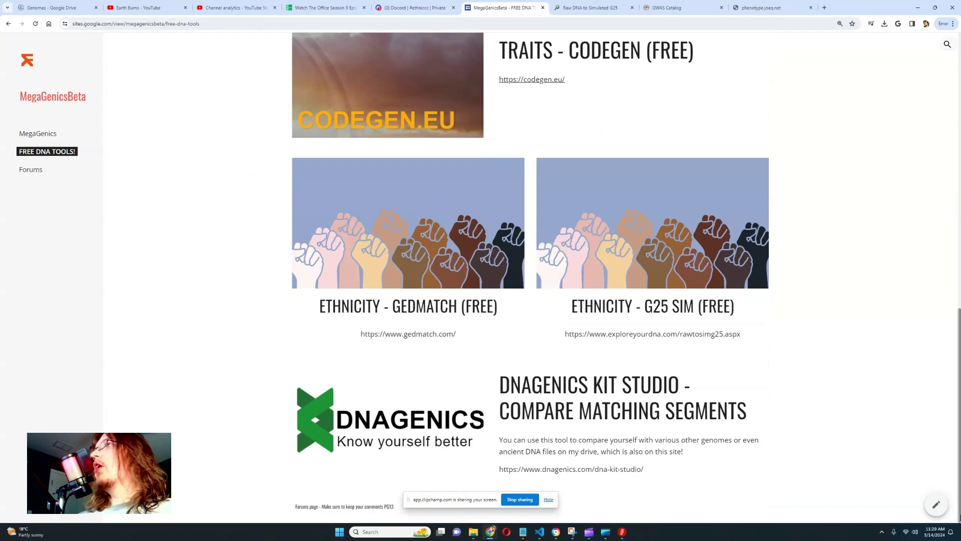
mouse_move(960, 498)
mouse_down()
mouse_move(959, 251)
mouse_move(960, 500)
mouse_up()
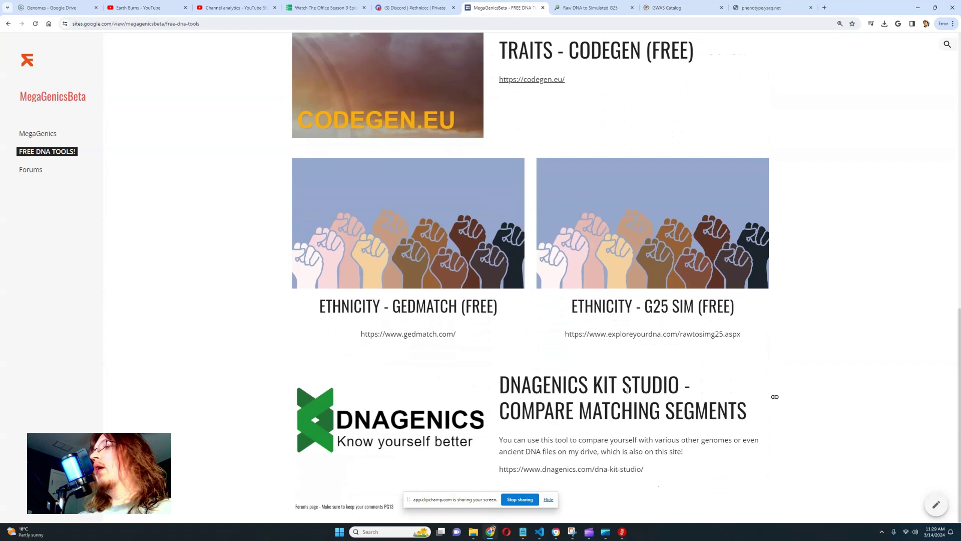